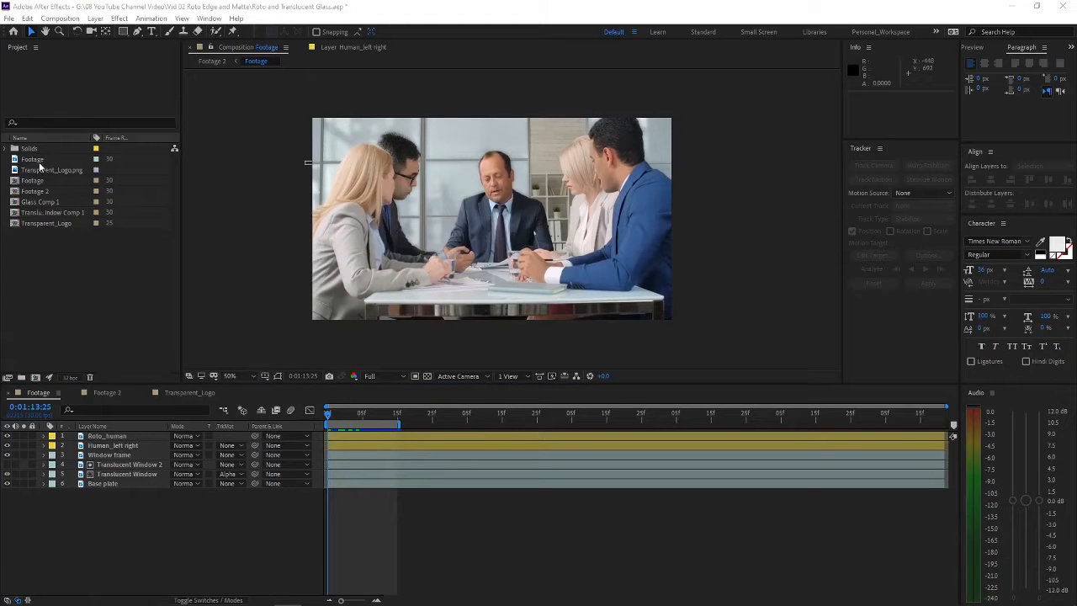
Step: Create a new composition from the Footage video clip in the project
{"action": "left_click", "coordinate": [38, 162]}
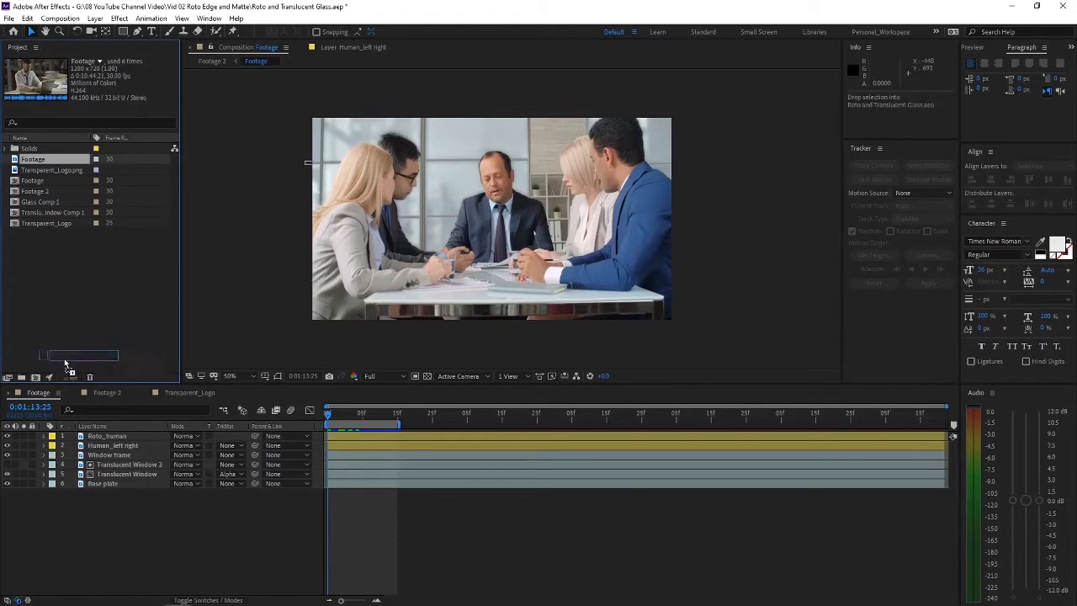
{"action": "left_click", "coordinate": [35, 378]}
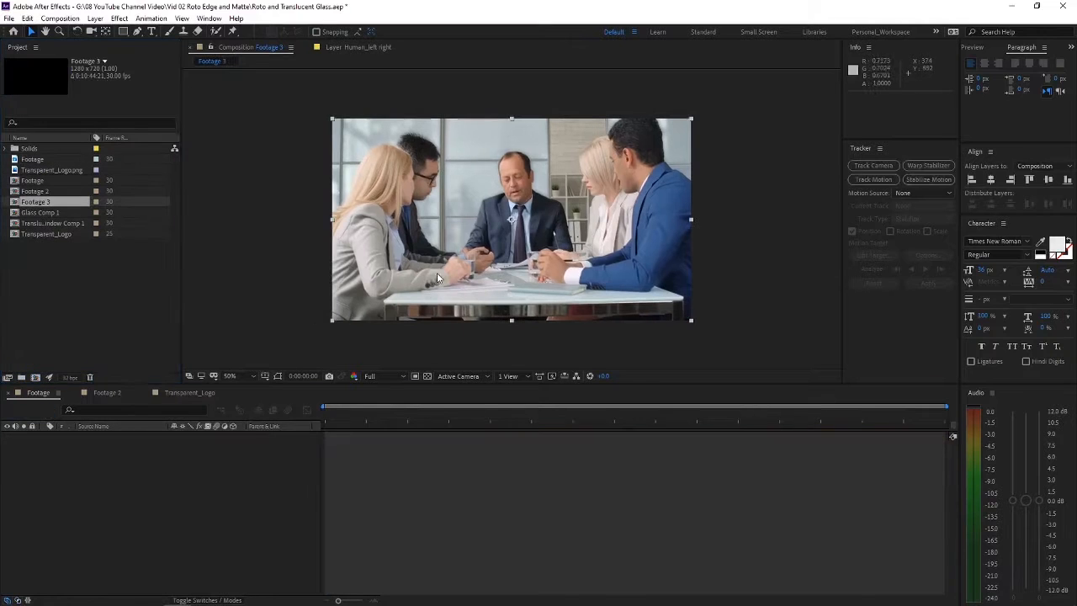
{"action": "left_click", "coordinate": [186, 479]}
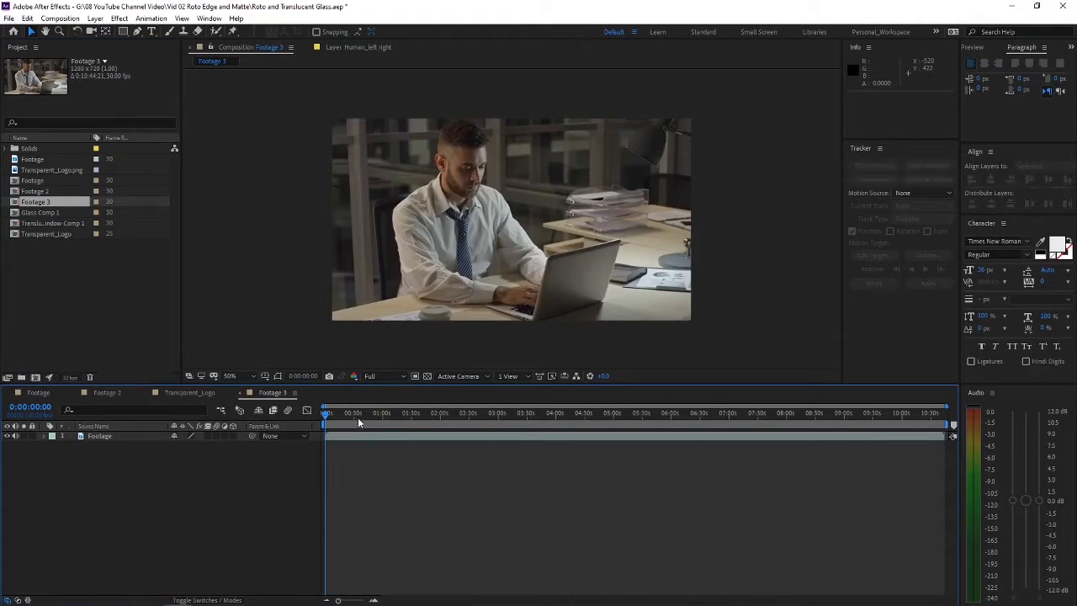
Step: Set the preview resolution to Quarter and start the new composition's work area at 0:01:12:28
{"action": "left_click_drag", "start_coordinate": [355, 414], "coordinate": [395, 414]}
{"action": "left_click", "coordinate": [392, 377]}
{"action": "left_click", "coordinate": [384, 440]}
{"action": "left_click", "coordinate": [399, 436]}
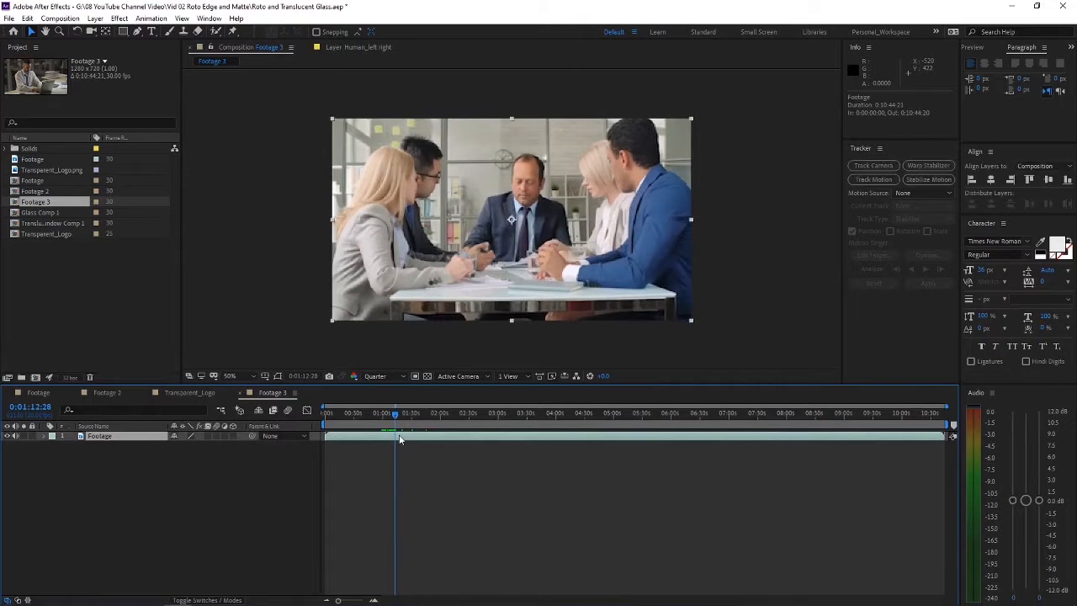
{"action": "key", "text": "b"}
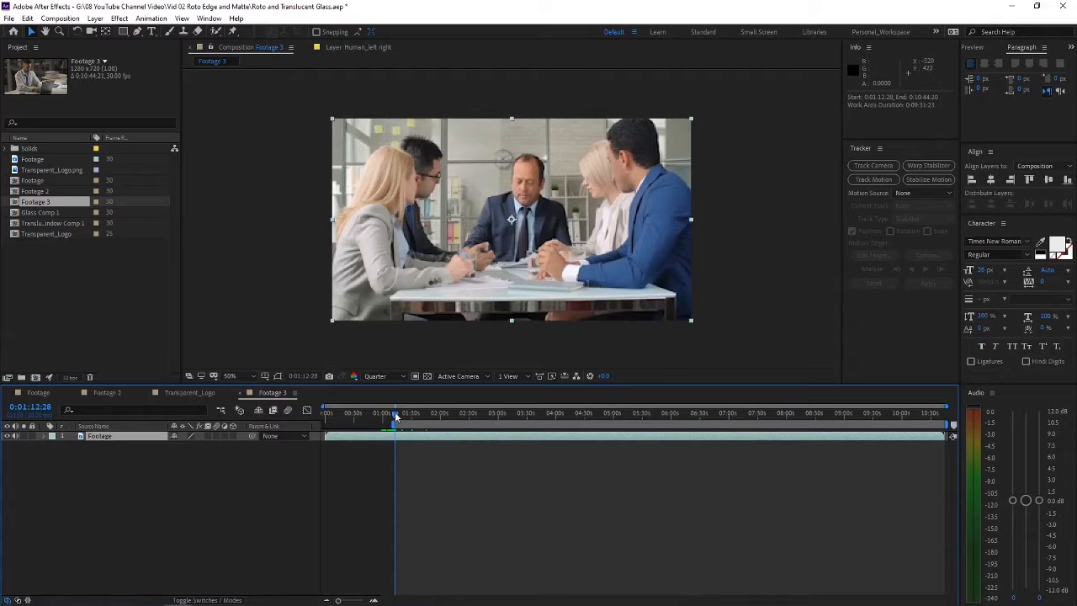
Step: End the work area at 0:01:18:23, trim the composition to it, and return to the first frame
{"action": "left_click_drag", "start_coordinate": [395, 416], "coordinate": [401, 416]}
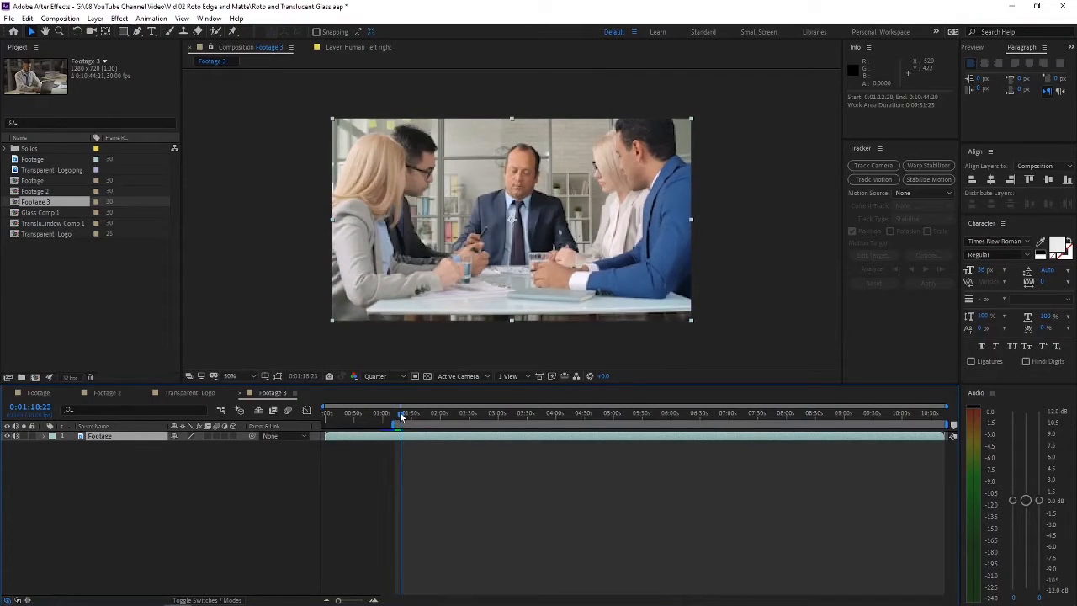
{"action": "right_click", "coordinate": [401, 425]}
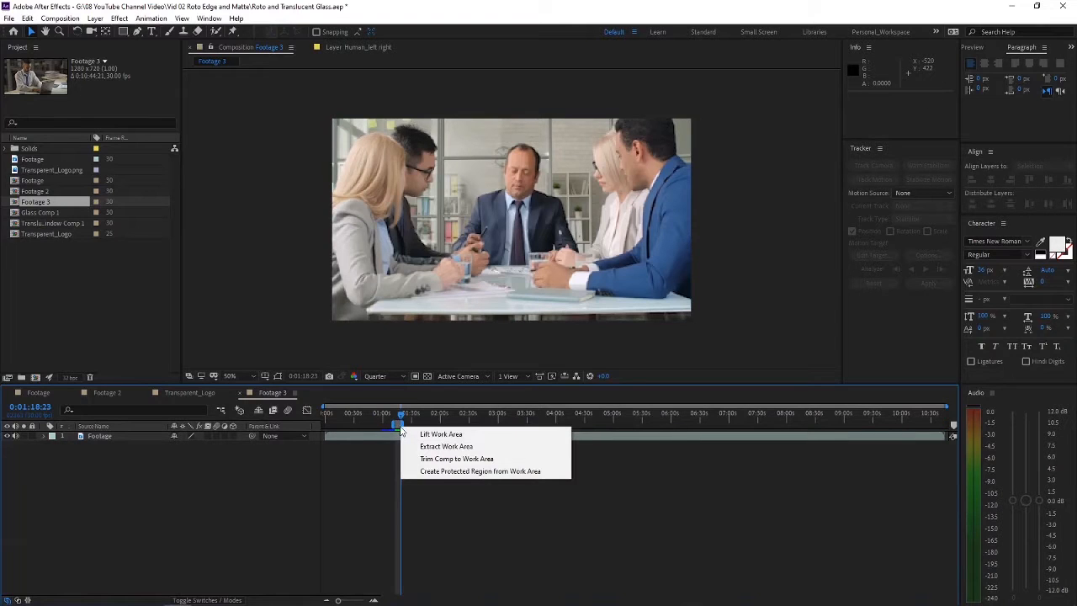
{"action": "left_click", "coordinate": [454, 458]}
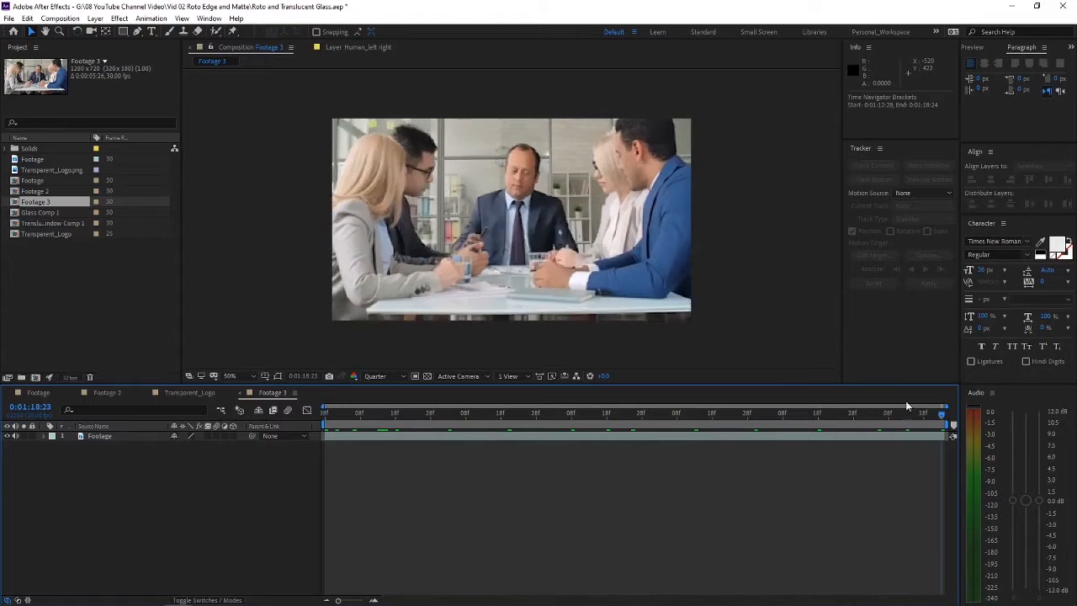
{"action": "left_click_drag", "start_coordinate": [907, 406], "coordinate": [193, 407]}
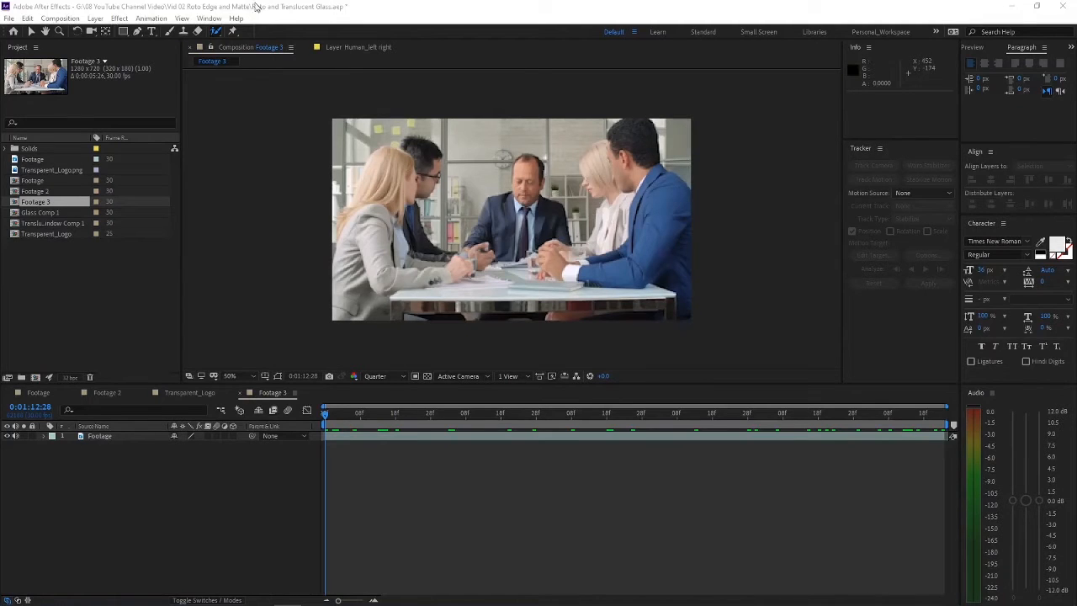
Step: Show the rotoscoping tool choices and search the effects library for Mocha
{"action": "left_click", "coordinate": [218, 34]}
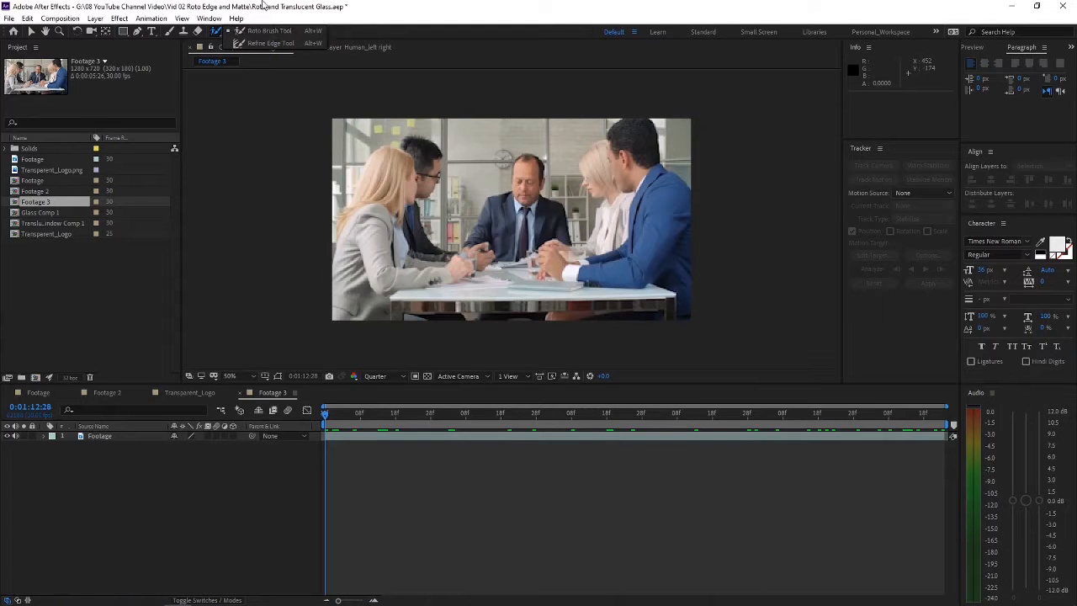
{"action": "left_click", "coordinate": [209, 18]}
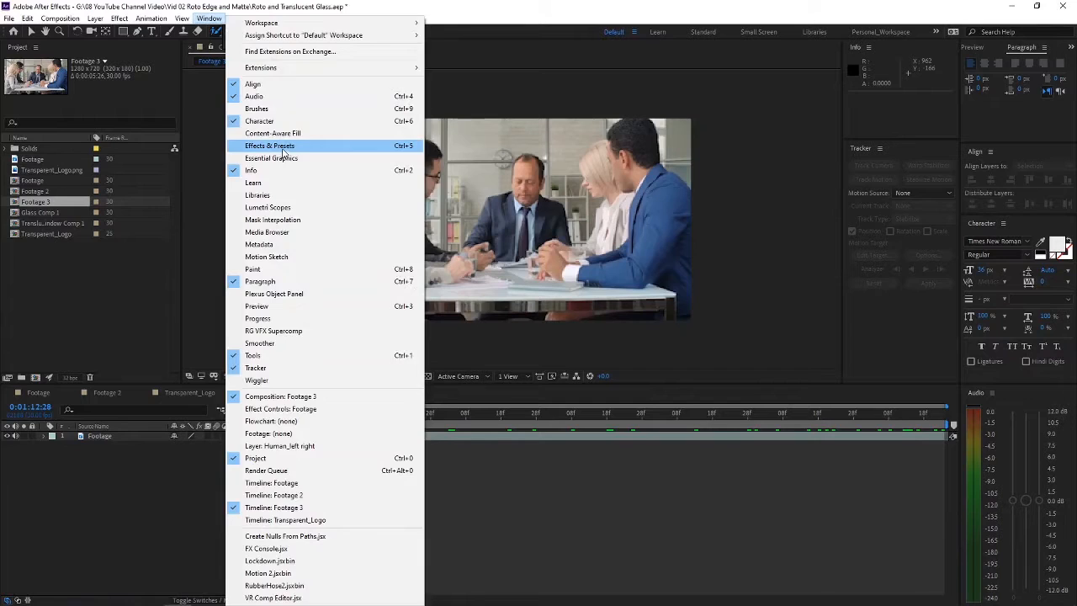
{"action": "left_click", "coordinate": [271, 147]}
{"action": "left_click", "coordinate": [999, 63]}
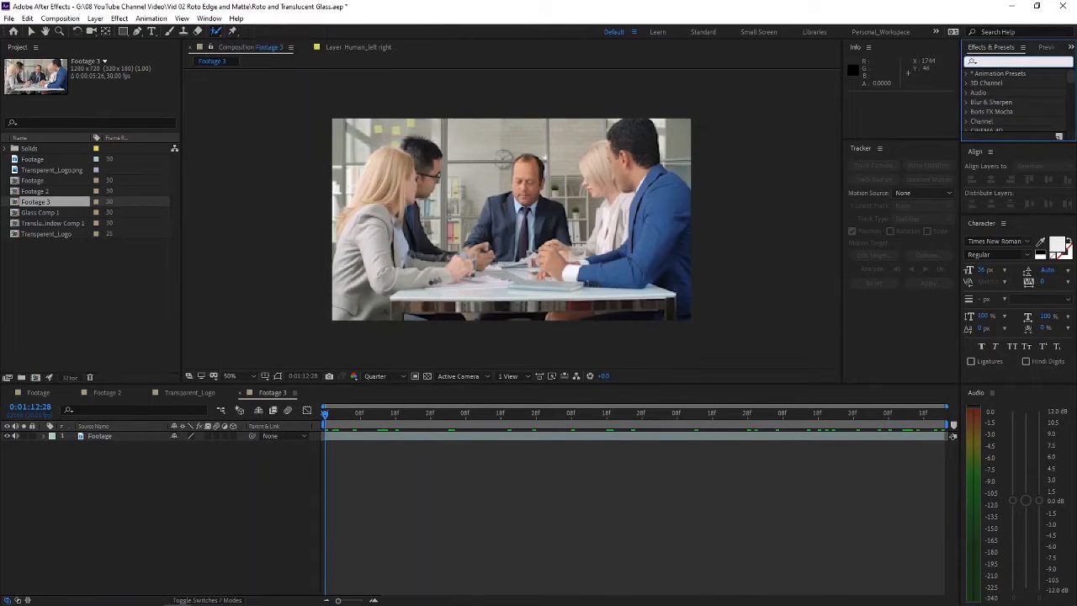
{"action": "type", "text": "Mocha"}
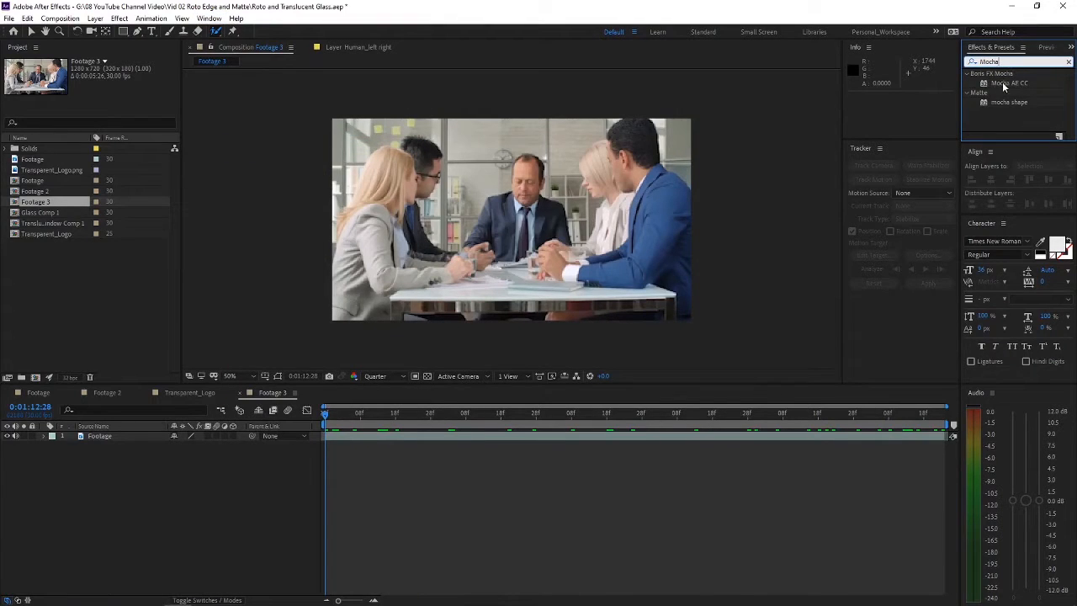
{"action": "left_click", "coordinate": [1009, 83]}
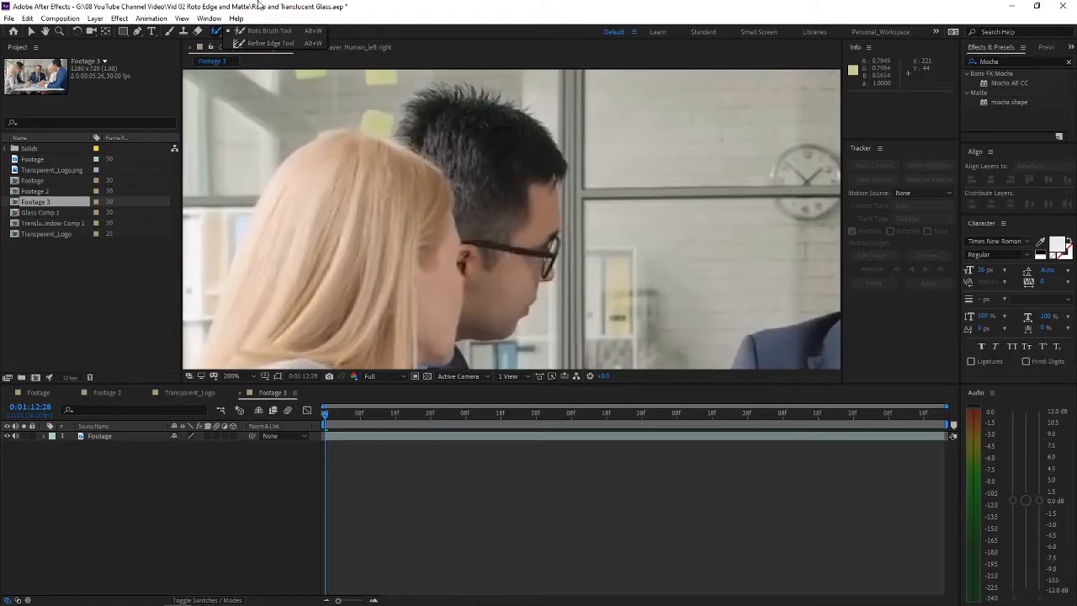
Step: Apply the Mocha AE CC effect to the Footage layer in the trimmed composition
{"action": "left_click", "coordinate": [30, 32]}
{"action": "left_click", "coordinate": [612, 276]}
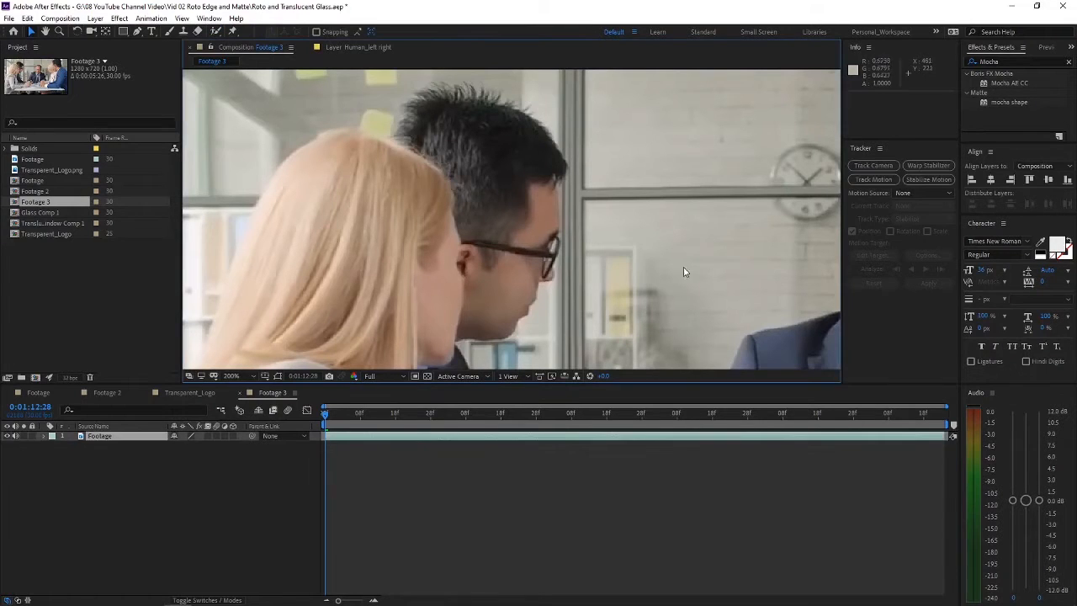
{"action": "scroll", "coordinate": [683, 267], "scroll_direction": "down", "scroll_amount": 3}
{"action": "left_click_drag", "start_coordinate": [506, 199], "coordinate": [492, 200]}
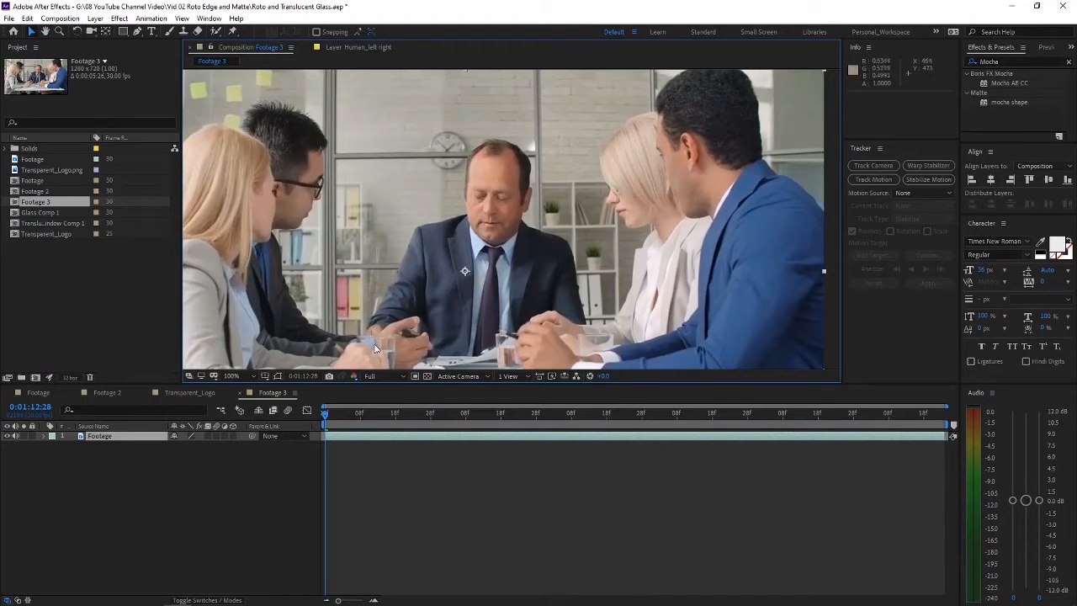
{"action": "key", "text": "space"}
{"action": "left_click_drag", "start_coordinate": [472, 154], "coordinate": [432, 150]}
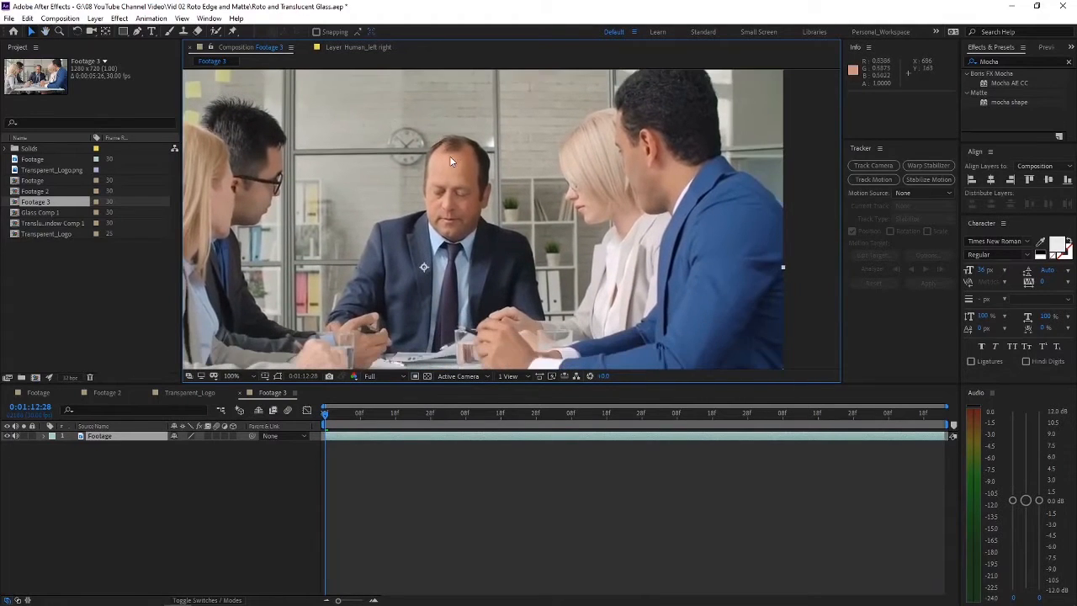
{"action": "left_click", "coordinate": [1013, 83]}
{"action": "left_click", "coordinate": [1013, 62]}
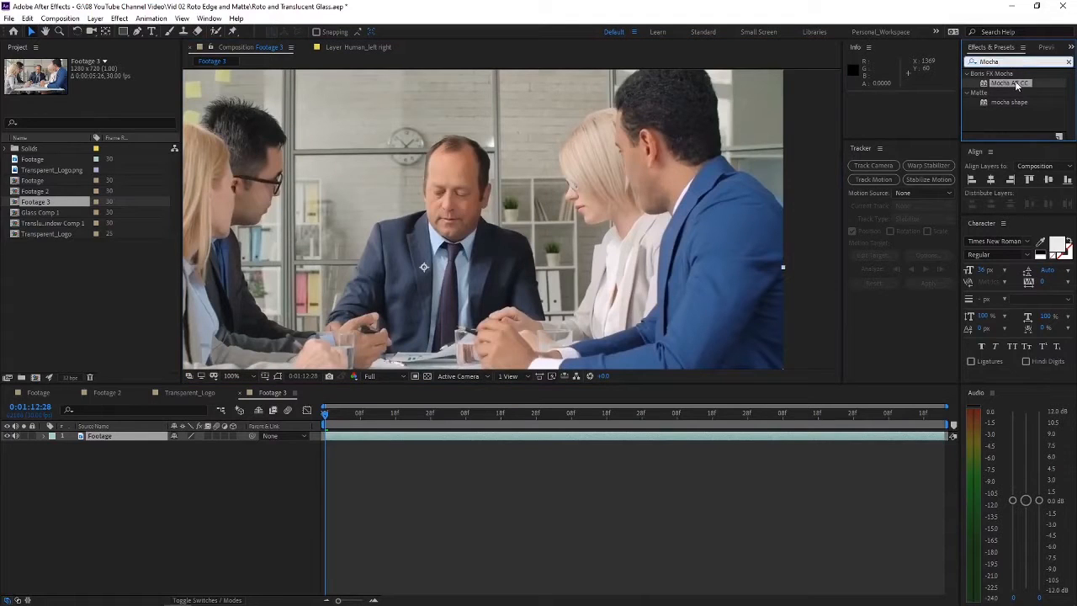
{"action": "left_click_drag", "start_coordinate": [1012, 83], "coordinate": [117, 435]}
{"action": "left_click", "coordinate": [118, 434]}
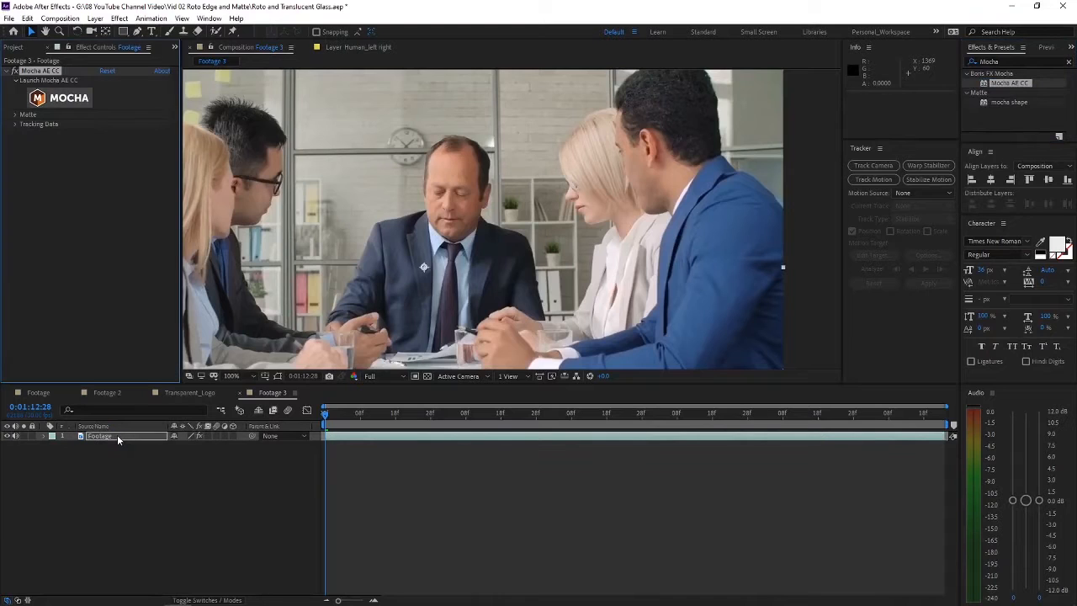
Step: Launch Mocha from the Footage layer's effect, close it again, and deselect the layer
{"action": "left_click", "coordinate": [66, 99]}
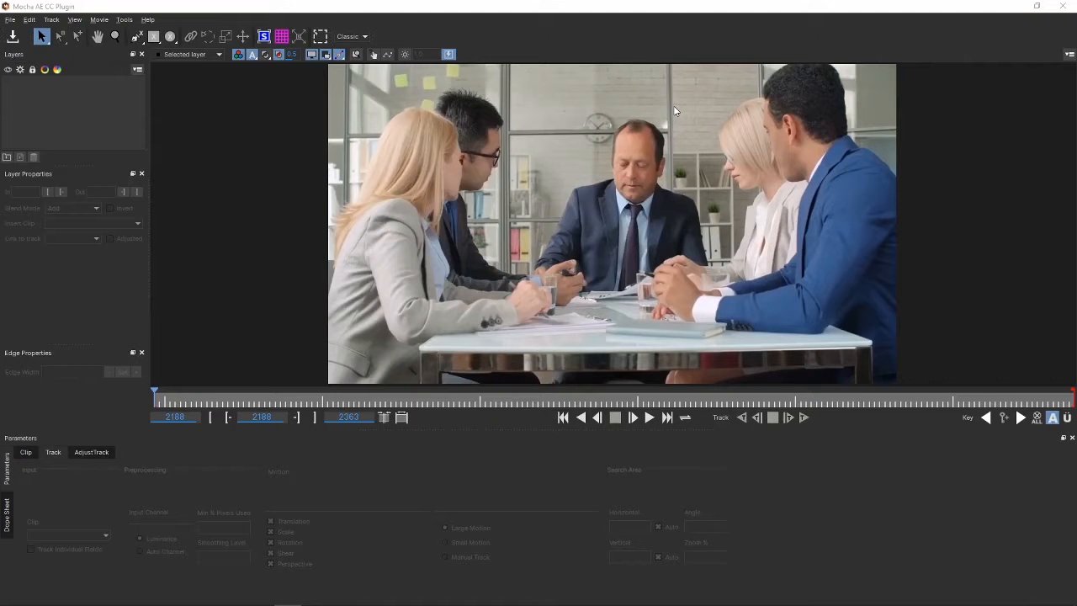
{"action": "left_click", "coordinate": [1062, 6]}
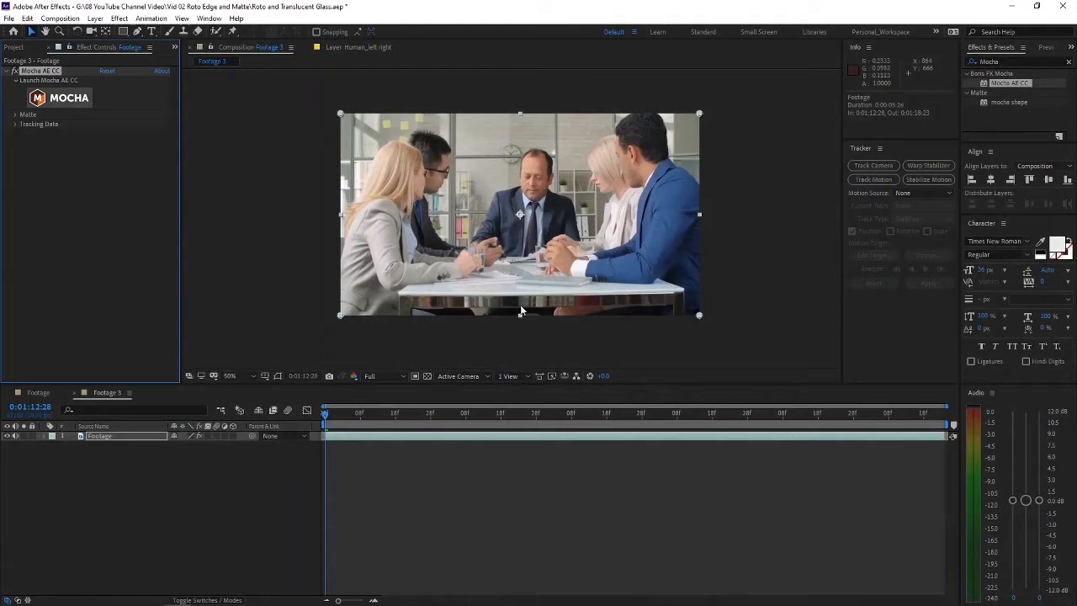
{"action": "left_click", "coordinate": [213, 518]}
Step: Switch to the finished Footage composition and solo the Roto_human layer to view the seated man's cutout
{"action": "left_click", "coordinate": [37, 393]}
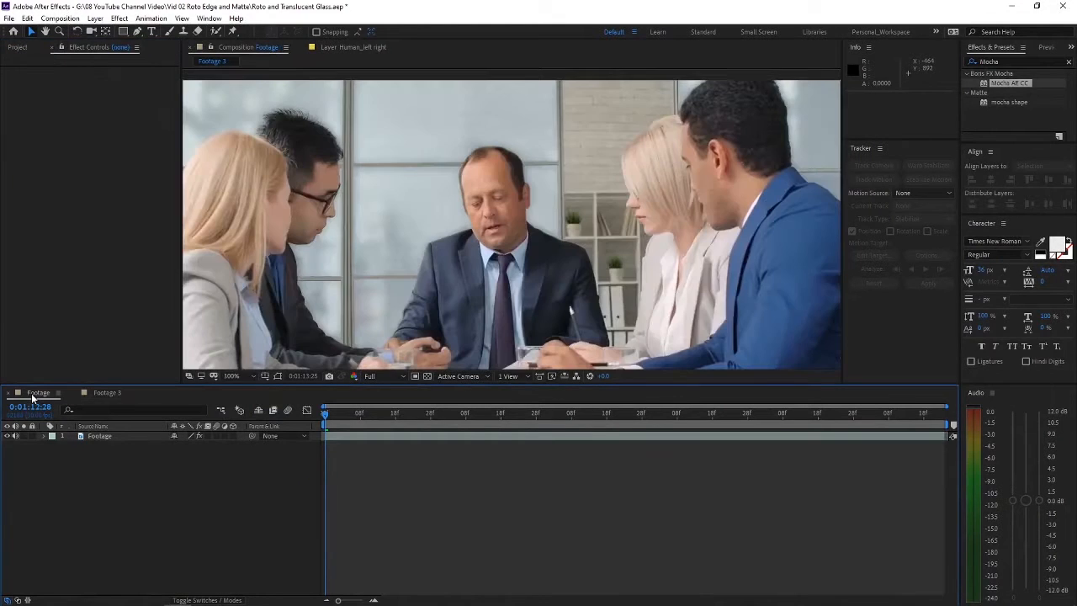
{"action": "left_click", "coordinate": [94, 434]}
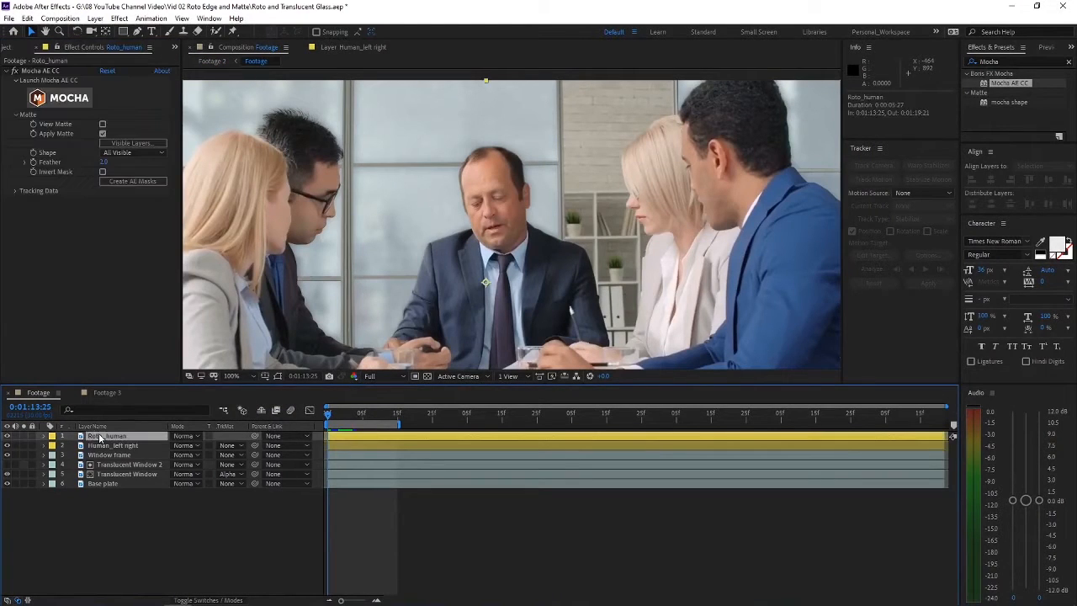
{"action": "left_click", "coordinate": [23, 436]}
{"action": "mouse_move", "coordinate": [343, 418]}
{"action": "left_mouse_down"}
{"action": "mouse_move", "coordinate": [331, 415]}
{"action": "mouse_move", "coordinate": [385, 412]}
{"action": "mouse_move", "coordinate": [325, 409]}
{"action": "left_mouse_up"}
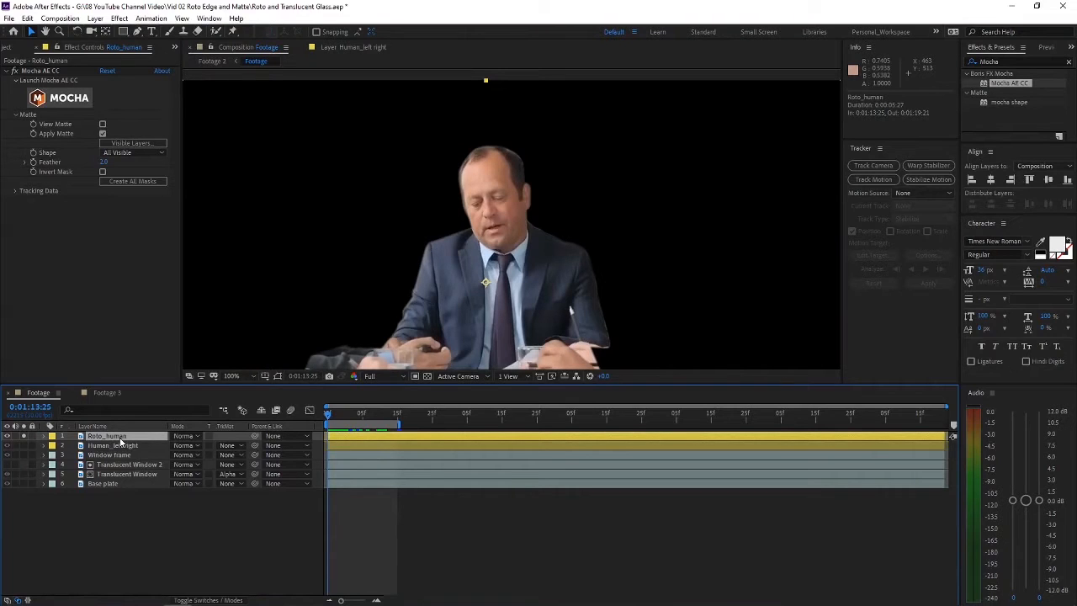
{"action": "scroll", "coordinate": [512, 224], "scroll_direction": "down", "scroll_amount": 2}
{"action": "left_click_drag", "start_coordinate": [495, 254], "coordinate": [517, 215]}
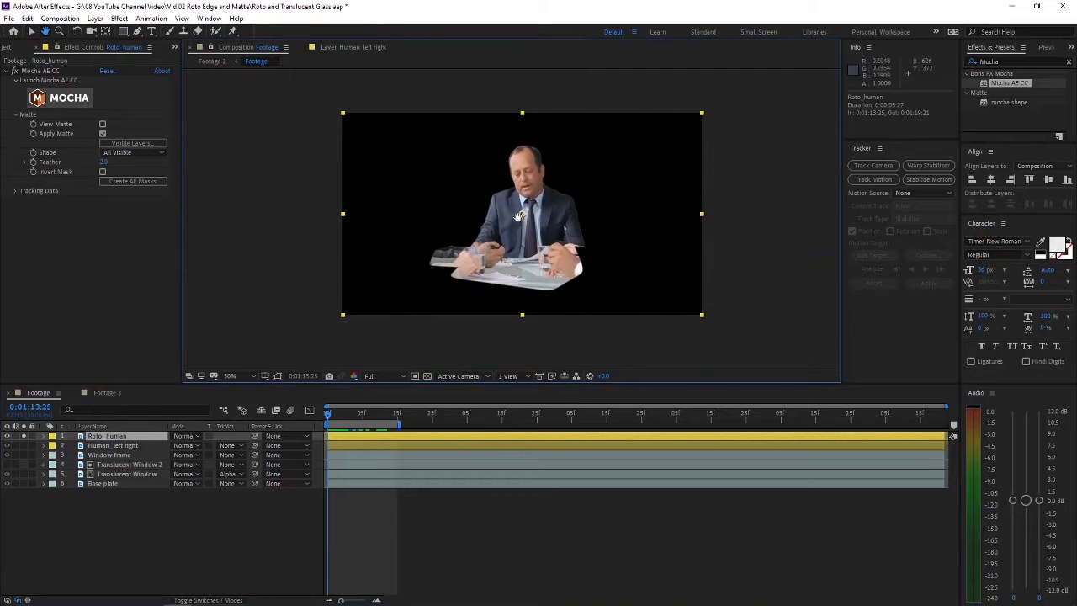
Step: Solo the Human_left right layer instead and examine the matte edges around the people's hair and arms up close
{"action": "left_click", "coordinate": [24, 436]}
{"action": "left_click", "coordinate": [23, 445]}
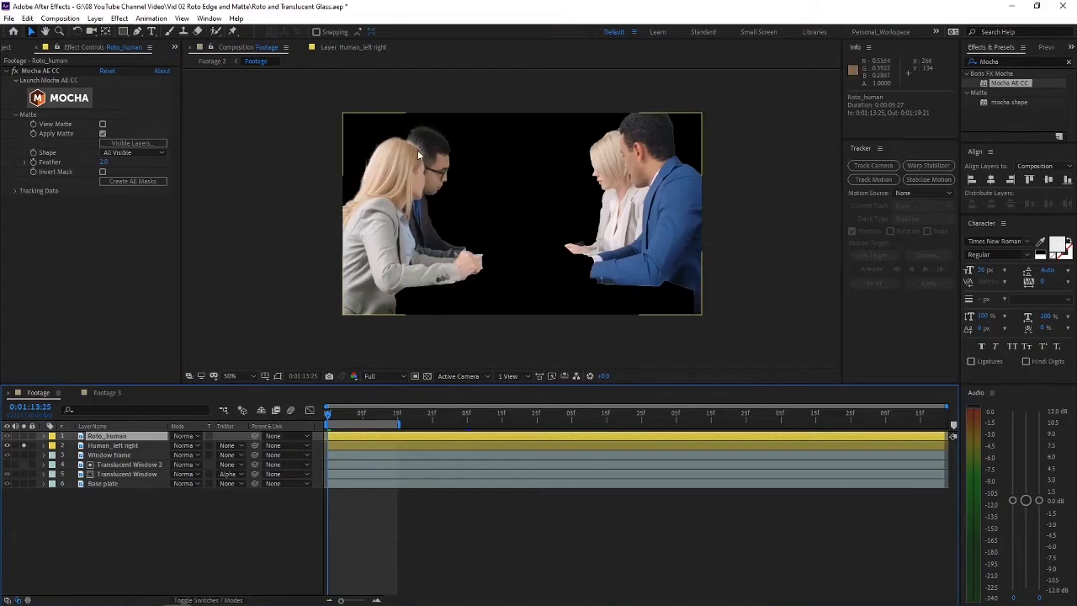
{"action": "scroll", "coordinate": [426, 128], "scroll_direction": "up", "scroll_amount": 2}
{"action": "key", "text": "space"}
{"action": "left_click_drag", "start_coordinate": [426, 128], "coordinate": [666, 343]}
{"action": "left_click_drag", "start_coordinate": [516, 174], "coordinate": [551, 255]}
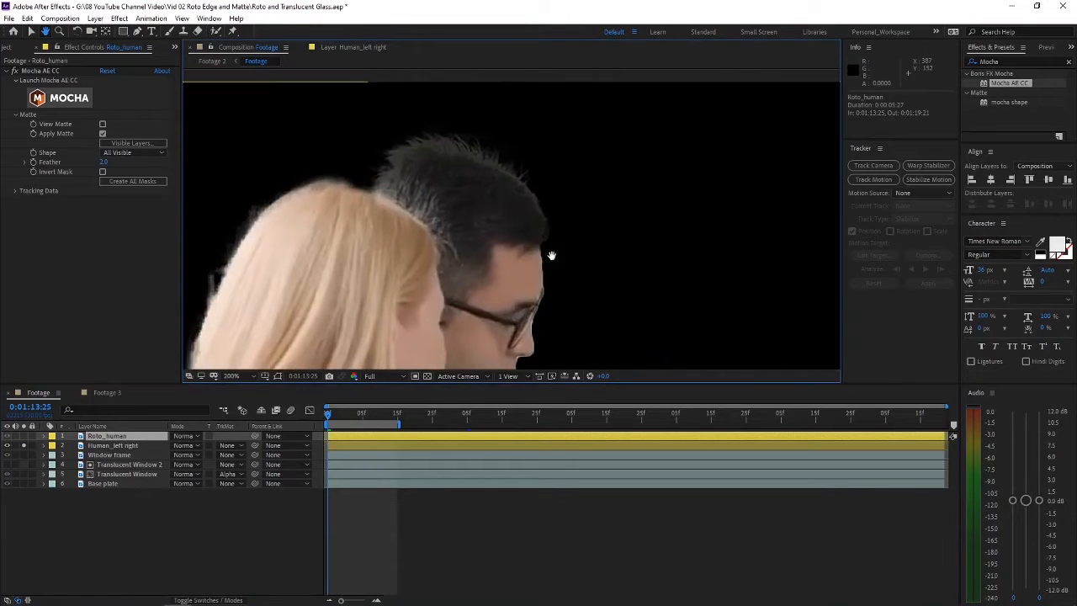
{"action": "scroll", "coordinate": [546, 252], "scroll_direction": "down", "scroll_amount": 2}
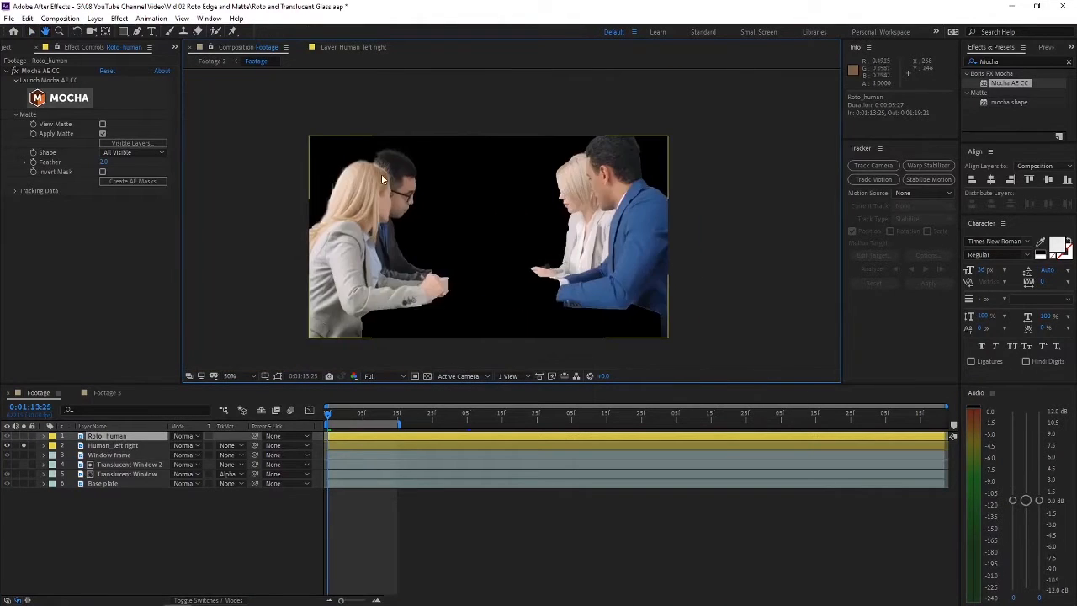
{"action": "scroll", "coordinate": [381, 178], "scroll_direction": "up", "scroll_amount": 1}
{"action": "left_click_drag", "start_coordinate": [334, 188], "coordinate": [556, 222]}
{"action": "left_click_drag", "start_coordinate": [680, 177], "coordinate": [531, 185]}
{"action": "left_click_drag", "start_coordinate": [435, 269], "coordinate": [654, 177]}
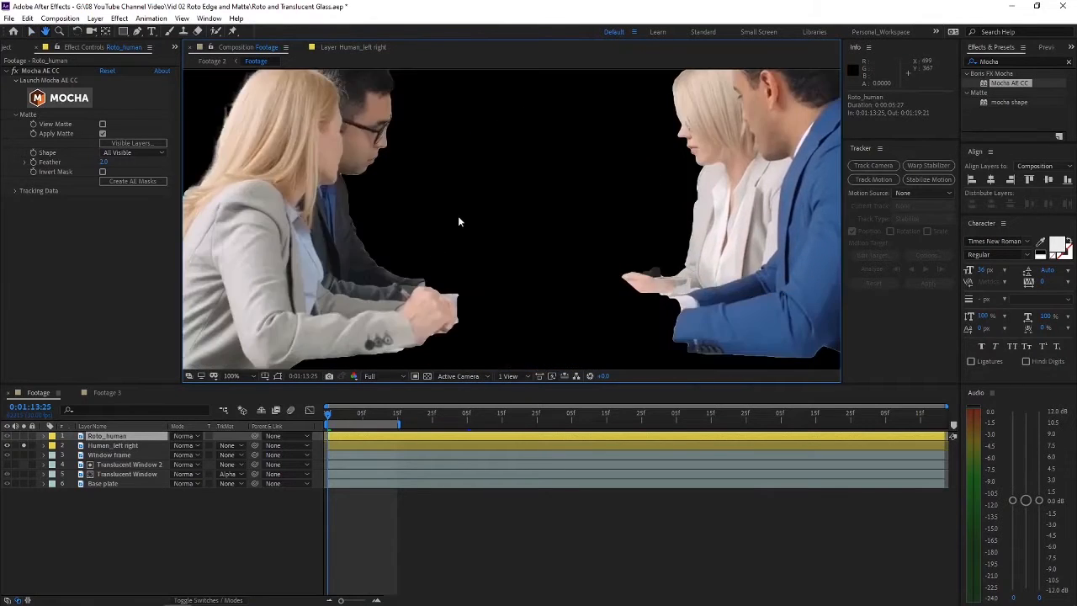
{"action": "scroll", "coordinate": [458, 221], "scroll_direction": "down", "scroll_amount": 1}
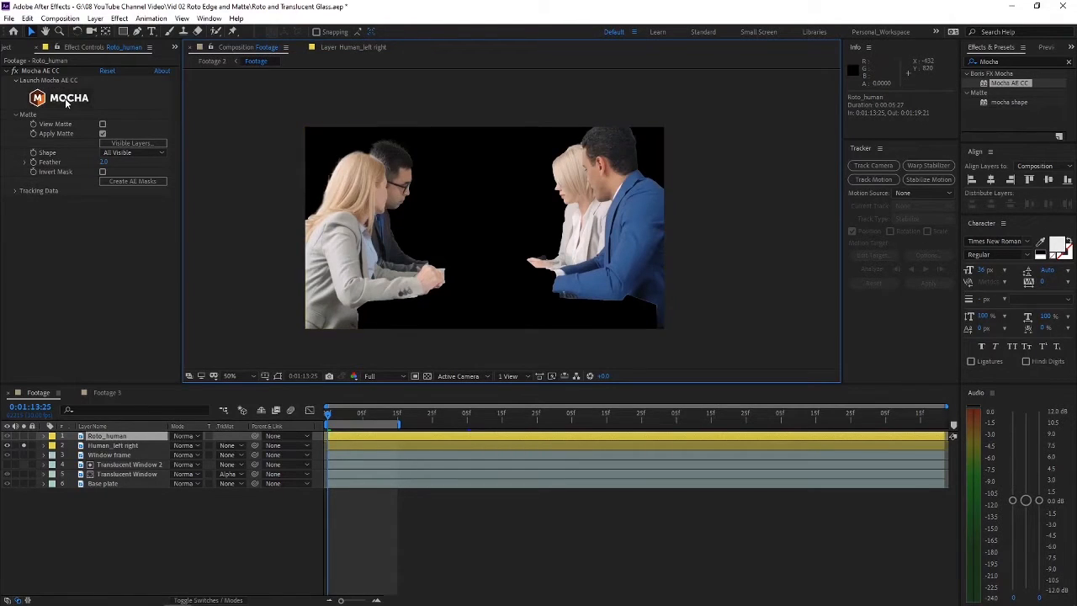
Step: Solo only the Roto_human layer and open its roto shapes in Mocha
{"action": "left_click", "coordinate": [118, 446]}
{"action": "left_click", "coordinate": [108, 437]}
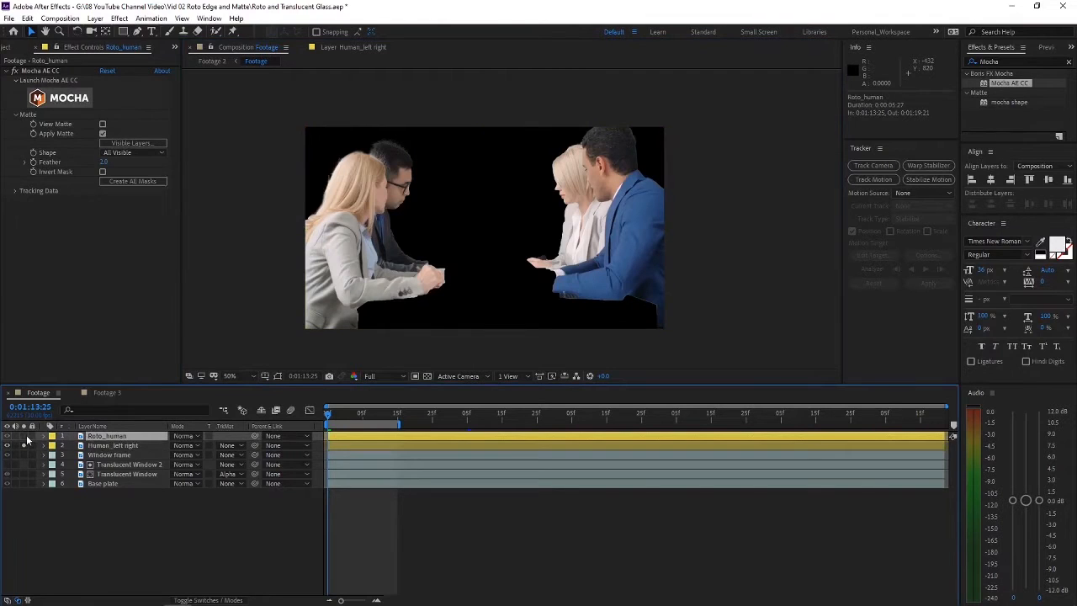
{"action": "left_click", "coordinate": [23, 436]}
{"action": "left_click", "coordinate": [23, 446]}
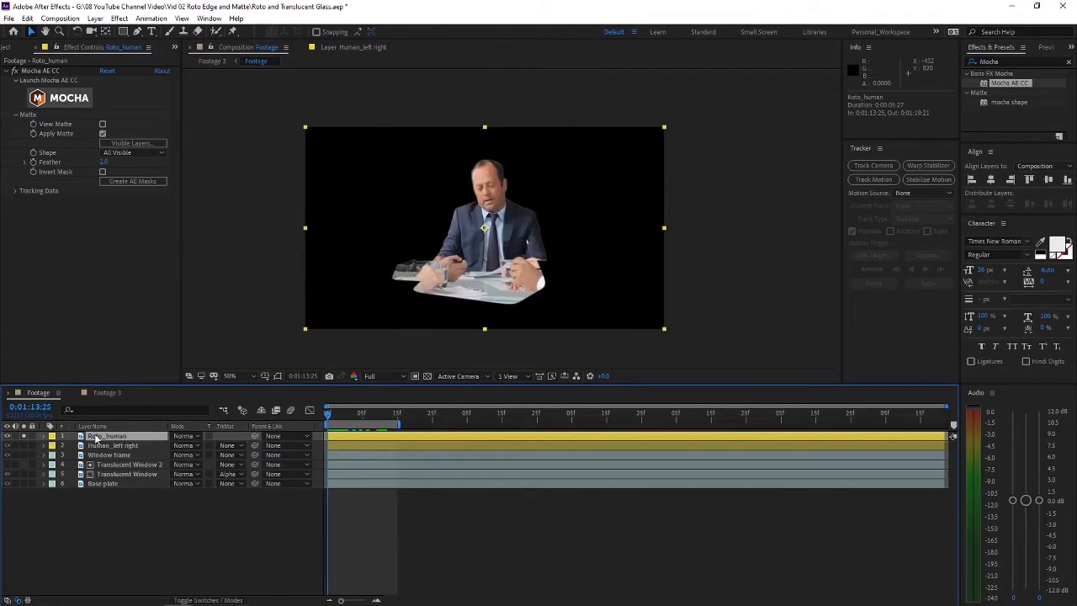
{"action": "left_click", "coordinate": [80, 101]}
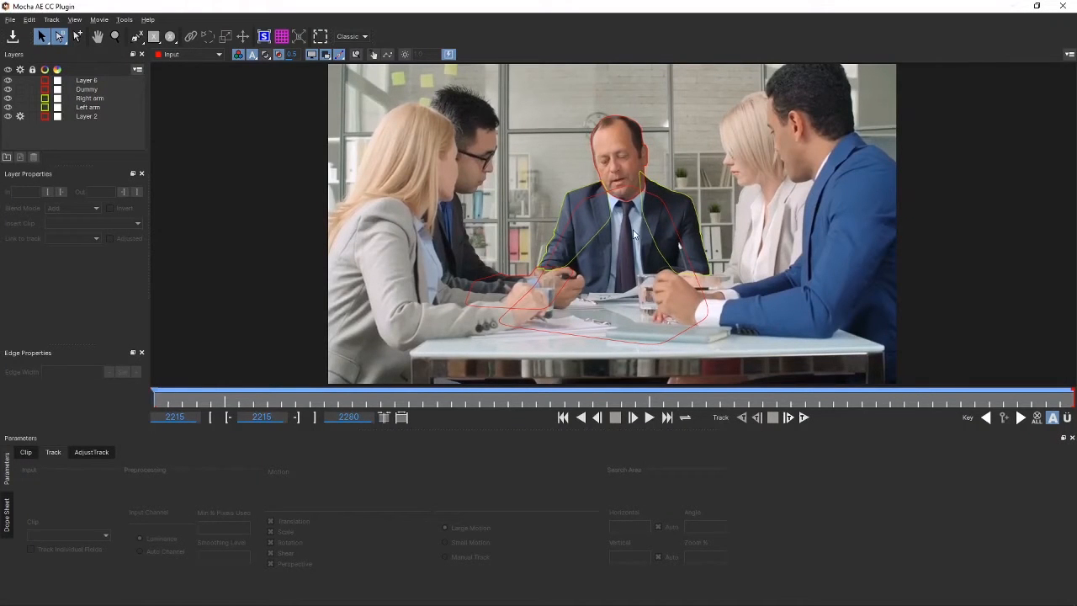
Step: Zoom in on the middle man and inspect the Layer 2, Left arm, Right arm and Dummy roto shapes
{"action": "key", "text": "z"}
{"action": "left_click_drag", "start_coordinate": [637, 233], "coordinate": [586, 154]}
{"action": "key", "text": "x"}
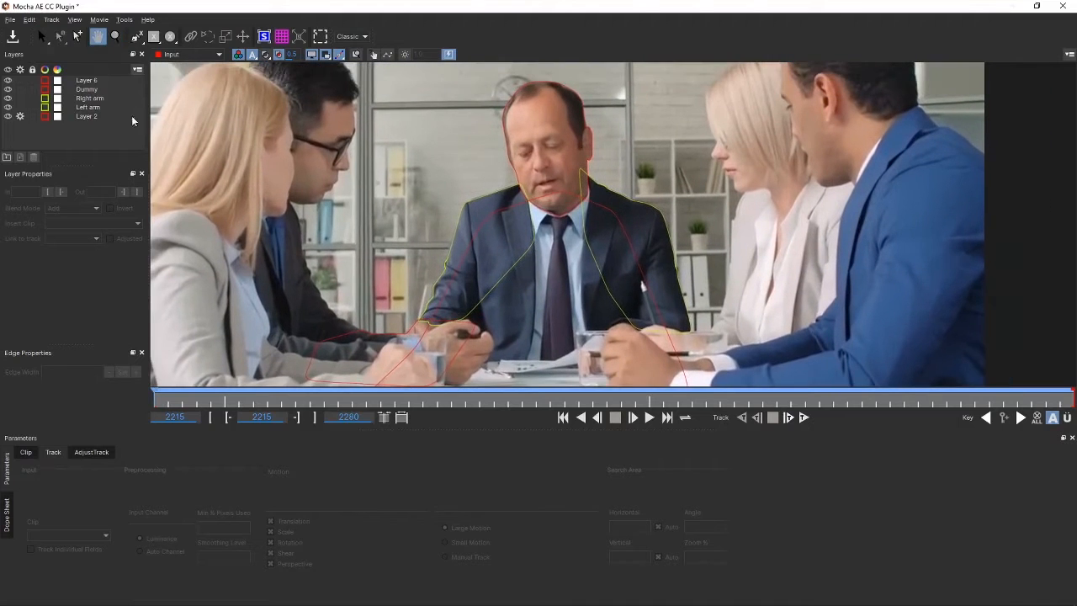
{"action": "left_click", "coordinate": [82, 115]}
{"action": "left_click", "coordinate": [91, 107]}
{"action": "left_click", "coordinate": [95, 99]}
{"action": "left_click", "coordinate": [92, 89]}
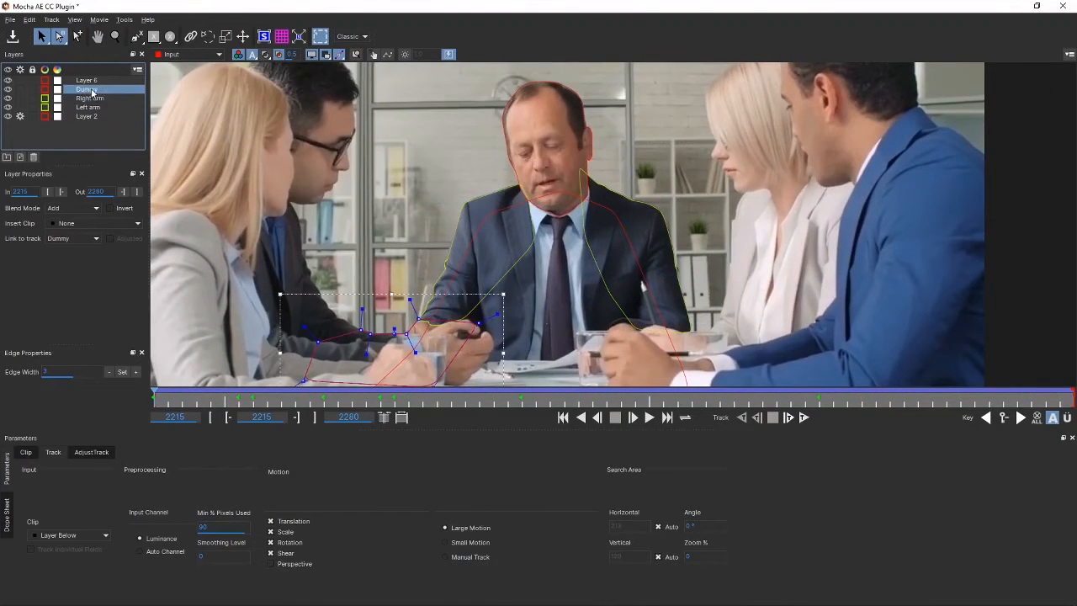
Step: View the Layer 6 roto shape and scrub the clip forward to frame 2250
{"action": "left_click", "coordinate": [95, 80]}
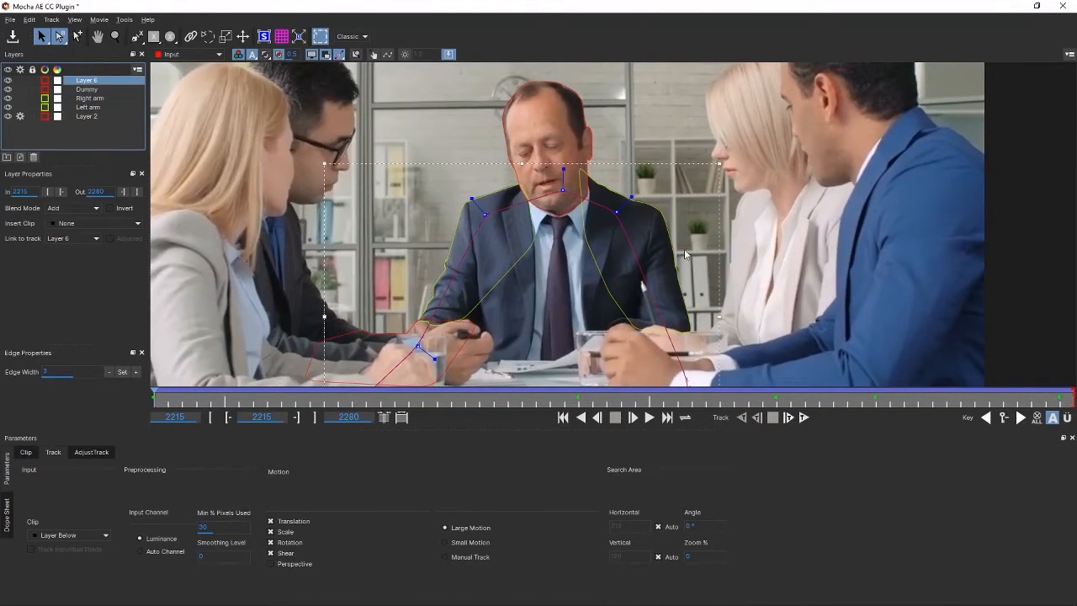
{"action": "left_click", "coordinate": [228, 299]}
{"action": "left_click_drag", "start_coordinate": [185, 400], "coordinate": [647, 402]}
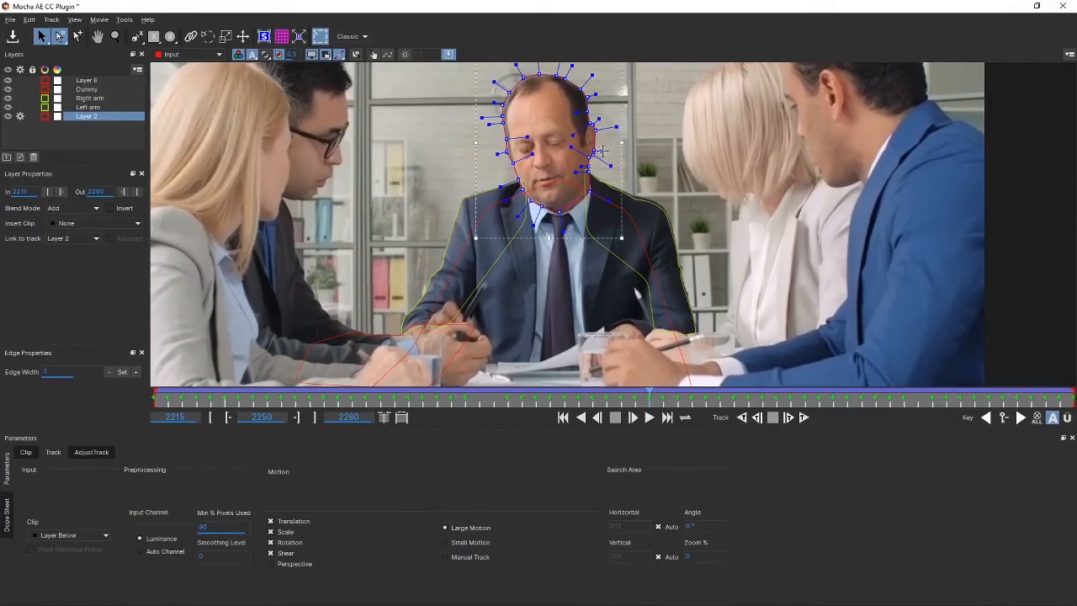
Step: Adjust the Layer 2 head shape's points below the middle man's ear at frames 2250, 2249 and 2248
{"action": "key", "text": "x"}
{"action": "key", "text": "z"}
{"action": "left_click_drag", "start_coordinate": [605, 163], "coordinate": [598, 7]}
{"action": "key", "text": "x"}
{"action": "left_click_drag", "start_coordinate": [591, 165], "coordinate": [580, 239]}
{"action": "key", "text": "z"}
{"action": "left_click_drag", "start_coordinate": [576, 171], "coordinate": [573, 118]}
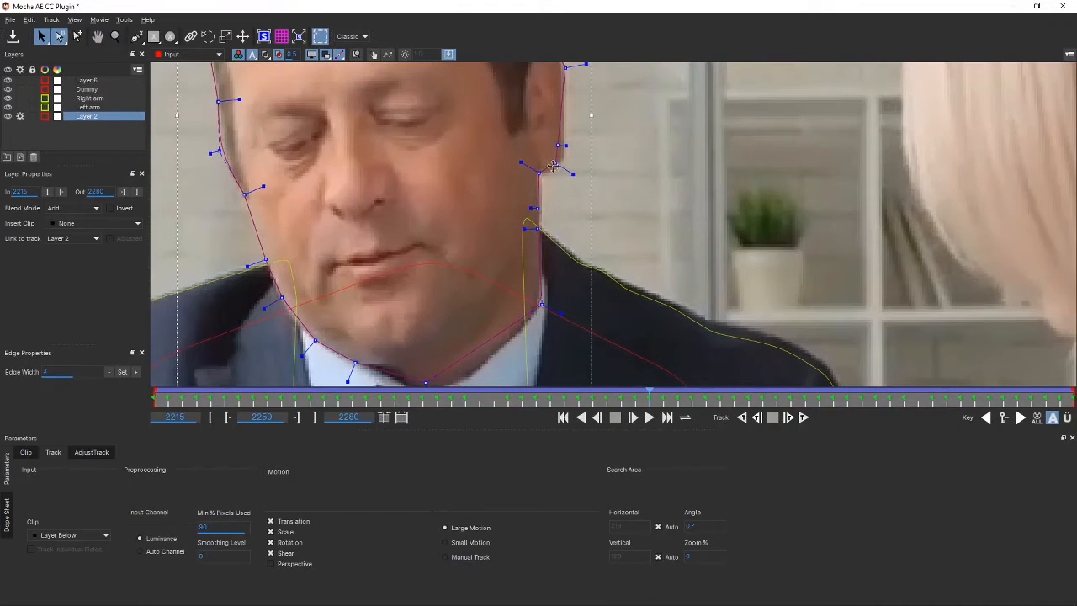
{"action": "left_click_drag", "start_coordinate": [557, 167], "coordinate": [562, 145]}
{"action": "left_click_drag", "start_coordinate": [640, 398], "coordinate": [632, 398]}
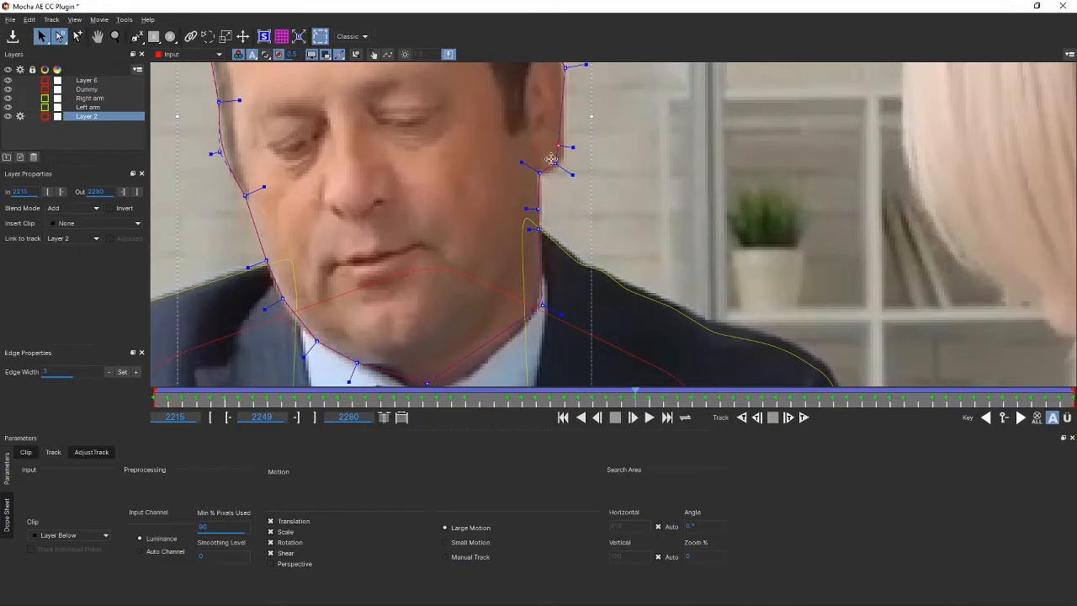
{"action": "left_click_drag", "start_coordinate": [555, 163], "coordinate": [563, 148]}
{"action": "left_click_drag", "start_coordinate": [635, 398], "coordinate": [621, 390]}
{"action": "left_click_drag", "start_coordinate": [570, 135], "coordinate": [555, 163]}
{"action": "left_click", "coordinate": [627, 178]}
Step: Deselect the roto shapes, save the Mocha project and return to After Effects
{"action": "key", "text": "z"}
{"action": "scroll", "coordinate": [603, 164], "scroll_direction": "down", "scroll_amount": 5}
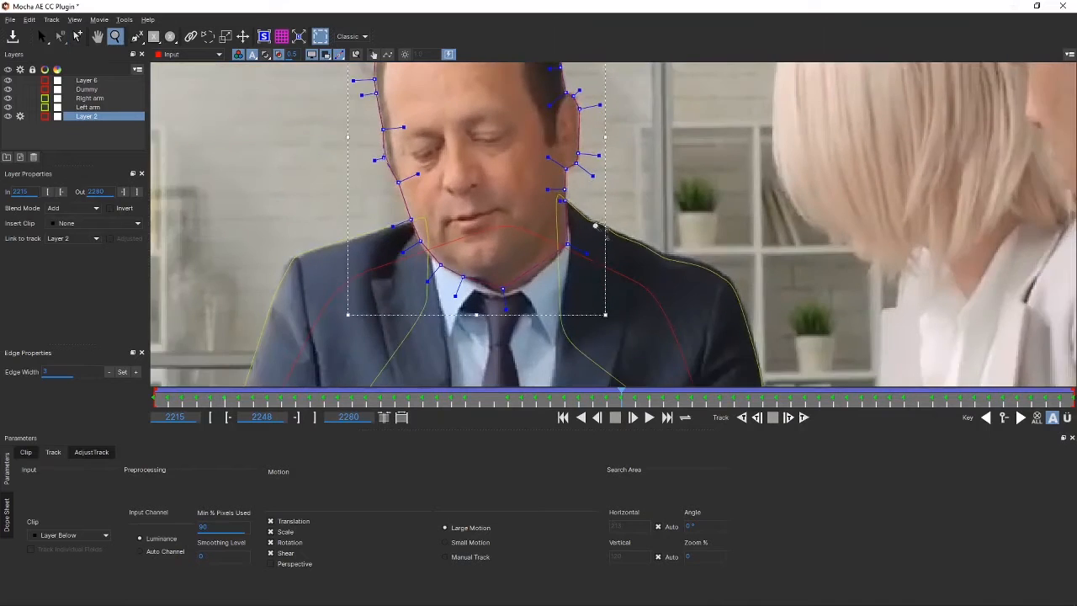
{"action": "key", "text": "x"}
{"action": "left_click_drag", "start_coordinate": [573, 163], "coordinate": [565, 205]}
{"action": "scroll", "coordinate": [564, 205], "scroll_direction": "down", "scroll_amount": 1}
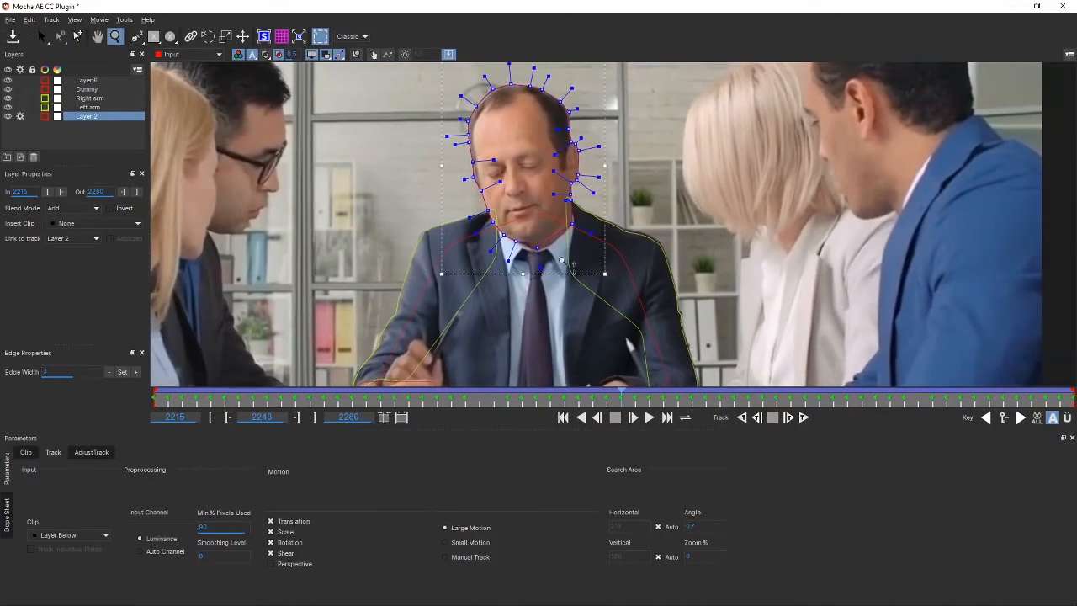
{"action": "key", "text": "s"}
{"action": "left_click", "coordinate": [373, 151]}
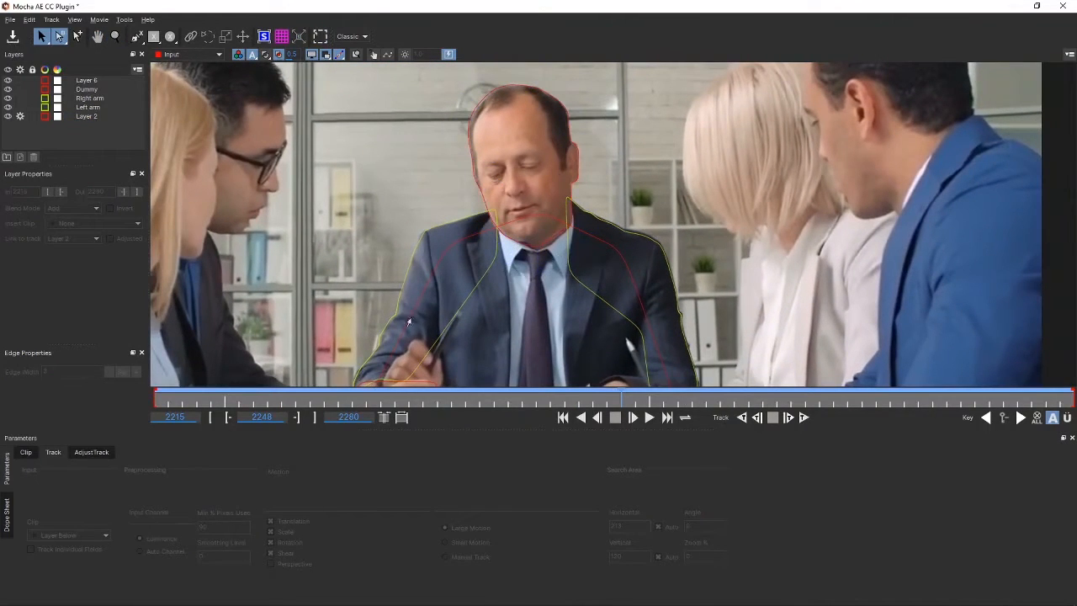
{"action": "left_click", "coordinate": [13, 38]}
{"action": "left_click", "coordinate": [1063, 6]}
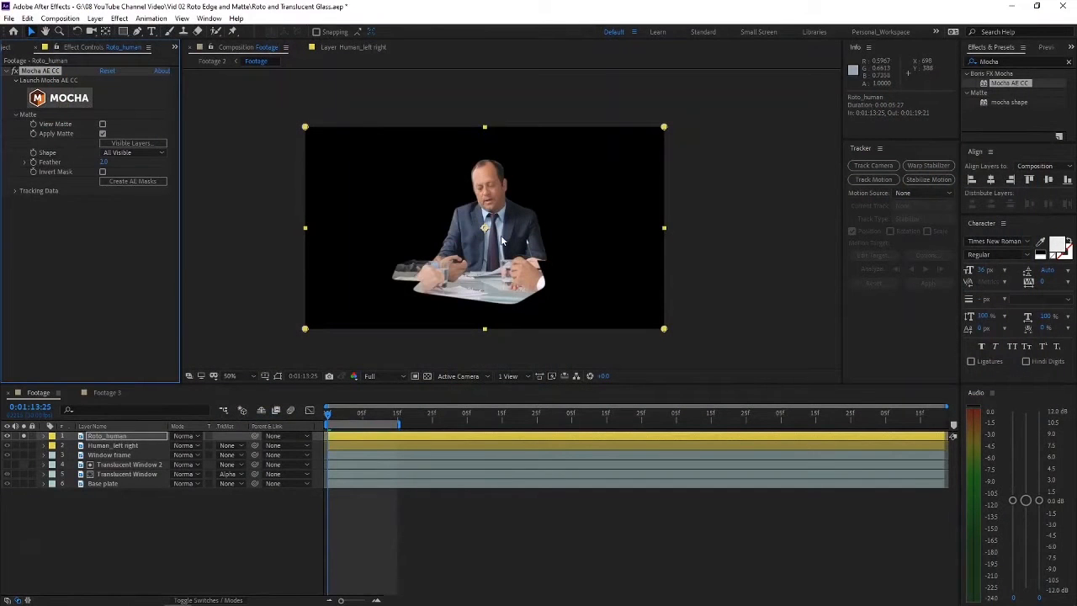
Step: Solo the Human_left right layer instead of Roto_human and show the Roto Brush and Refine Edge tool choices
{"action": "left_click", "coordinate": [710, 246]}
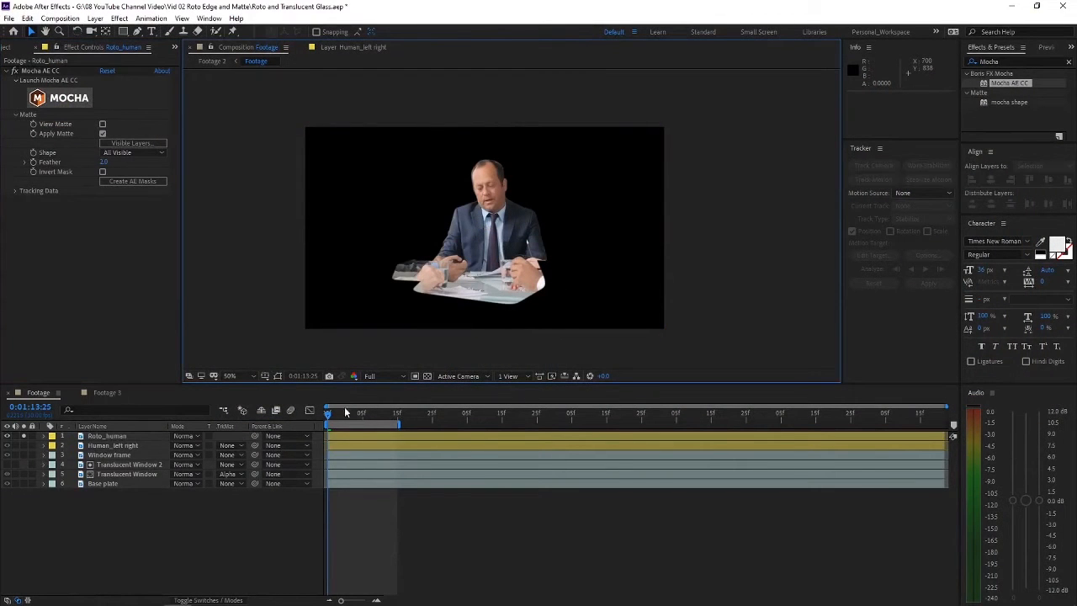
{"action": "left_click", "coordinate": [50, 438]}
{"action": "left_click", "coordinate": [23, 445]}
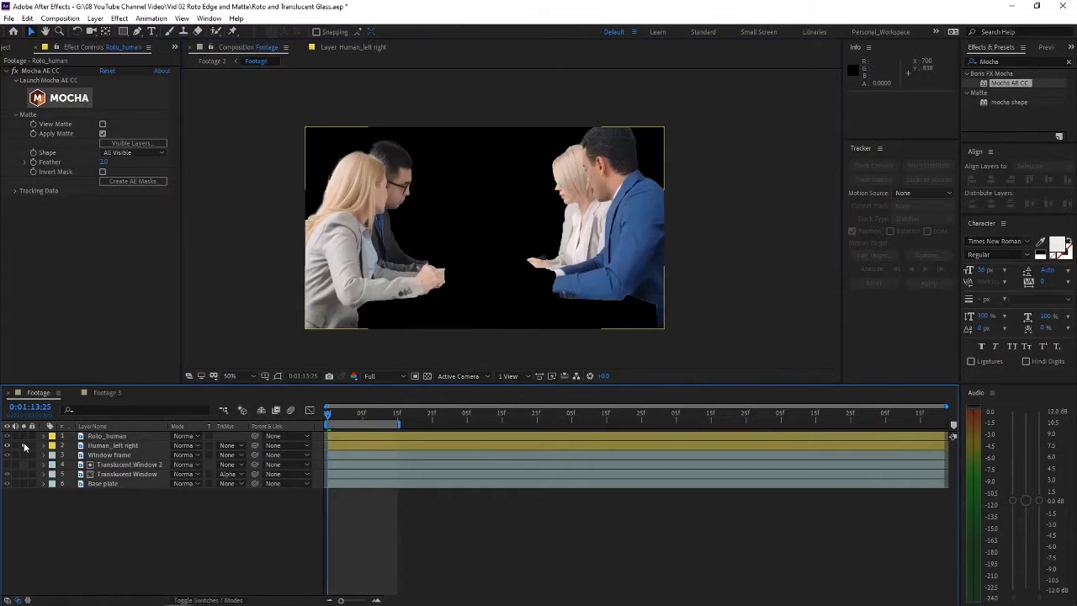
{"action": "left_click", "coordinate": [216, 30]}
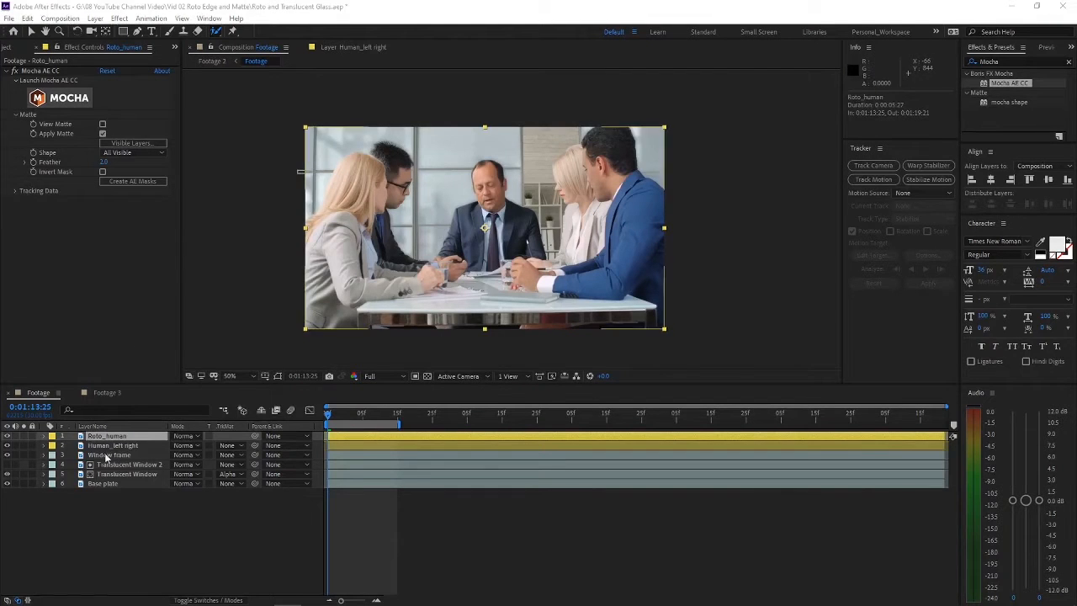
Step: Copy the Roto_human and Human_left right layers from the Footage composition and paste them into Footage 3
{"action": "left_click", "coordinate": [111, 445]}
{"action": "left_click", "coordinate": [113, 435], "text": "ctrl"}
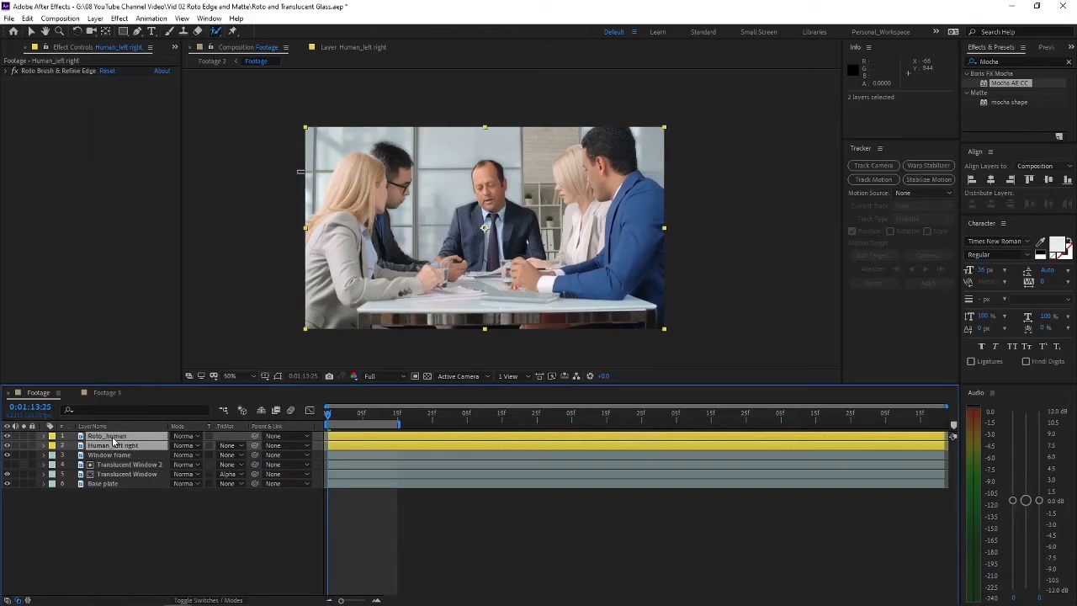
{"action": "left_click", "coordinate": [24, 436]}
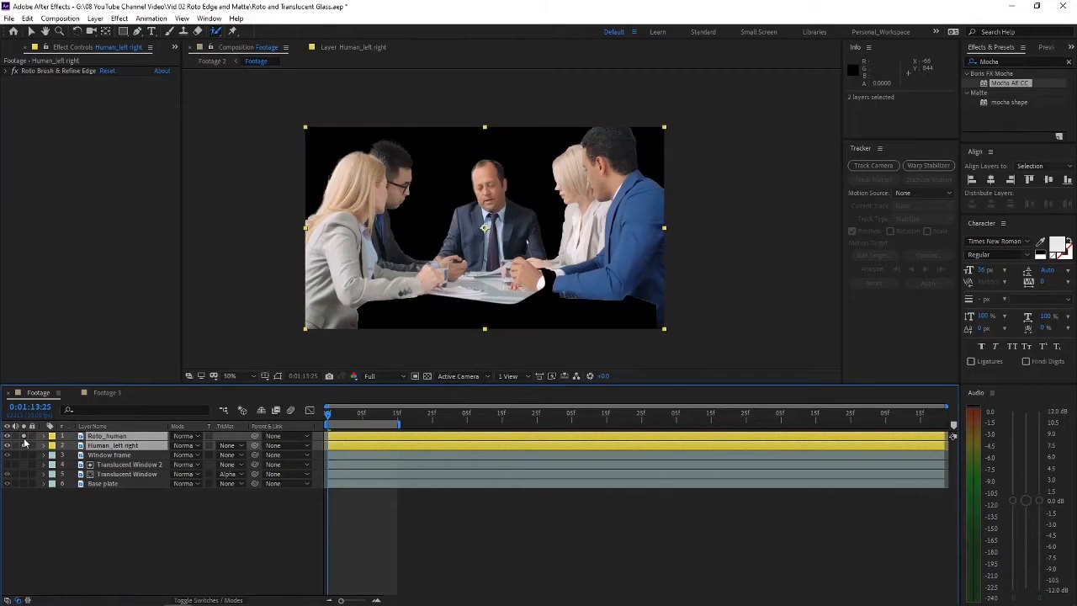
{"action": "left_click", "coordinate": [23, 437]}
{"action": "left_click", "coordinate": [107, 393]}
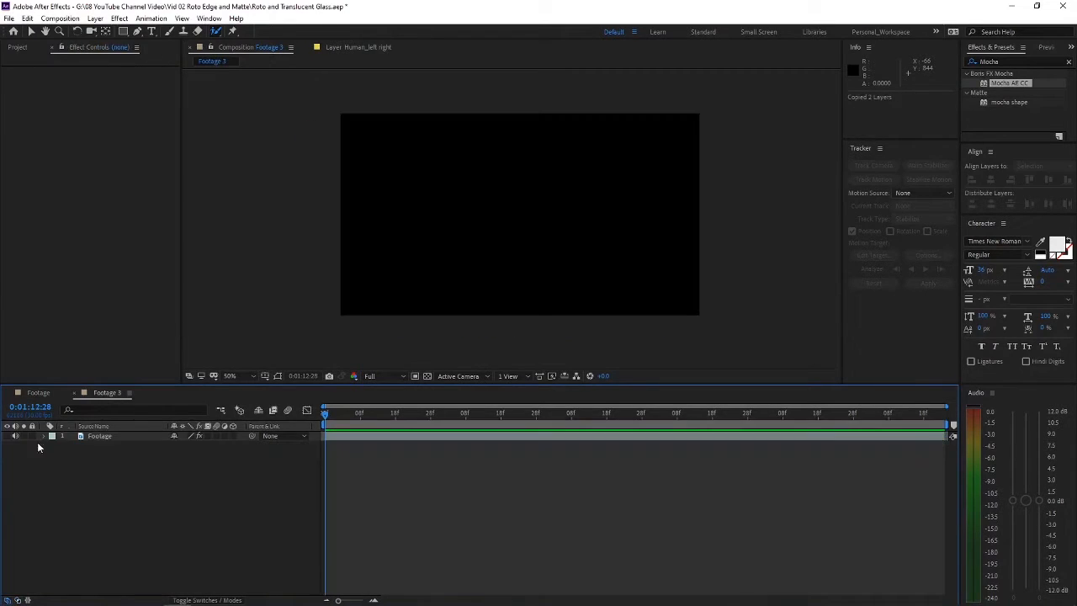
{"action": "key", "text": "ctrl+v"}
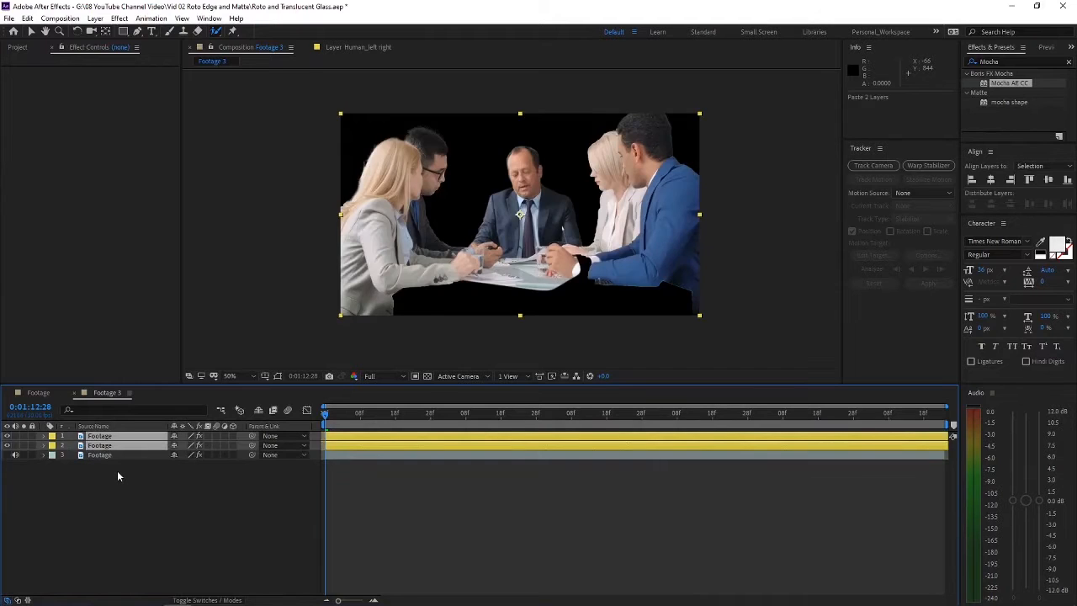
{"action": "left_click", "coordinate": [117, 470]}
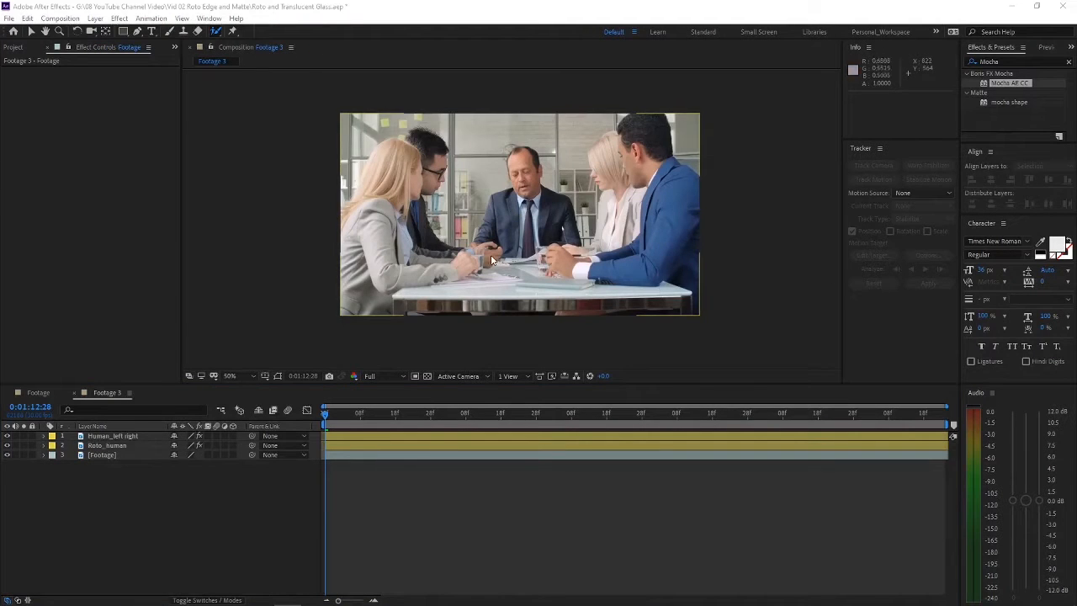
Step: Play back the start of Footage 3 up close and review the roto layers over the original footage
{"action": "scroll", "coordinate": [491, 156], "scroll_direction": "up", "scroll_amount": 1}
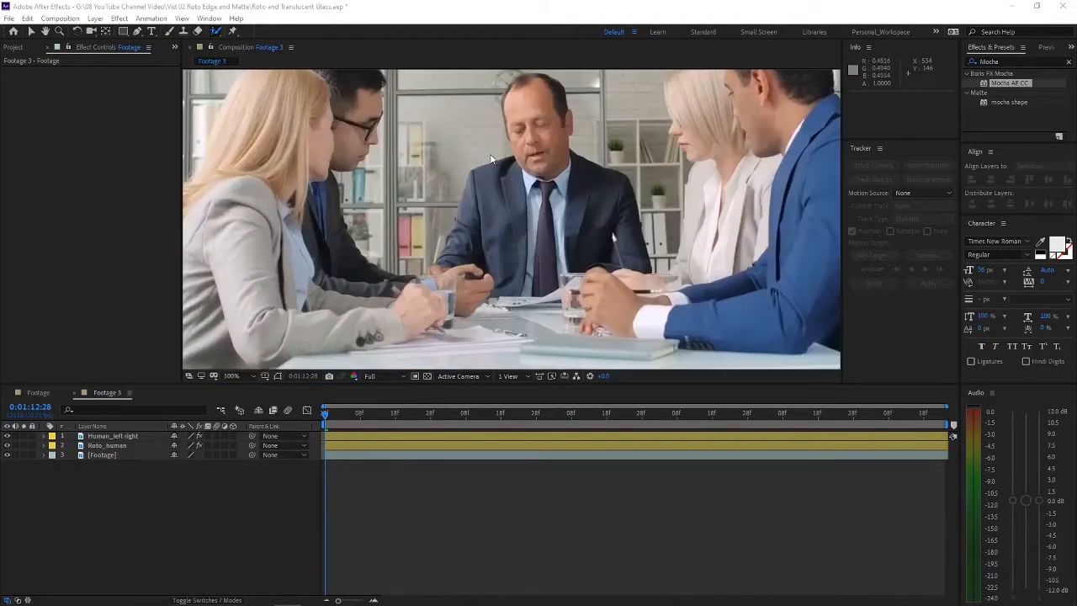
{"action": "left_click", "coordinate": [478, 171]}
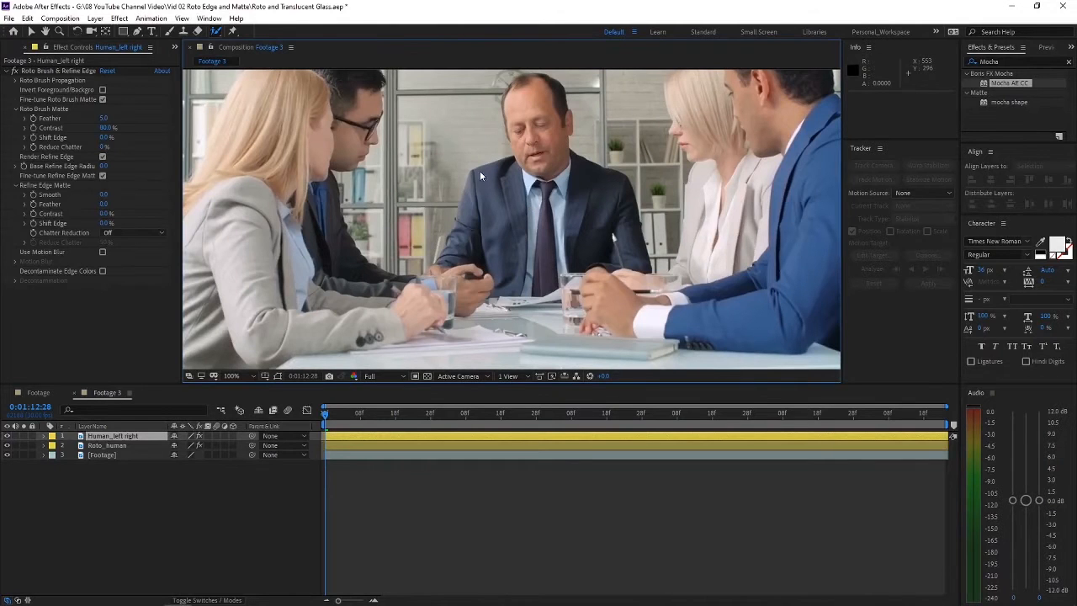
{"action": "key", "text": "space"}
{"action": "left_click_drag", "start_coordinate": [483, 116], "coordinate": [488, 218]}
{"action": "key", "text": "space"}
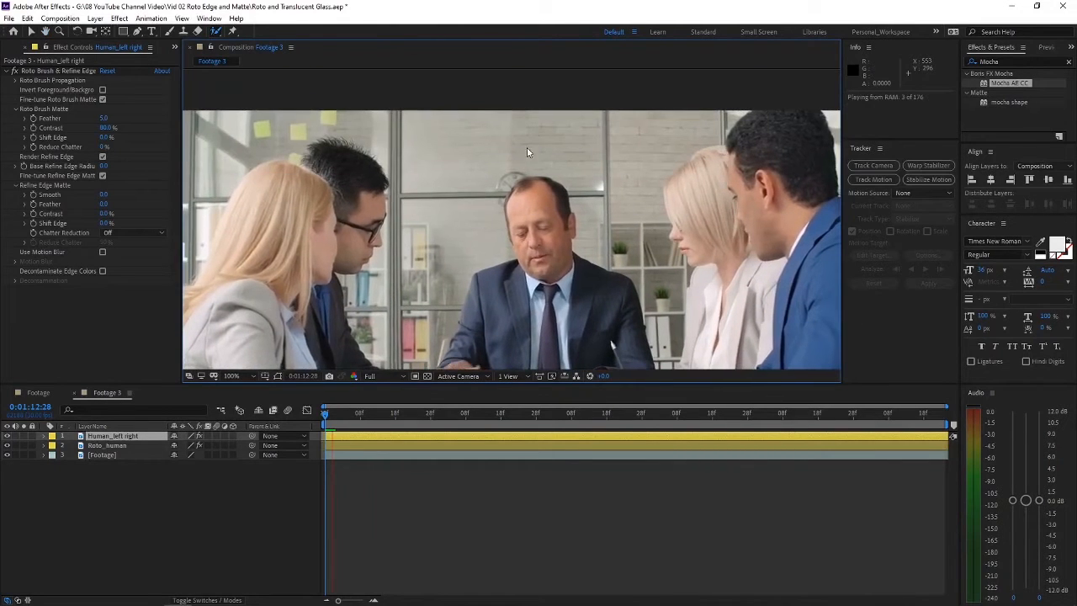
{"action": "key", "text": "space"}
{"action": "left_click_drag", "start_coordinate": [337, 416], "coordinate": [313, 416]}
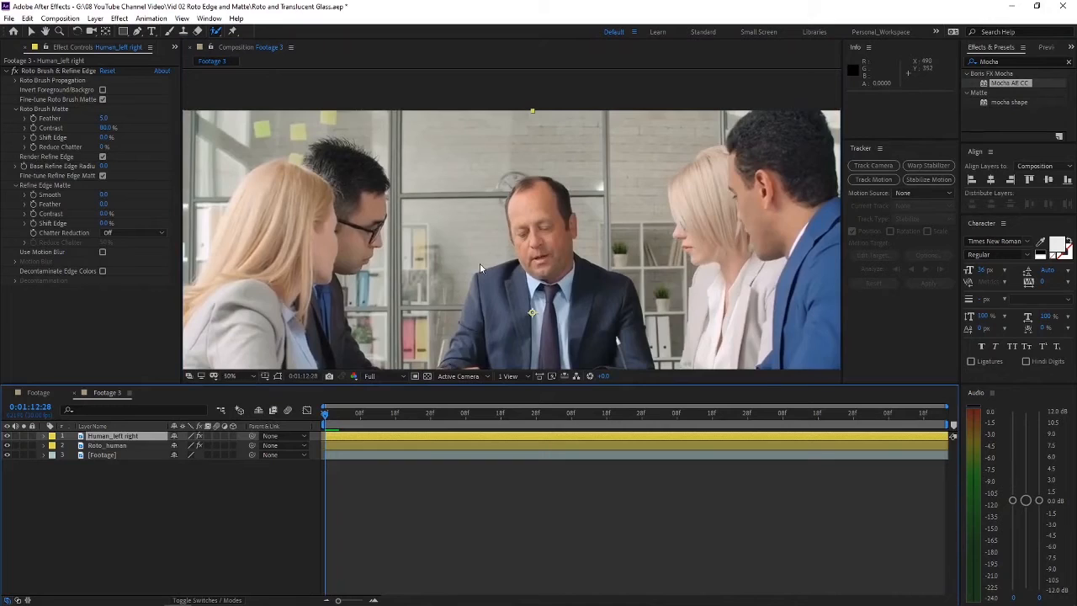
{"action": "scroll", "coordinate": [479, 268], "scroll_direction": "down", "scroll_amount": 1}
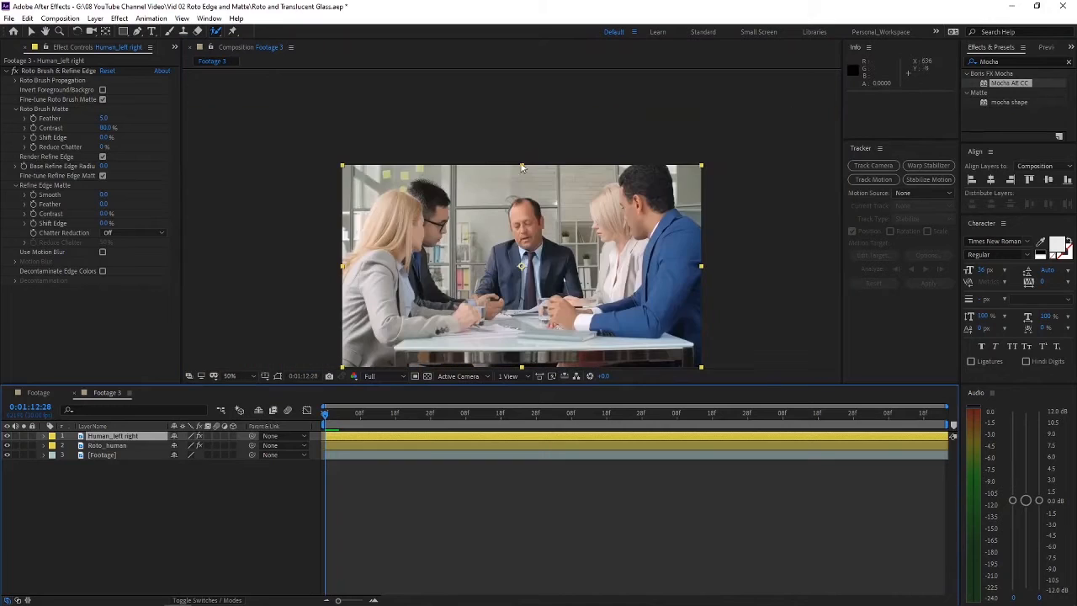
{"action": "left_click", "coordinate": [449, 142]}
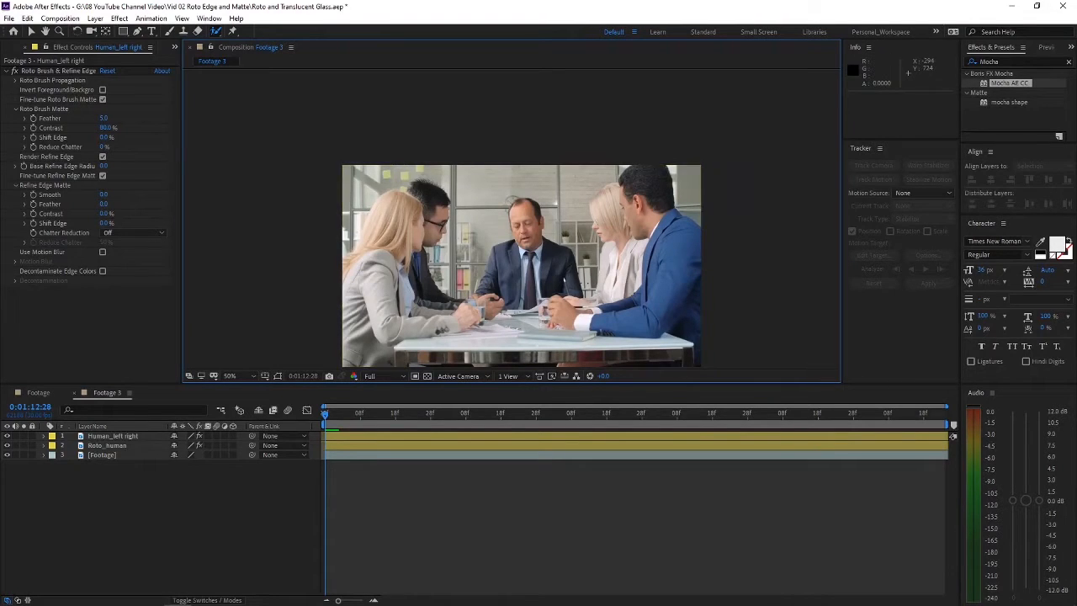
Step: Switch to the browser and examine translucent glass reference images, including the hand, panel screen, walking figure and wood block examples
{"action": "left_click", "coordinate": [231, 594]}
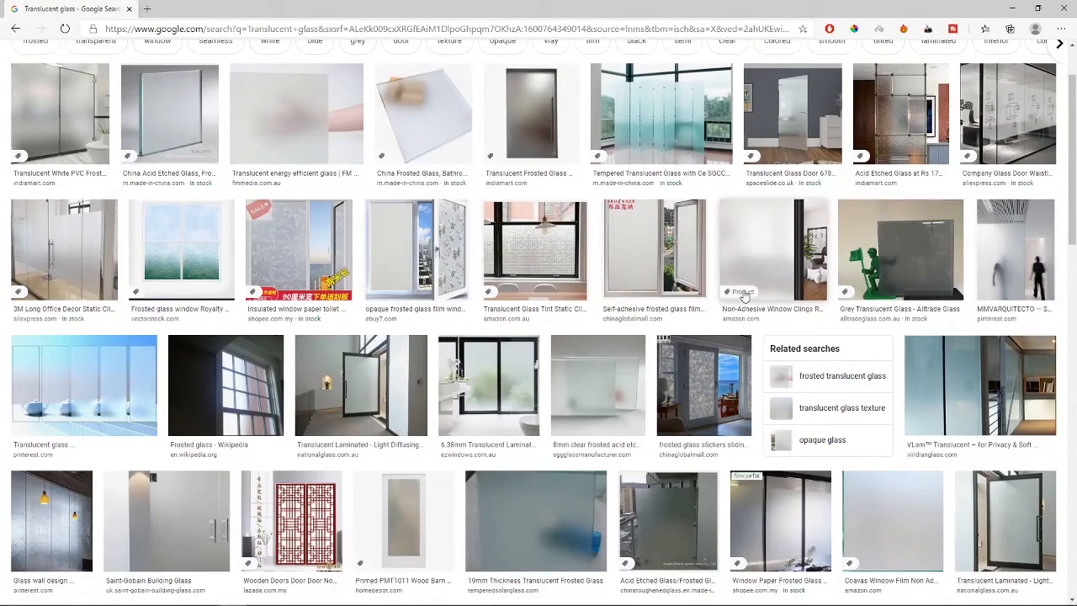
{"action": "scroll", "coordinate": [3, 42], "scroll_direction": "up", "scroll_amount": 1}
{"action": "scroll", "coordinate": [534, 109], "scroll_direction": "down", "scroll_amount": 1}
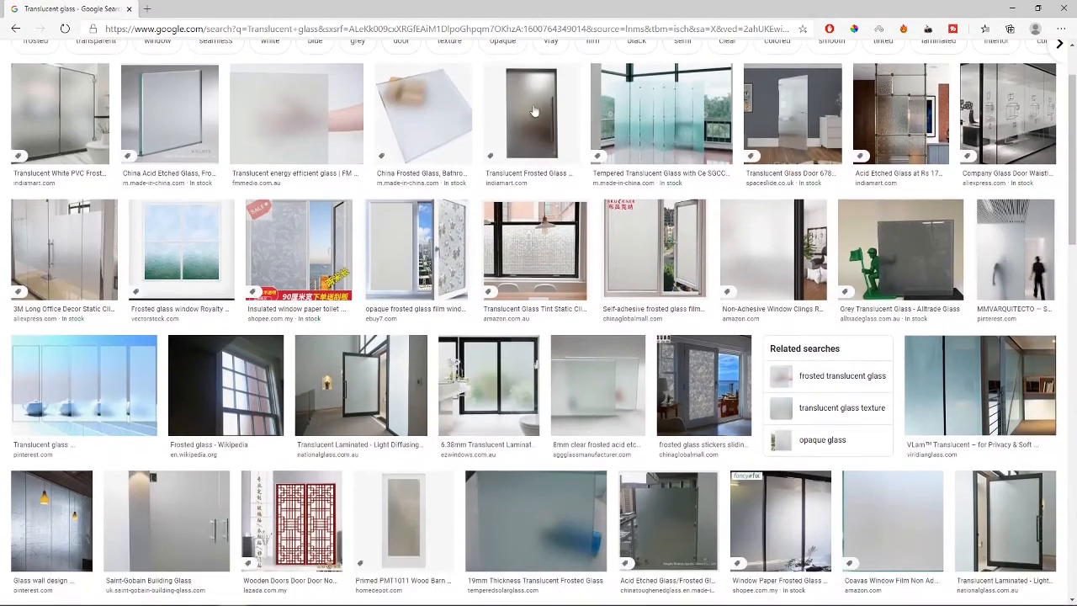
{"action": "left_click", "coordinate": [293, 113]}
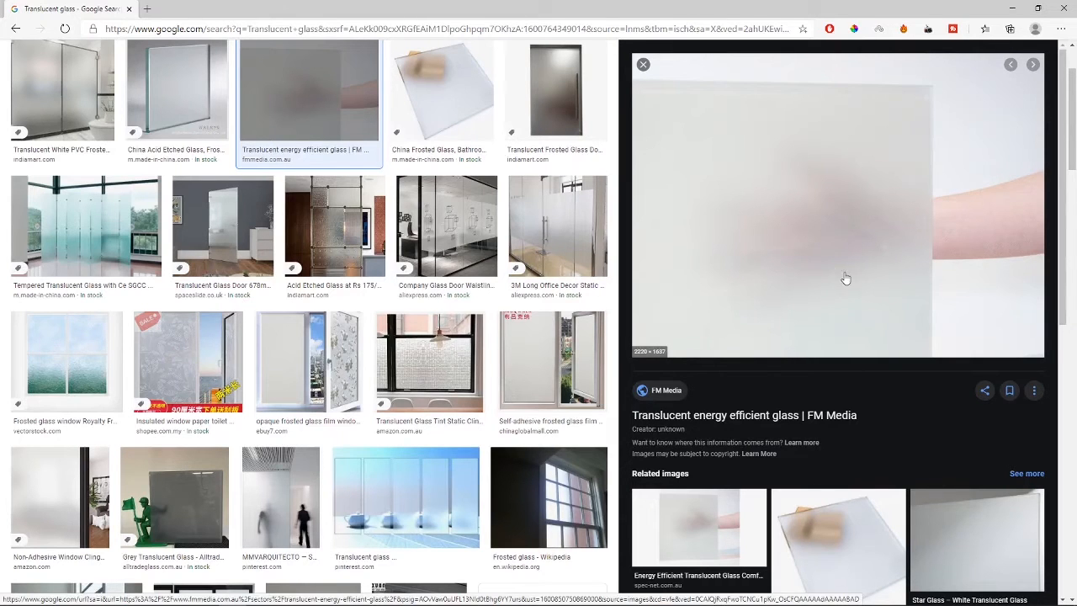
{"action": "scroll", "coordinate": [303, 336], "scroll_direction": "down", "scroll_amount": 1}
{"action": "left_click", "coordinate": [84, 164]}
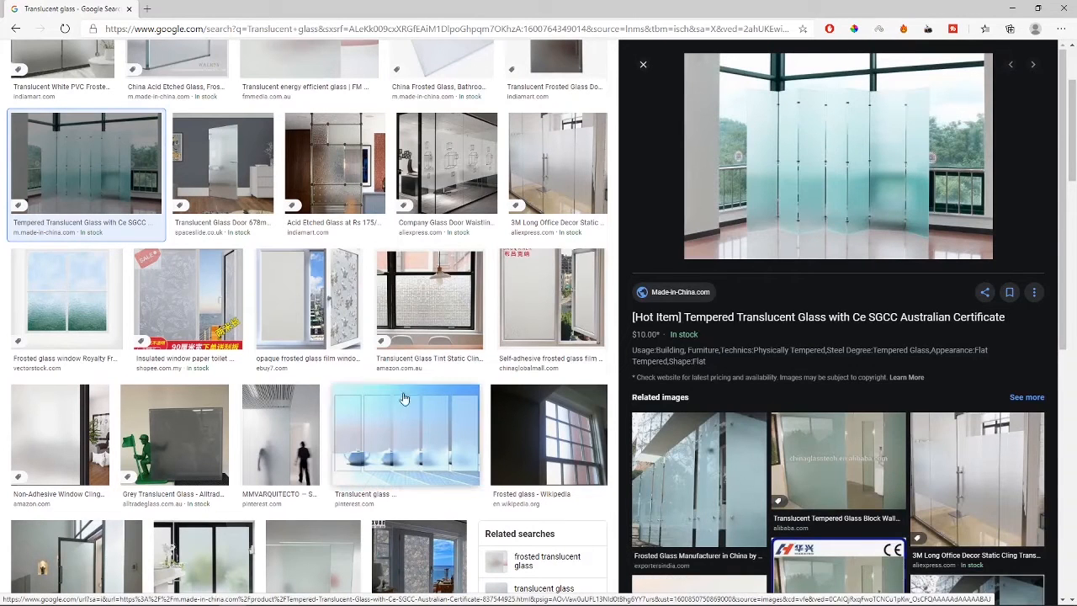
{"action": "left_click", "coordinate": [281, 442]}
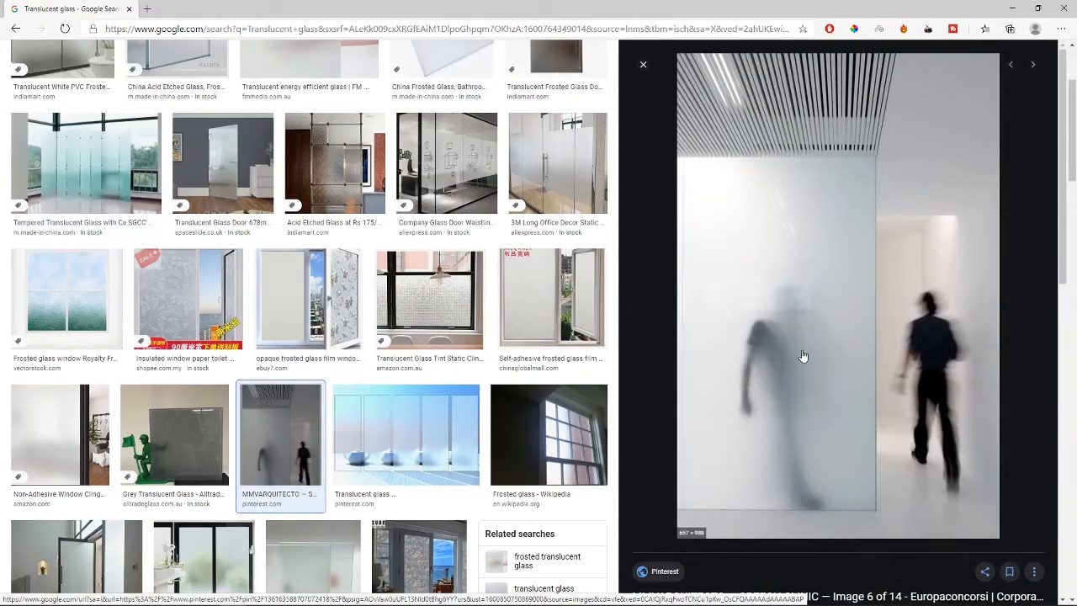
{"action": "scroll", "coordinate": [438, 204], "scroll_direction": "up", "scroll_amount": 1}
{"action": "left_click", "coordinate": [438, 205]}
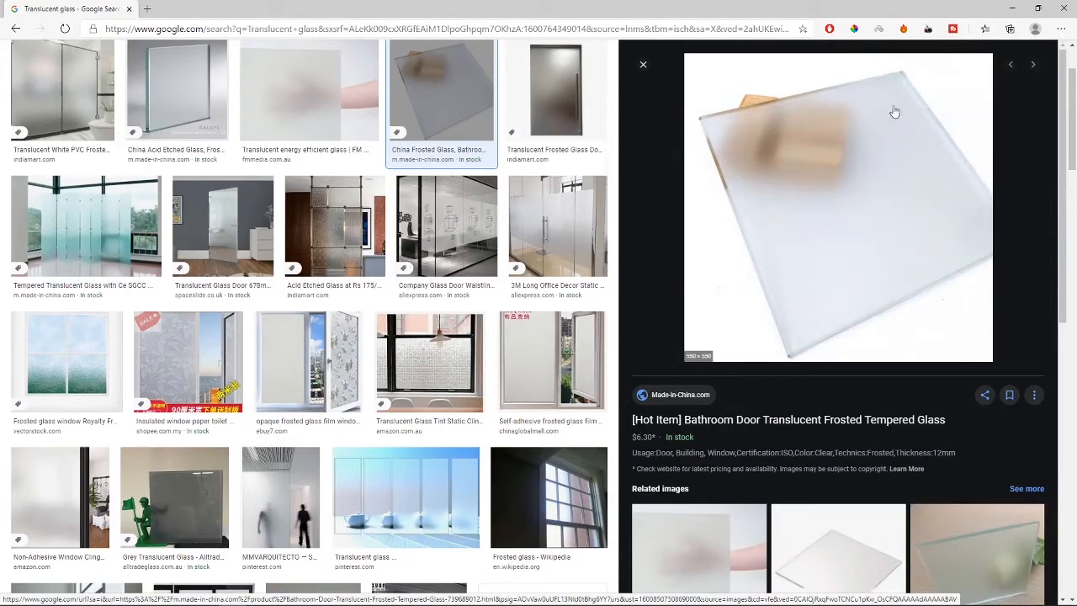
{"action": "scroll", "coordinate": [29, 157], "scroll_direction": "up", "scroll_amount": 2}
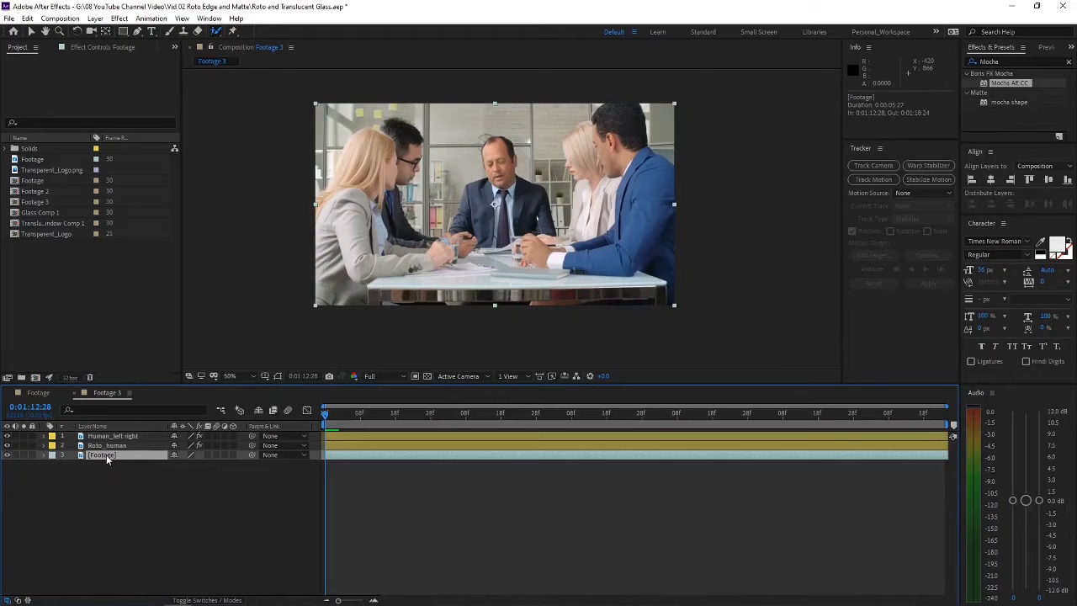
Step: Back in After Effects, duplicate the Footage layer beneath the roto layers and solo the upper copy
{"action": "left_click", "coordinate": [114, 474]}
{"action": "left_click", "coordinate": [109, 456]}
{"action": "key", "text": "ctrl+d"}
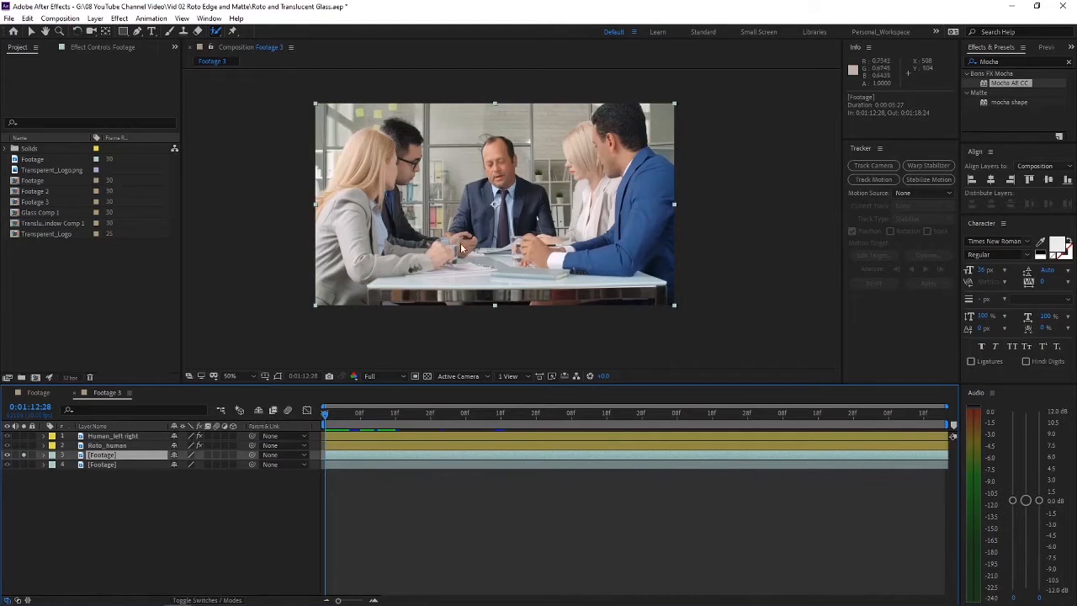
Step: Draw a closed four-point Pen tool mask around the upper central window pane on the soloed Footage layer, extending above the frame
{"action": "scroll", "coordinate": [438, 114], "scroll_direction": "up", "scroll_amount": 1}
{"action": "left_click_drag", "start_coordinate": [435, 96], "coordinate": [429, 200]}
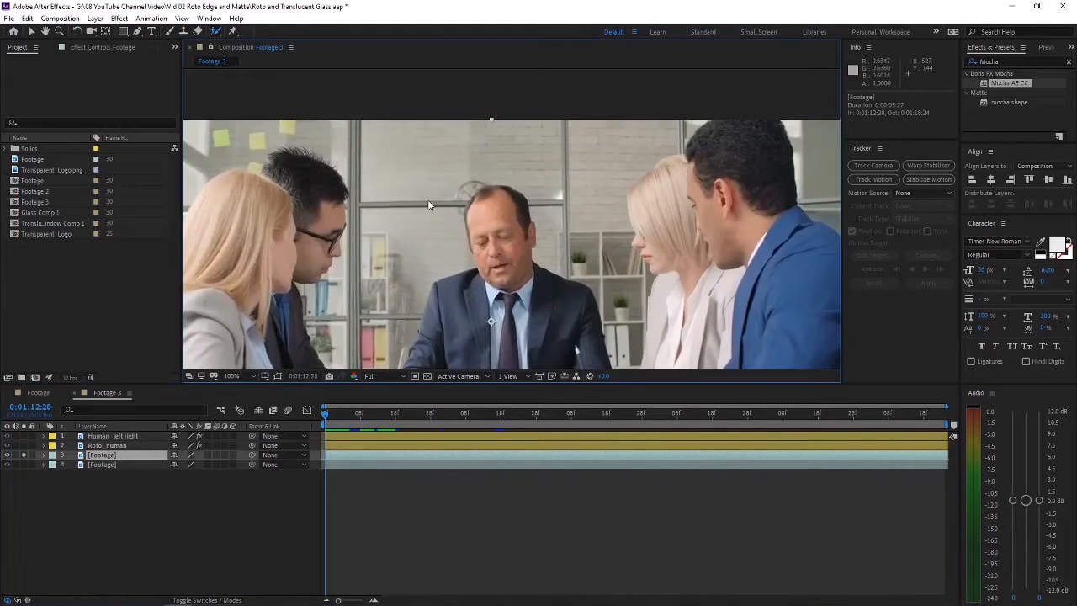
{"action": "left_click", "coordinate": [137, 31]}
{"action": "scroll", "coordinate": [366, 149], "scroll_direction": "up", "scroll_amount": 1}
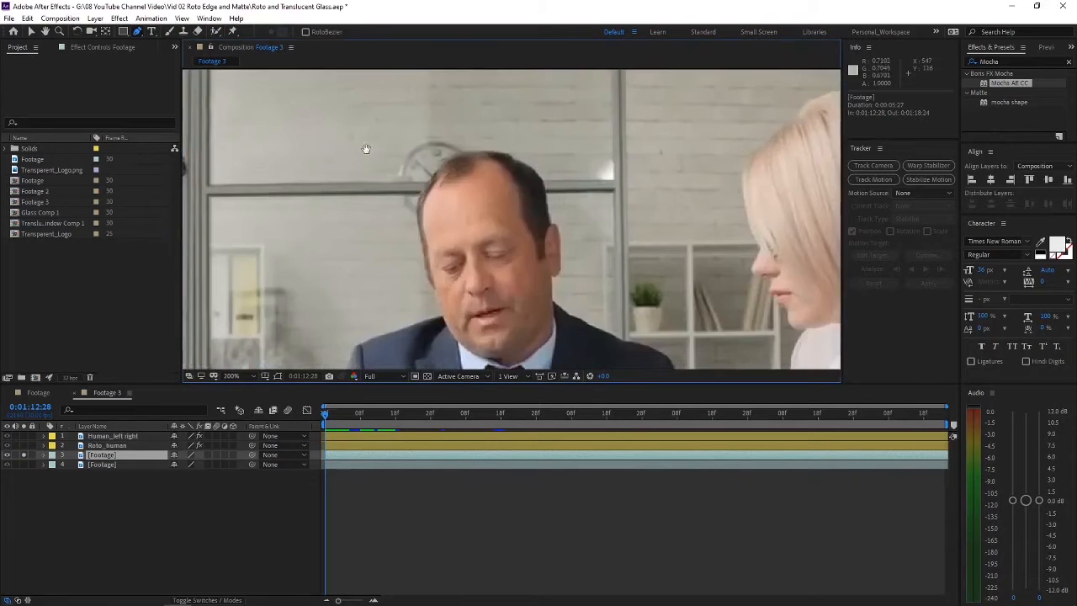
{"action": "left_click_drag", "start_coordinate": [366, 149], "coordinate": [563, 341]}
{"action": "left_click_drag", "start_coordinate": [480, 268], "coordinate": [418, 192]}
{"action": "left_click", "coordinate": [340, 301]}
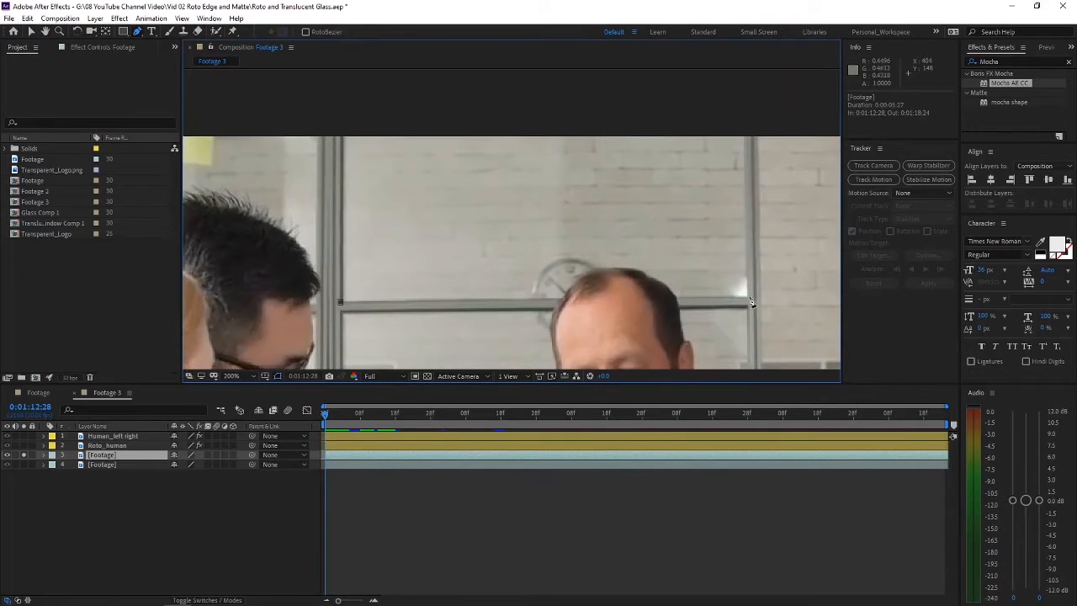
{"action": "left_click", "coordinate": [747, 297]}
{"action": "left_click", "coordinate": [744, 121]}
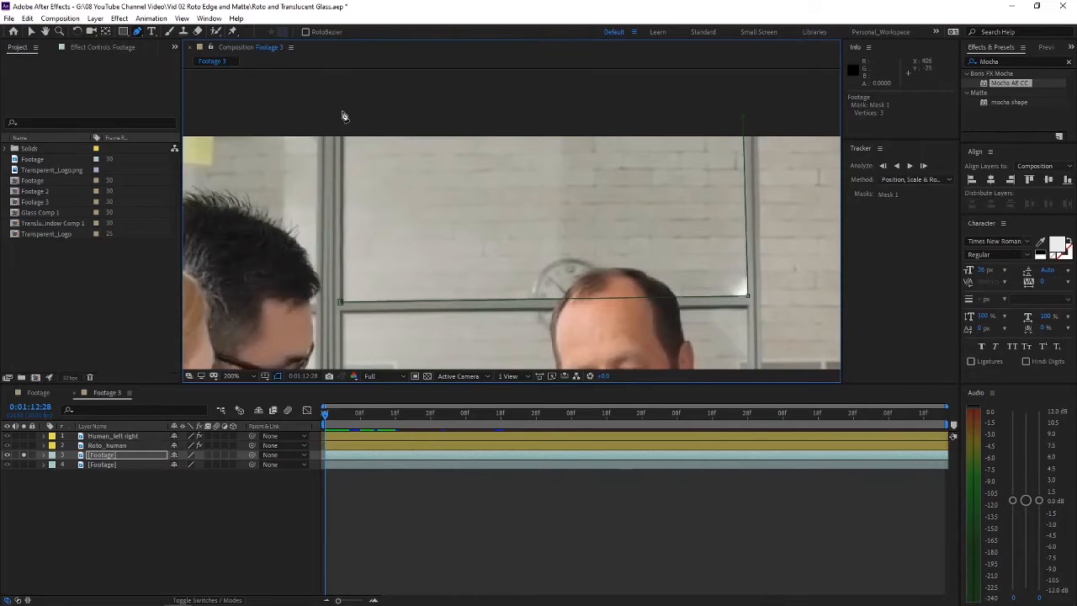
{"action": "left_click", "coordinate": [341, 301]}
Step: Reveal the masks of the soloed Footage layer and set Mask 1's mode to None
{"action": "left_click_drag", "start_coordinate": [487, 325], "coordinate": [433, 241]}
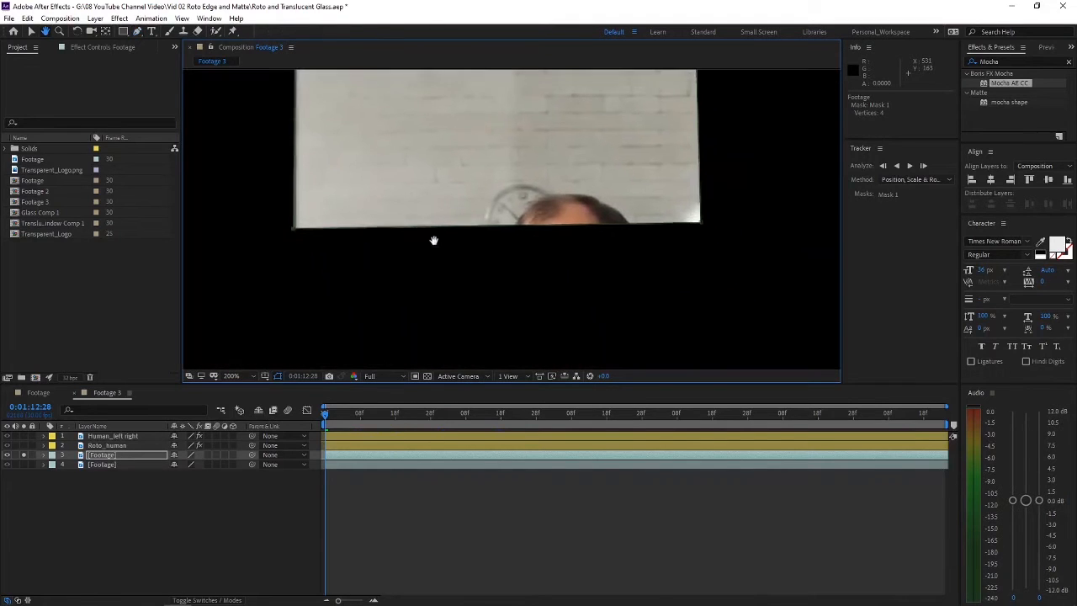
{"action": "left_click", "coordinate": [112, 456]}
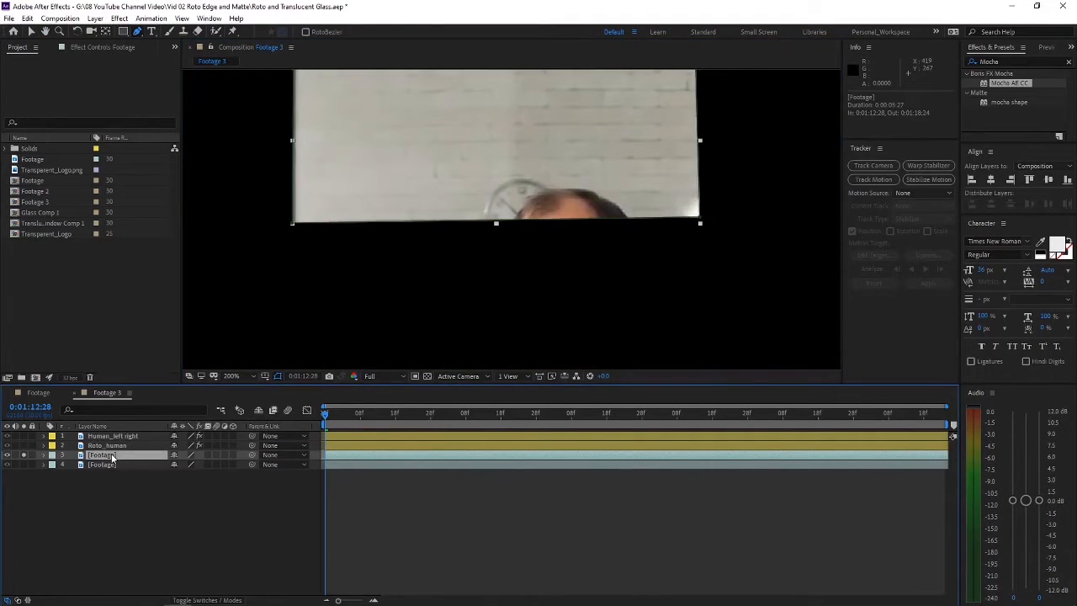
{"action": "key", "text": "m"}
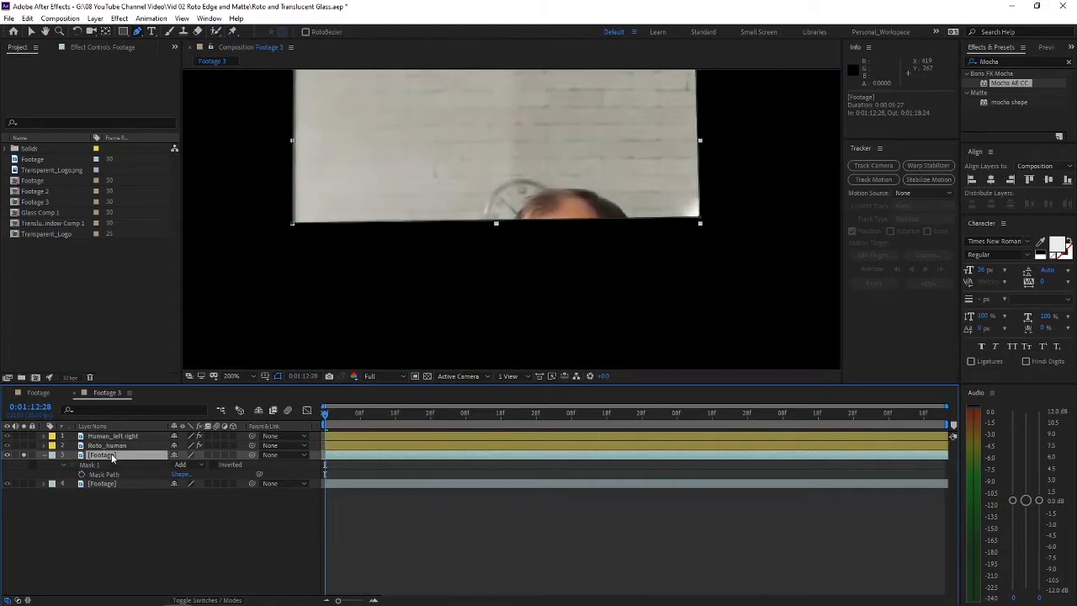
{"action": "left_click", "coordinate": [181, 464]}
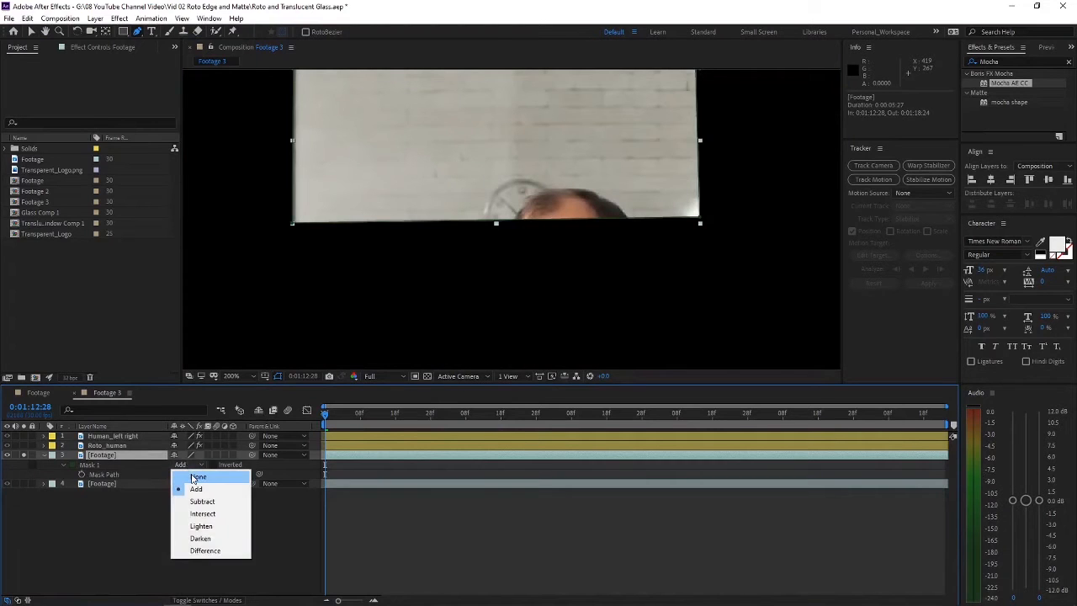
{"action": "left_click", "coordinate": [190, 476]}
Step: Mask the middle window pane behind the central man with a closed four-point path and set Mask 2's mode to None
{"action": "left_click_drag", "start_coordinate": [375, 264], "coordinate": [384, 132]}
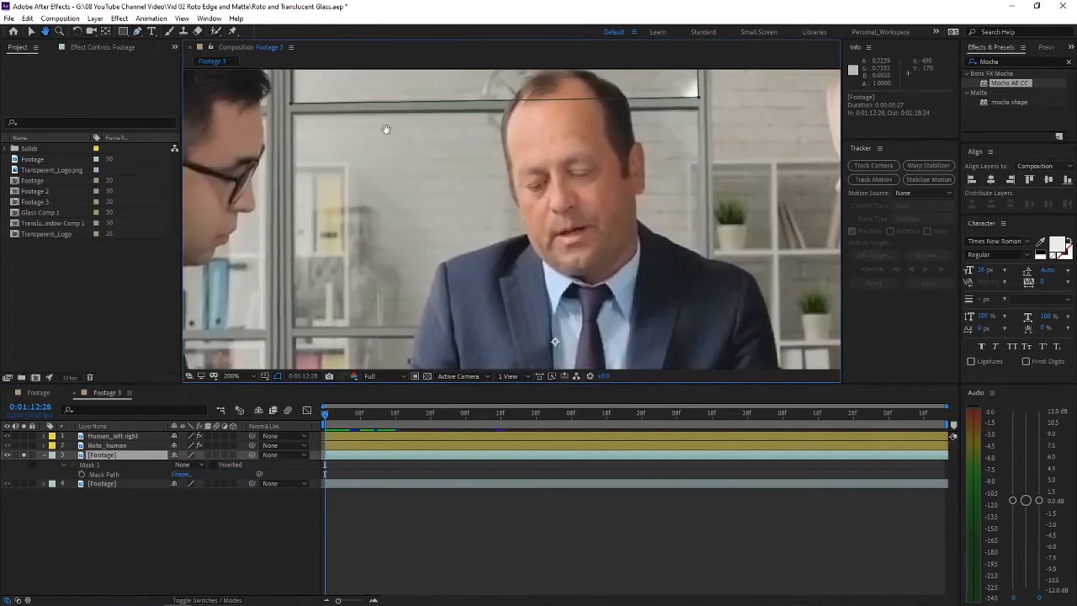
{"action": "left_click", "coordinate": [291, 112]}
{"action": "left_click", "coordinate": [698, 110]}
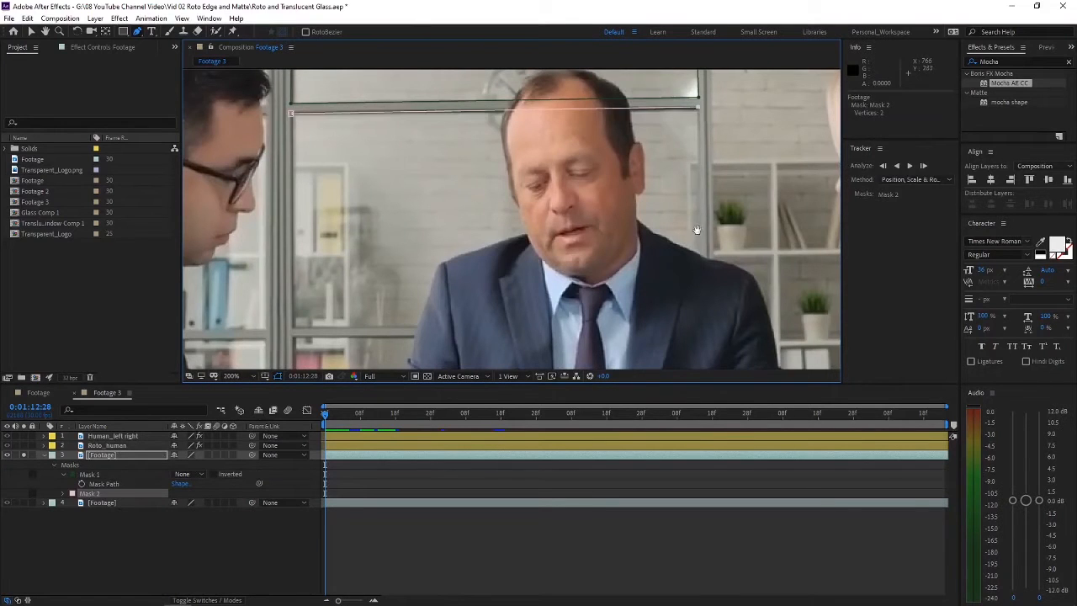
{"action": "left_click_drag", "start_coordinate": [692, 329], "coordinate": [599, 244]}
{"action": "left_click", "coordinate": [604, 257]}
{"action": "left_click_drag", "start_coordinate": [328, 249], "coordinate": [517, 253]}
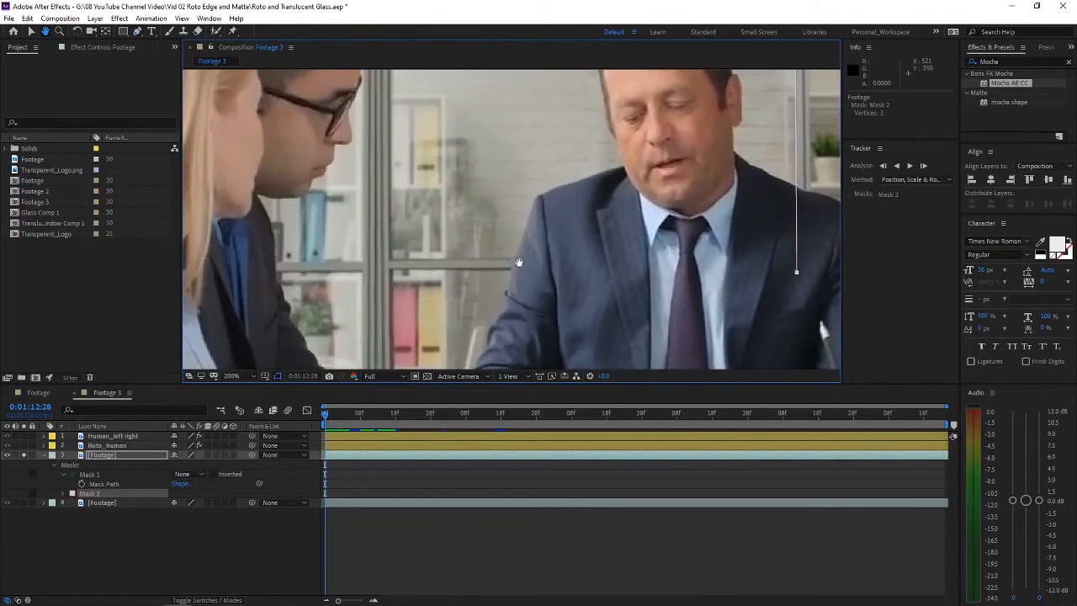
{"action": "left_click", "coordinate": [389, 261]}
{"action": "left_click_drag", "start_coordinate": [620, 226], "coordinate": [524, 238]}
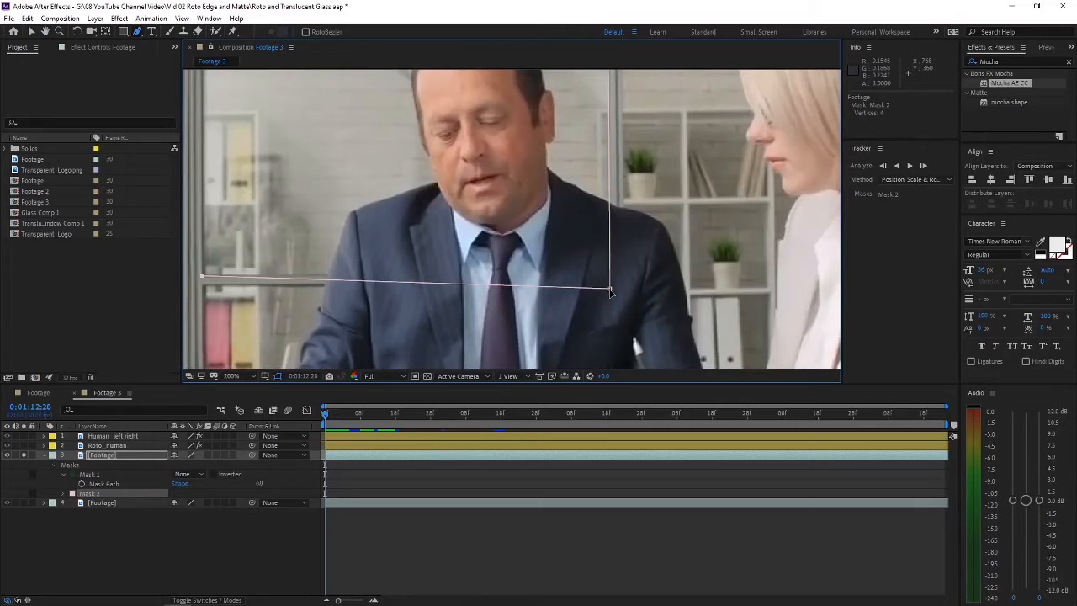
{"action": "left_click_drag", "start_coordinate": [611, 286], "coordinate": [611, 278]}
{"action": "left_click_drag", "start_coordinate": [354, 219], "coordinate": [510, 301]}
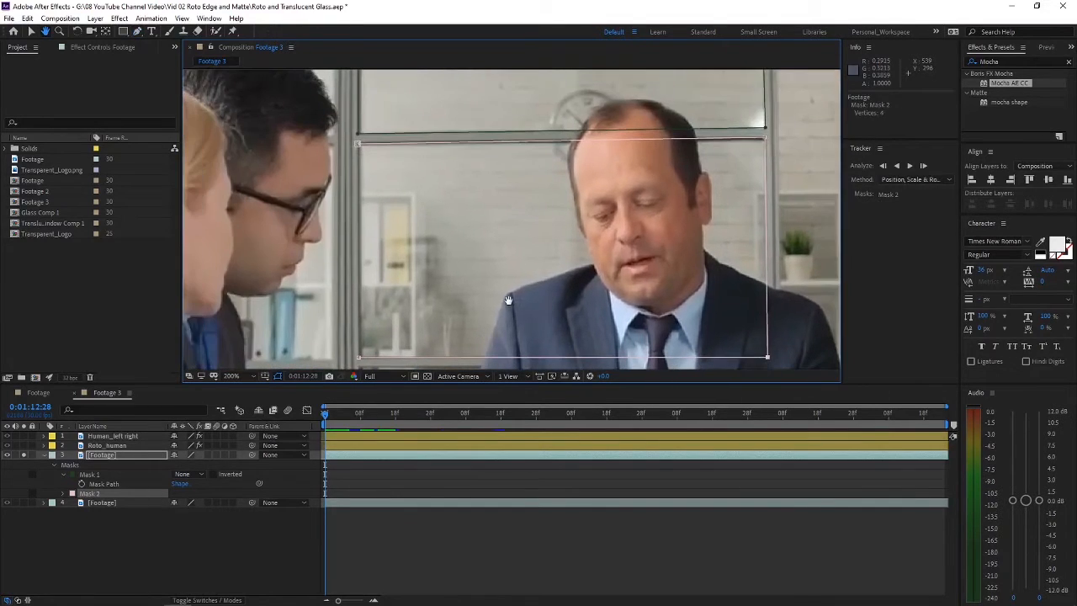
{"action": "left_click_drag", "start_coordinate": [360, 157], "coordinate": [353, 139]}
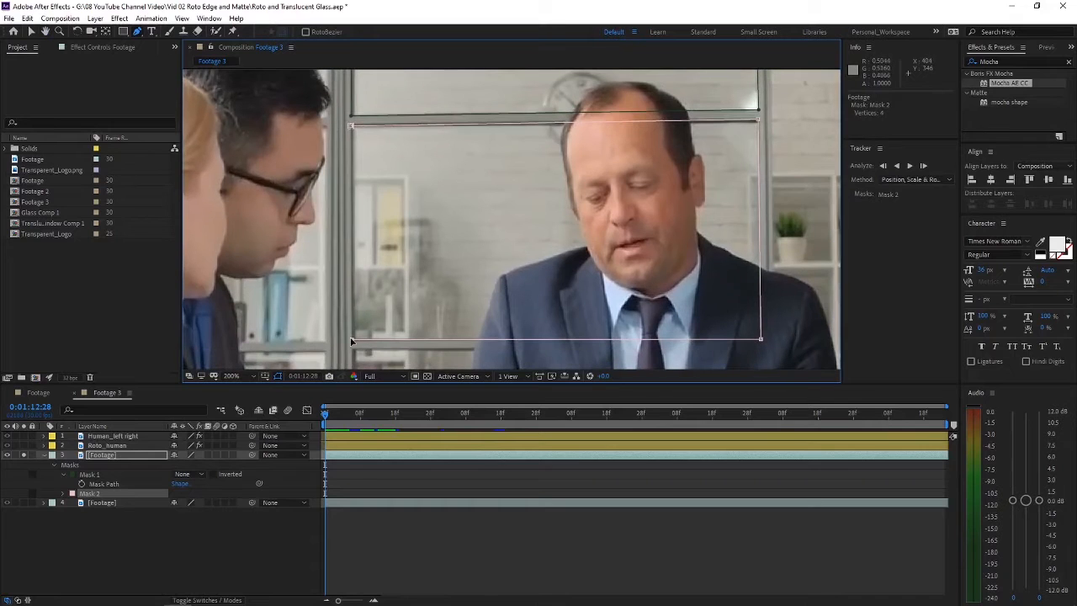
{"action": "left_click", "coordinate": [351, 129]}
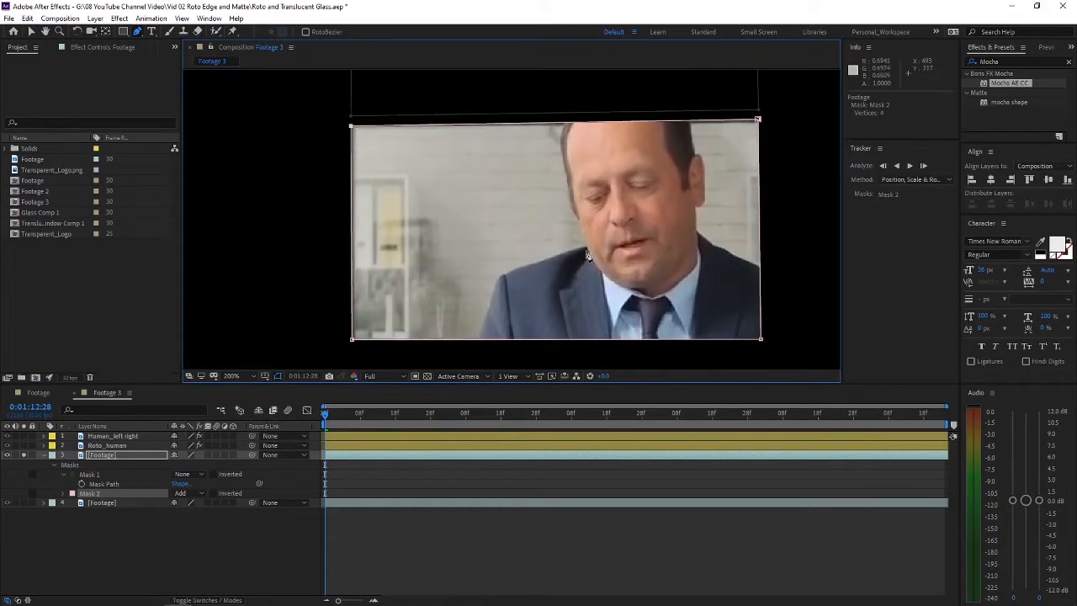
{"action": "left_click", "coordinate": [193, 494]}
{"action": "left_click", "coordinate": [198, 505]}
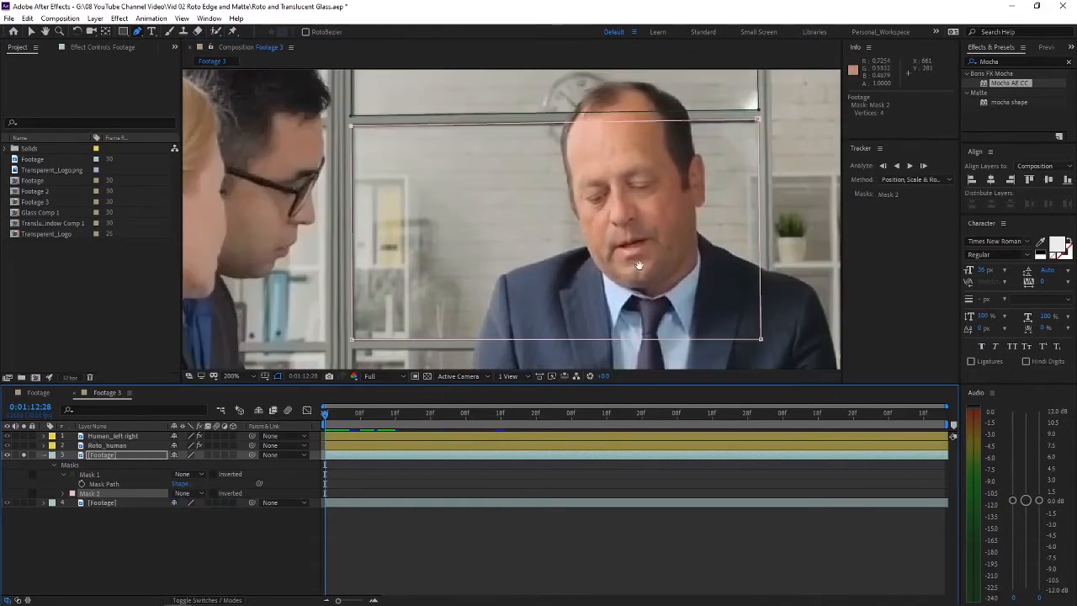
Step: Mask the lower pane beside the central man's arm with a closed four-point path and set Mask 3's mode to None
{"action": "left_click_drag", "start_coordinate": [611, 378], "coordinate": [543, 257]}
{"action": "key", "text": "g"}
{"action": "left_click", "coordinate": [285, 210]}
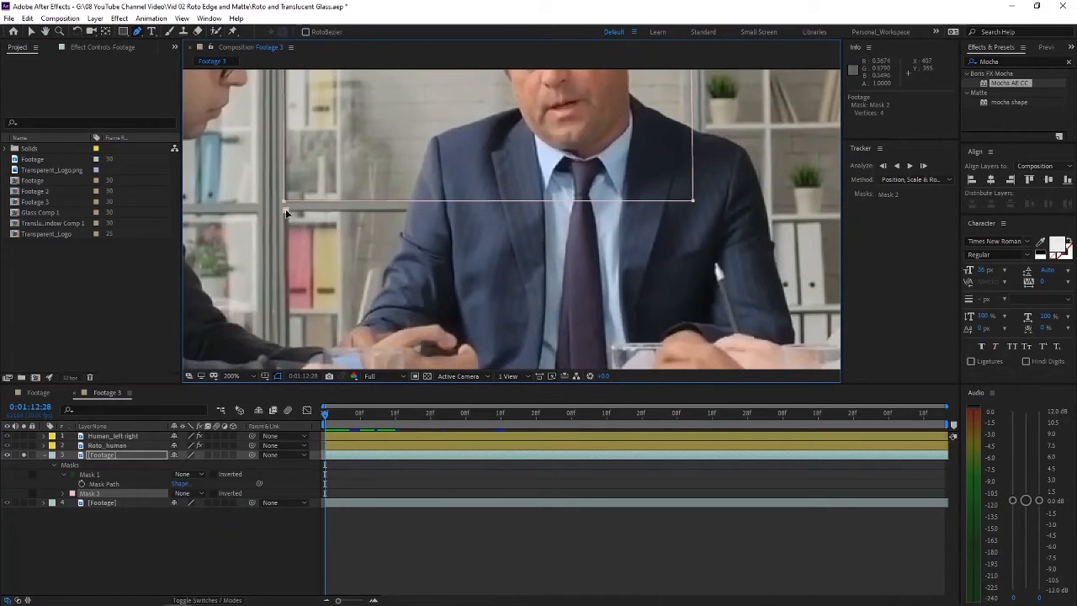
{"action": "left_click", "coordinate": [430, 213]}
{"action": "scroll", "coordinate": [430, 213], "scroll_direction": "down", "scroll_amount": 2}
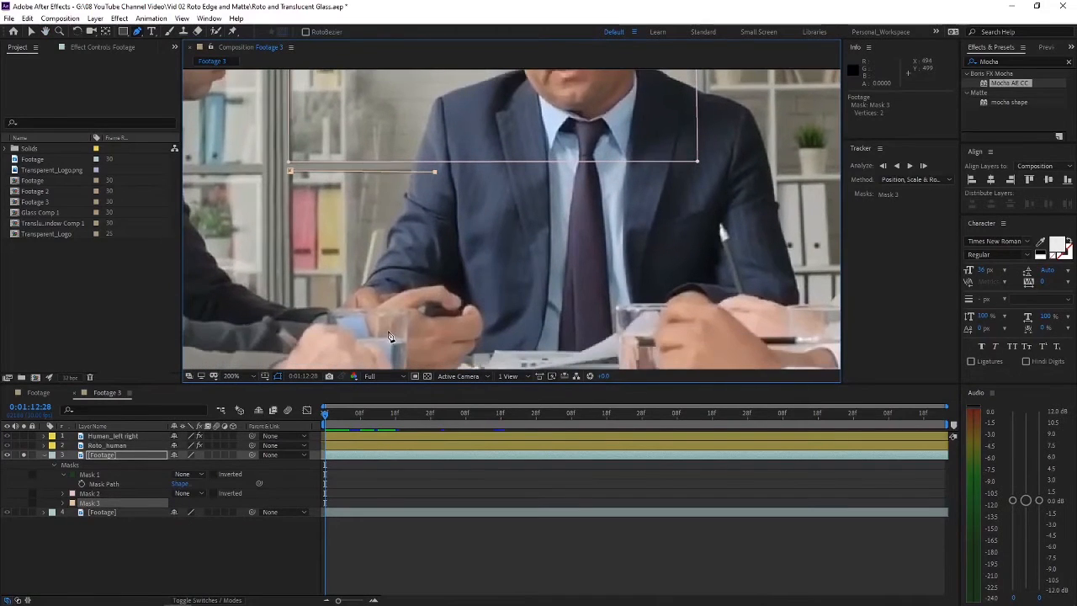
{"action": "left_click", "coordinate": [388, 328]}
{"action": "left_click", "coordinate": [292, 320]}
{"action": "left_click", "coordinate": [290, 172]}
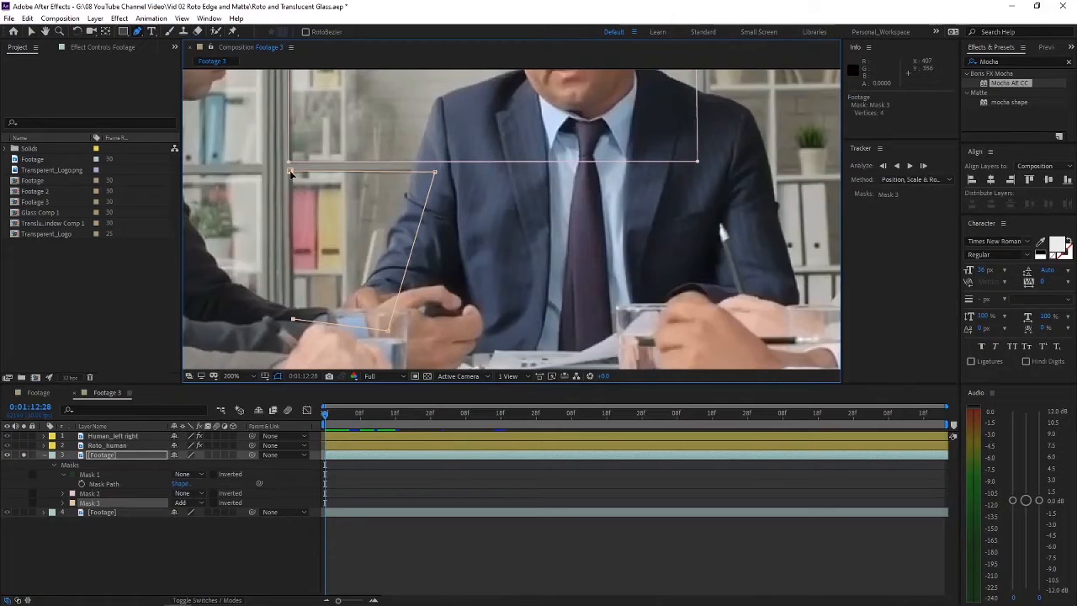
{"action": "left_click", "coordinate": [190, 503]}
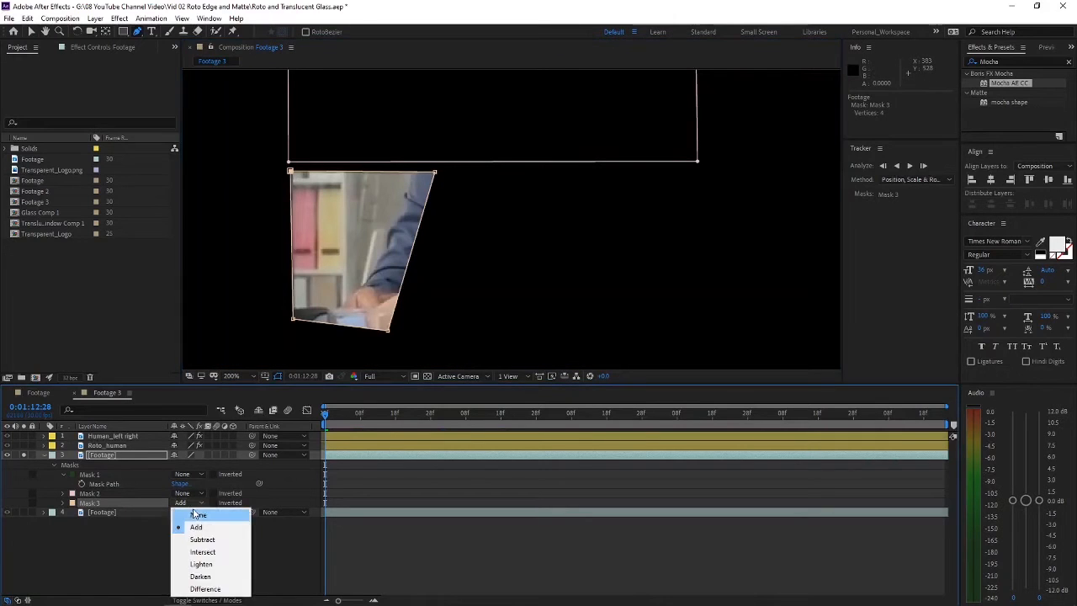
{"action": "left_click", "coordinate": [196, 512]}
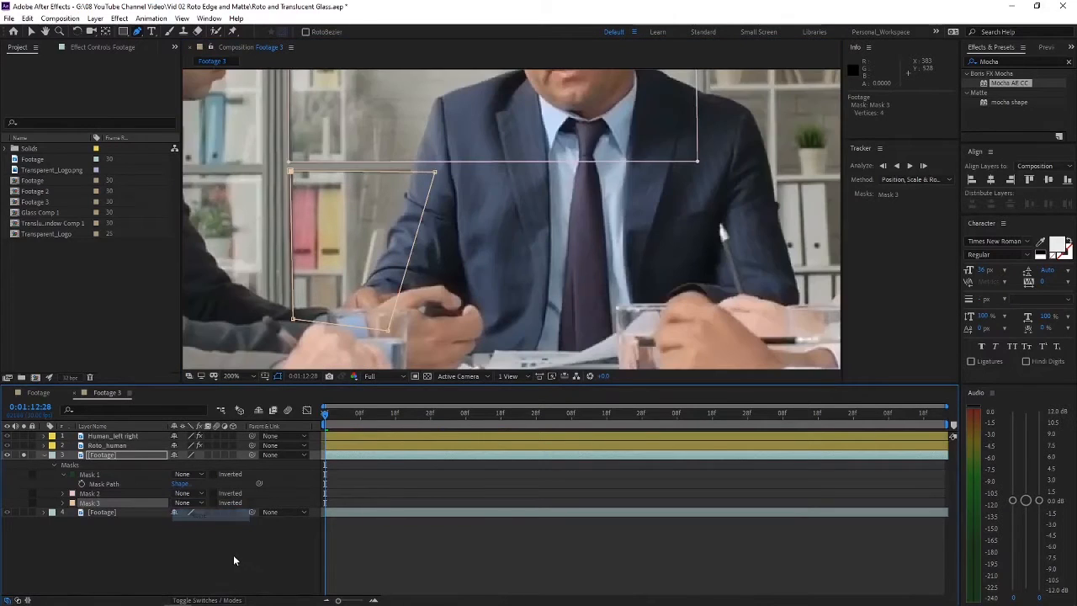
Step: Collapse Mask 1's properties and preview the footage to check how the window panes move against the three masks
{"action": "left_click", "coordinate": [106, 456]}
{"action": "left_click", "coordinate": [64, 475]}
{"action": "left_click_drag", "start_coordinate": [346, 414], "coordinate": [307, 409]}
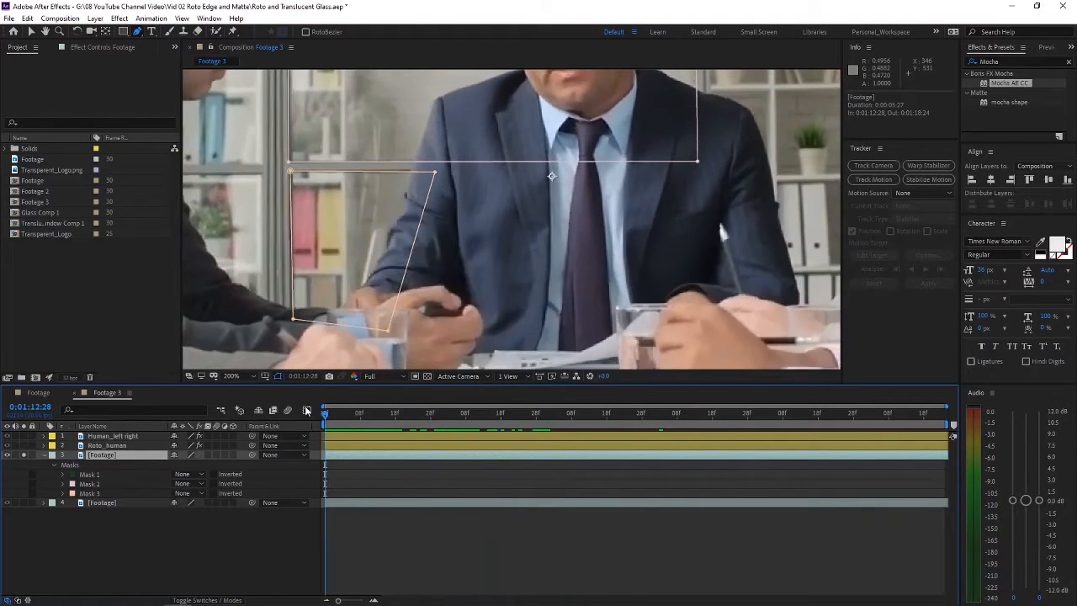
{"action": "key", "text": "space"}
{"action": "left_click", "coordinate": [167, 550]}
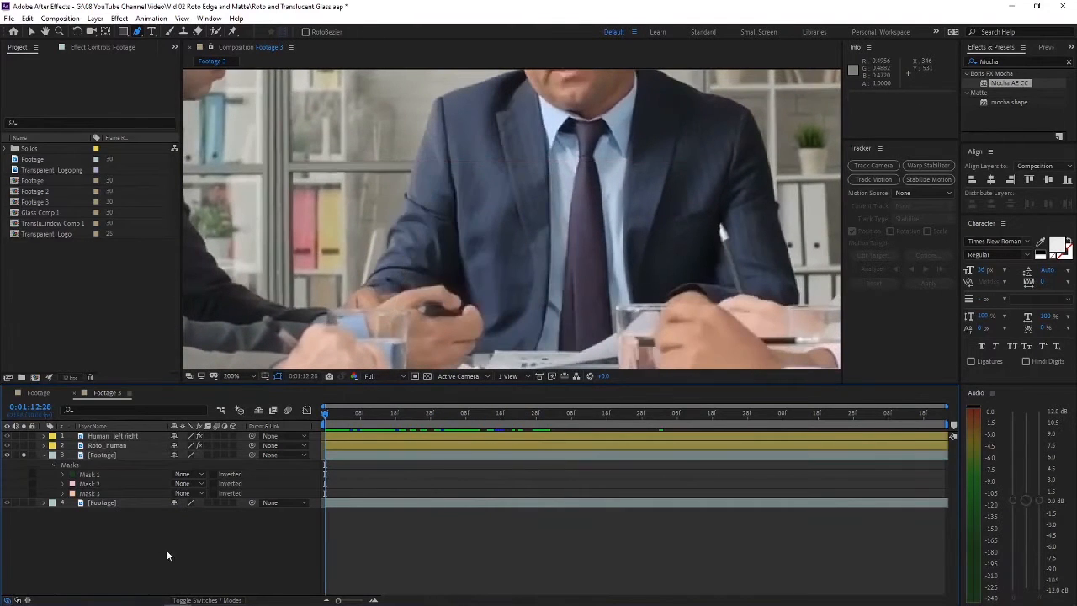
Step: Reveal the mask paths and add a Mask Path keyframe to Masks 1, 2 and 3 at 0:01:12:28
{"action": "left_click", "coordinate": [96, 475]}
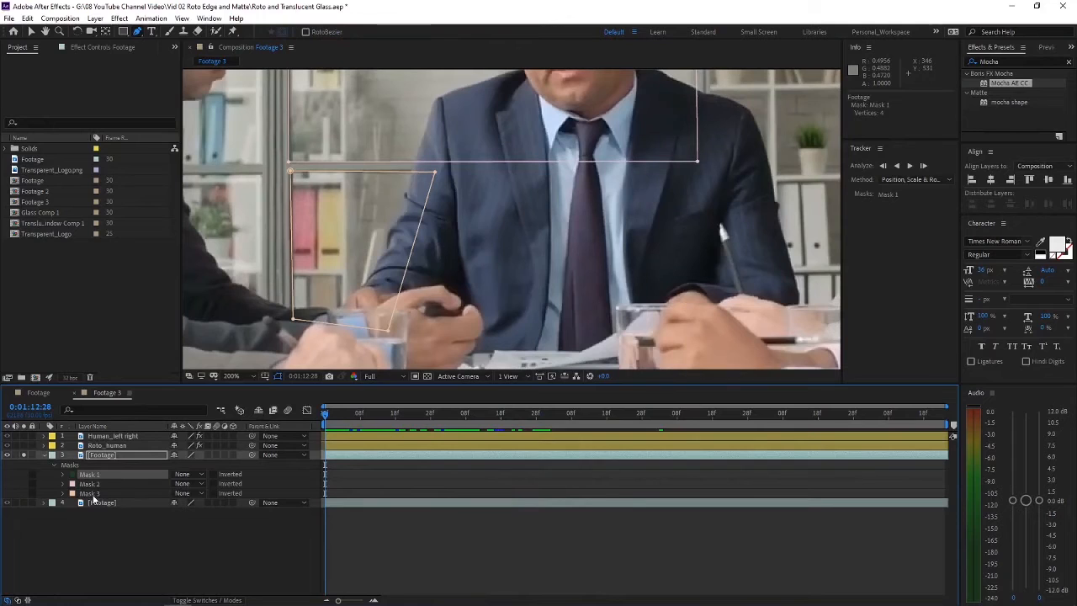
{"action": "key", "text": "m"}
{"action": "key", "text": "m"}
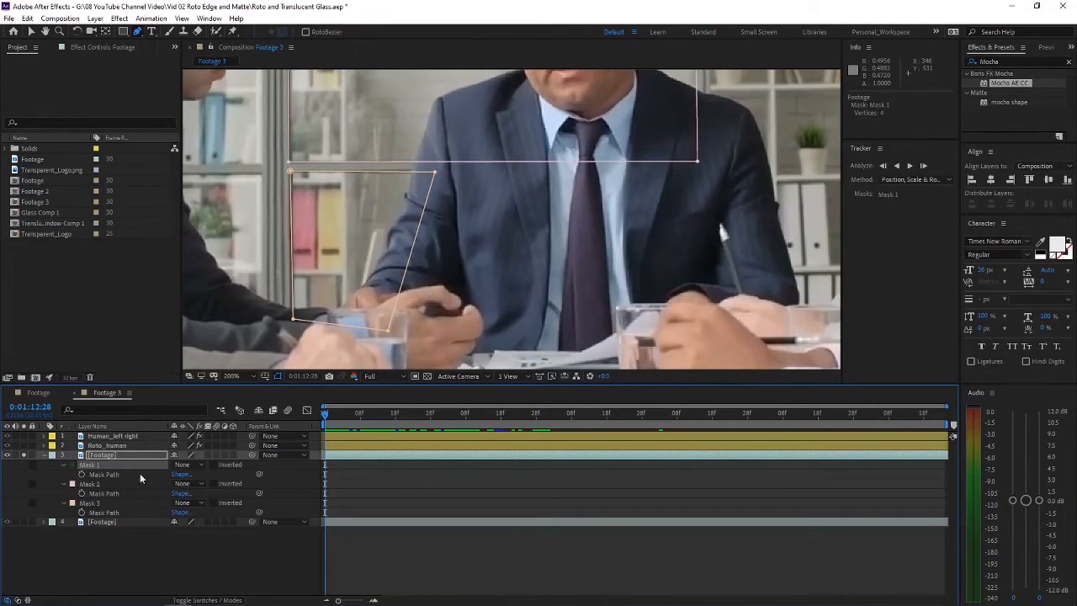
{"action": "left_click", "coordinate": [82, 475]}
{"action": "left_click", "coordinate": [82, 493]}
{"action": "left_click", "coordinate": [81, 513]}
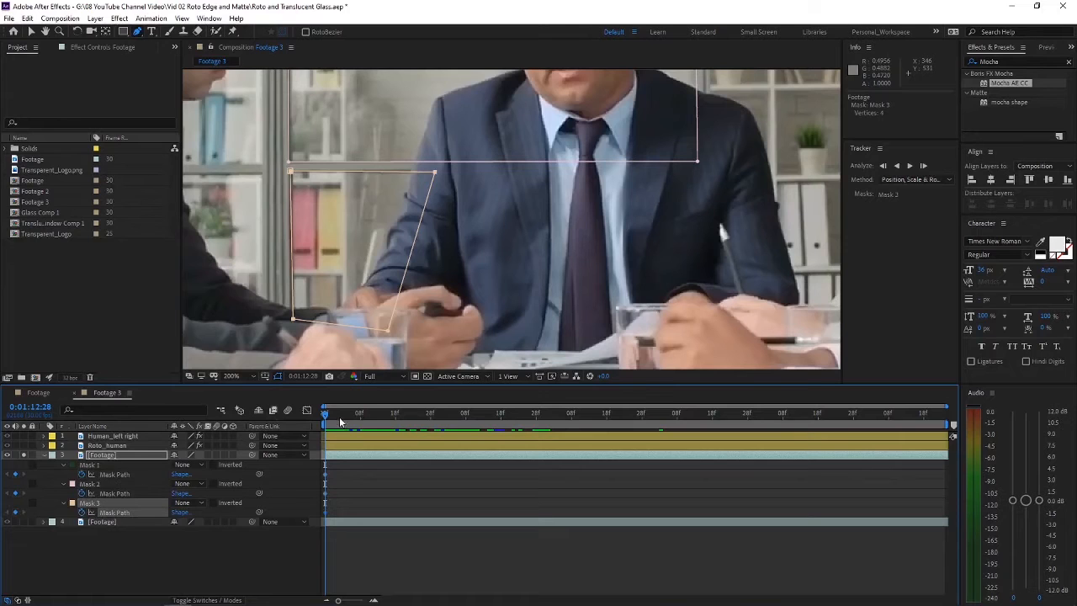
Step: Move the current time to 0:01:13:28, end the work area there, and select the masked Footage layer
{"action": "left_click_drag", "start_coordinate": [327, 416], "coordinate": [432, 418]}
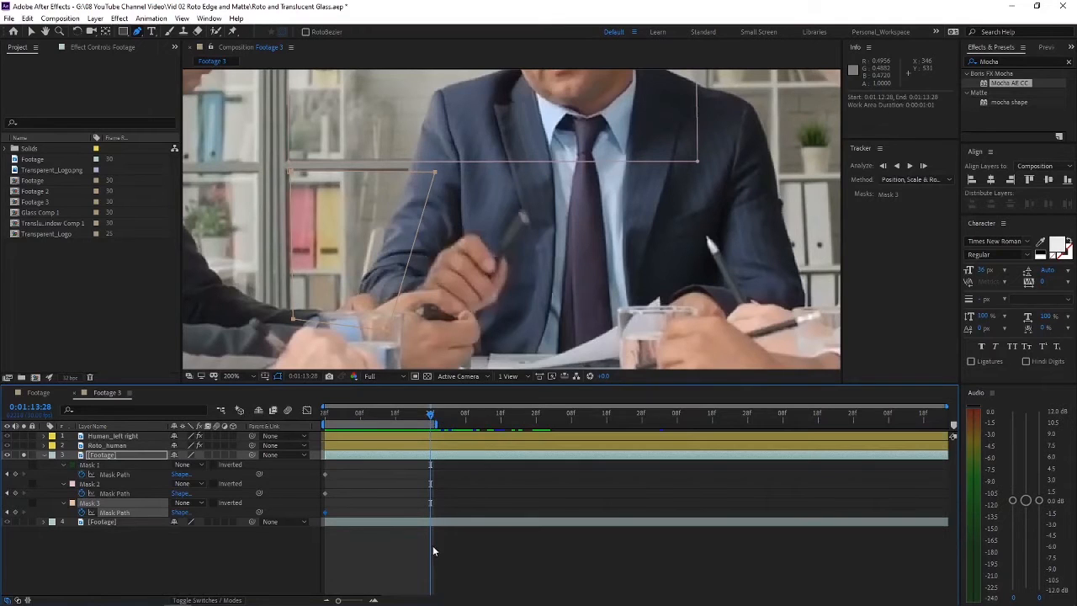
{"action": "left_click", "coordinate": [204, 551]}
{"action": "left_click", "coordinate": [94, 455]}
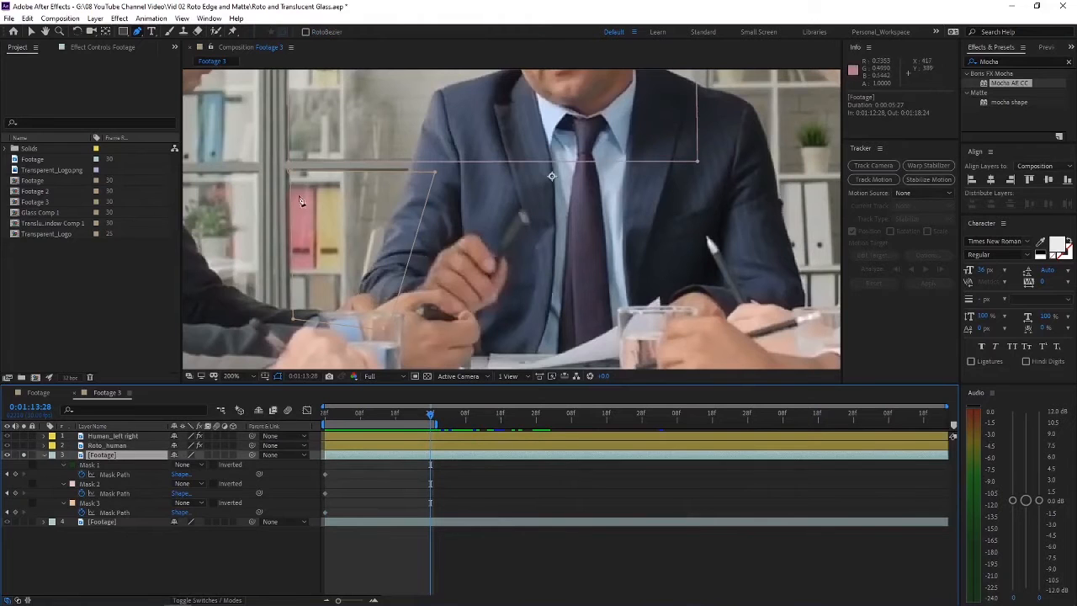
Step: Keyframe Mask 3 at 0:01:13:28 by refitting its corners to the edges of the lower window pane
{"action": "scroll", "coordinate": [314, 178], "scroll_direction": "up", "scroll_amount": 1}
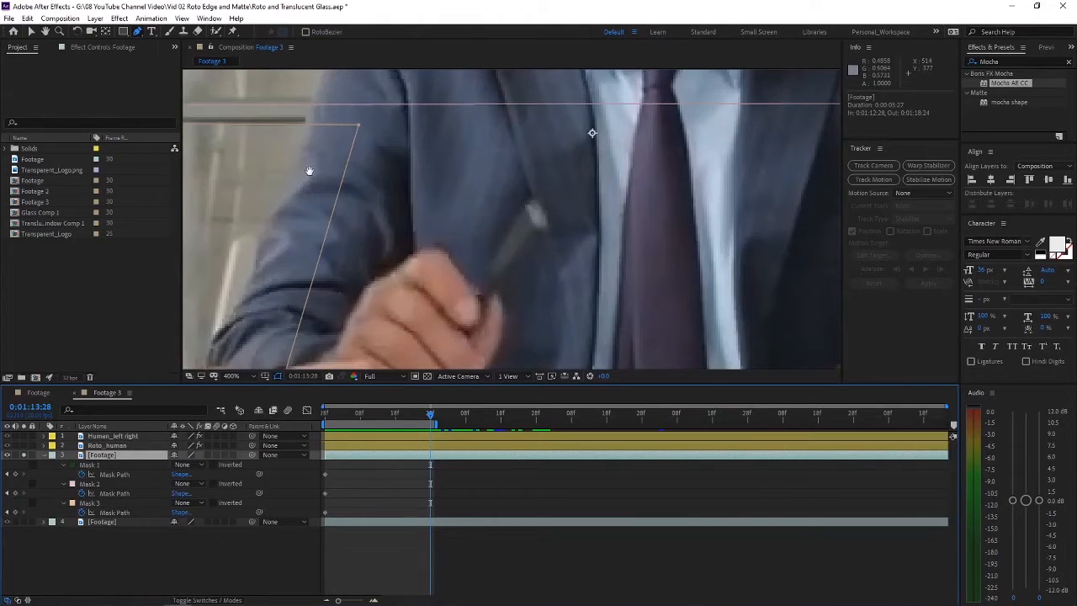
{"action": "left_click_drag", "start_coordinate": [309, 171], "coordinate": [692, 206]}
{"action": "left_click", "coordinate": [444, 158]}
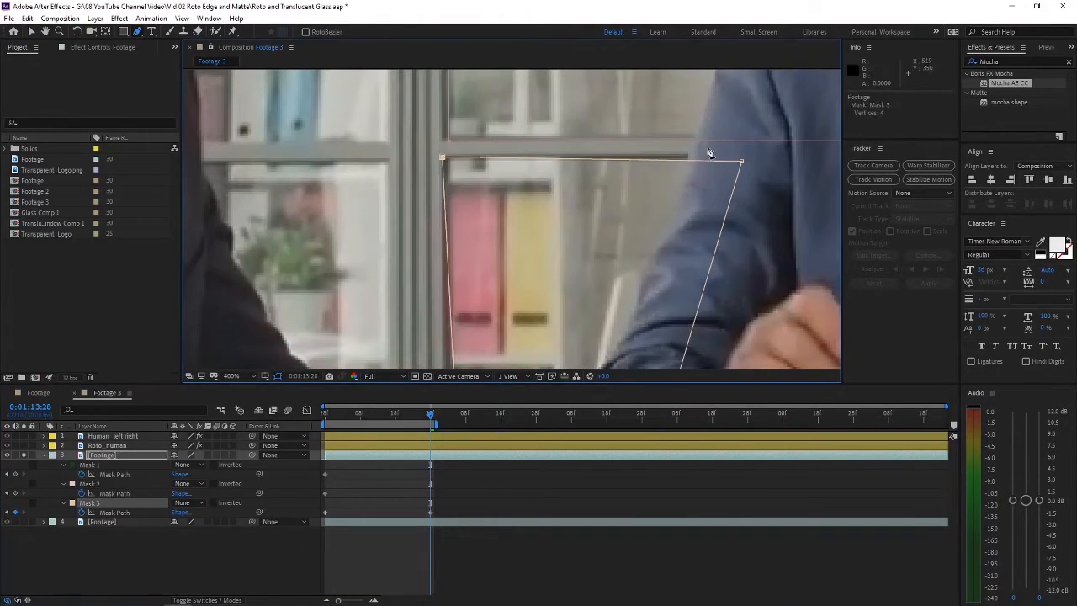
{"action": "left_click_drag", "start_coordinate": [519, 301], "coordinate": [536, 186]}
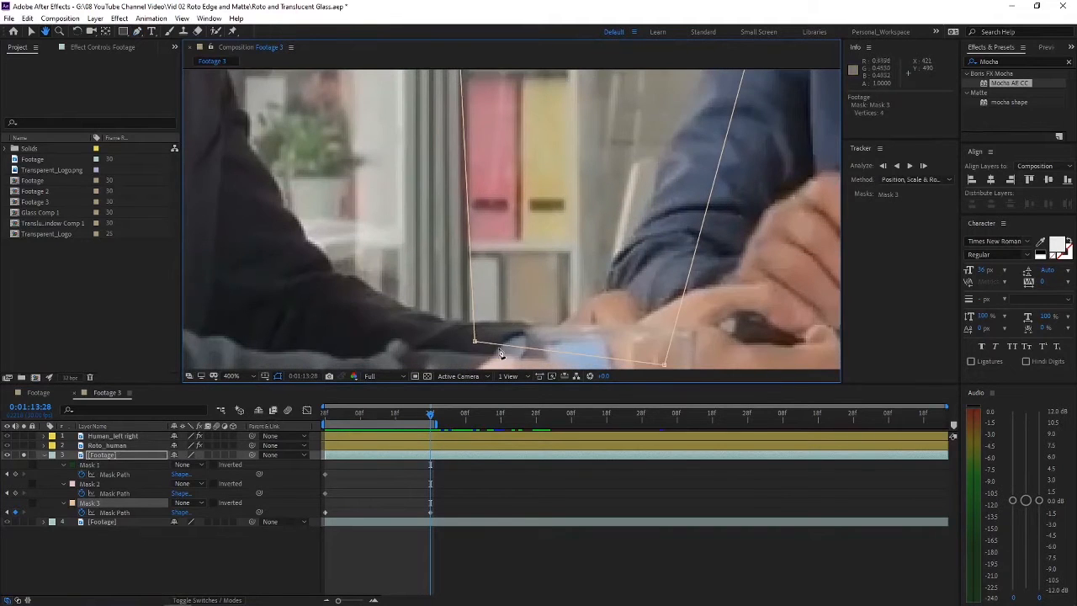
{"action": "left_click_drag", "start_coordinate": [475, 341], "coordinate": [462, 341]}
Step: Keyframe Mask 2 at 0:01:13:28 by nudging its corners to match the shifted middle window pane
{"action": "left_click_drag", "start_coordinate": [653, 88], "coordinate": [613, 214]}
{"action": "left_click_drag", "start_coordinate": [704, 195], "coordinate": [708, 193]}
{"action": "left_click_drag", "start_coordinate": [673, 169], "coordinate": [594, 281]}
{"action": "left_click_drag", "start_coordinate": [343, 291], "coordinate": [342, 290]}
{"action": "left_click_drag", "start_coordinate": [404, 101], "coordinate": [434, 547]}
{"action": "left_click_drag", "start_coordinate": [295, 253], "coordinate": [203, 241]}
{"action": "left_click_drag", "start_coordinate": [511, 204], "coordinate": [510, 202]}
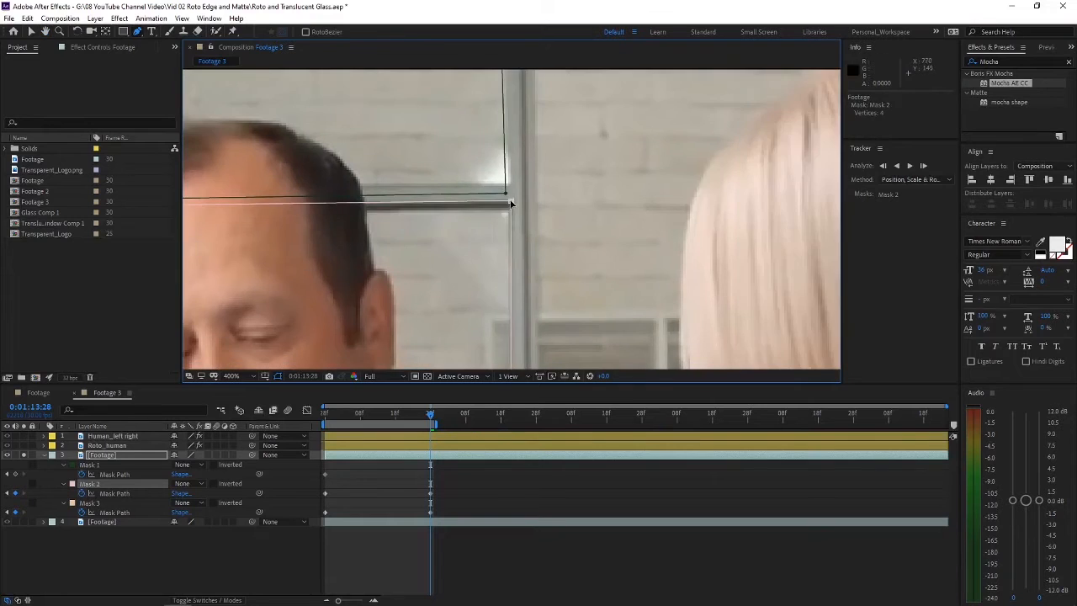
Step: Keyframe Mask 1 at 0:01:13:28 by realigning its points with the frame of the upper window pane
{"action": "left_click_drag", "start_coordinate": [505, 329], "coordinate": [505, 135]}
{"action": "scroll", "coordinate": [385, 228], "scroll_direction": "down", "scroll_amount": 1}
{"action": "left_click_drag", "start_coordinate": [384, 228], "coordinate": [384, 337]}
{"action": "scroll", "coordinate": [370, 258], "scroll_direction": "up", "scroll_amount": 2}
{"action": "left_click_drag", "start_coordinate": [367, 258], "coordinate": [363, 233]}
{"action": "left_click_drag", "start_coordinate": [376, 198], "coordinate": [355, 349]}
{"action": "scroll", "coordinate": [355, 349], "scroll_direction": "down", "scroll_amount": 2}
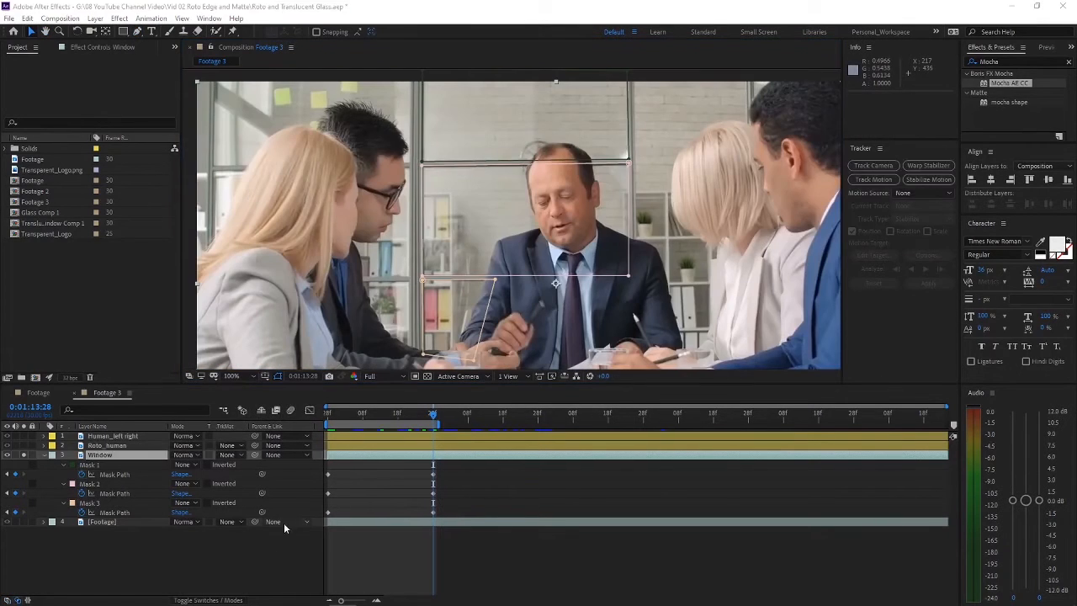
Step: Rename the masked Footage layer as Window and select it to check its mask outlines
{"action": "left_click", "coordinate": [268, 558]}
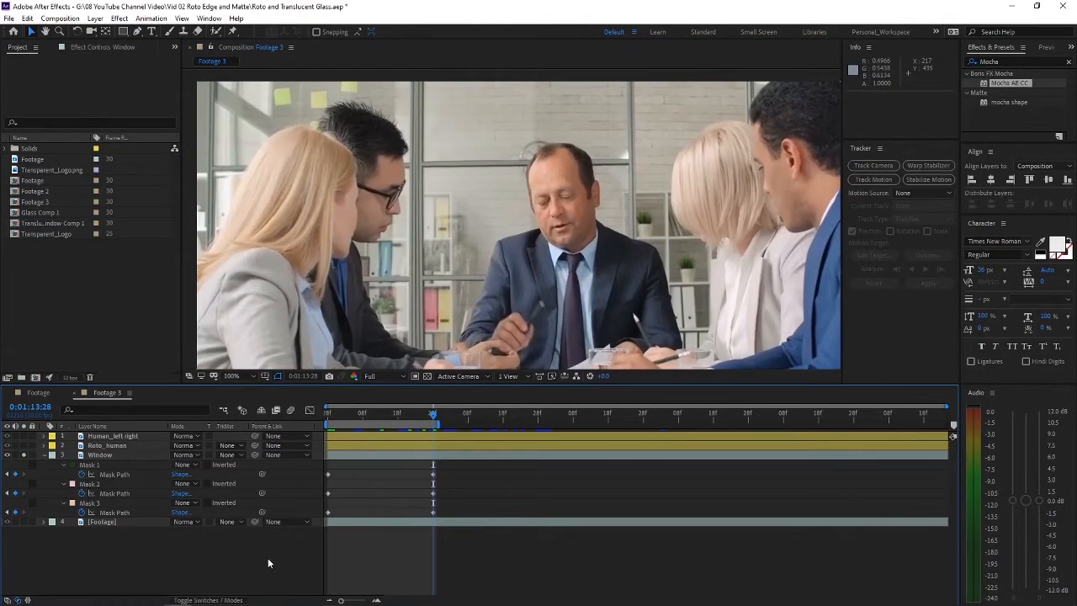
{"action": "left_click", "coordinate": [112, 452]}
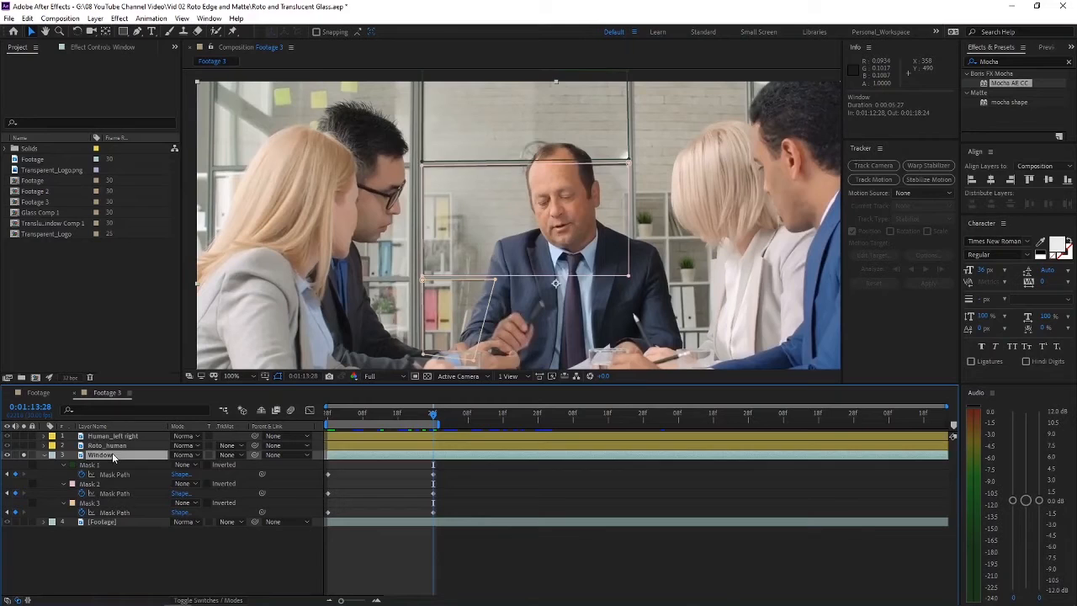
Step: Find the Fast Box Blur effect and apply it to the Window layer
{"action": "left_click", "coordinate": [168, 556]}
{"action": "left_click", "coordinate": [1009, 91]}
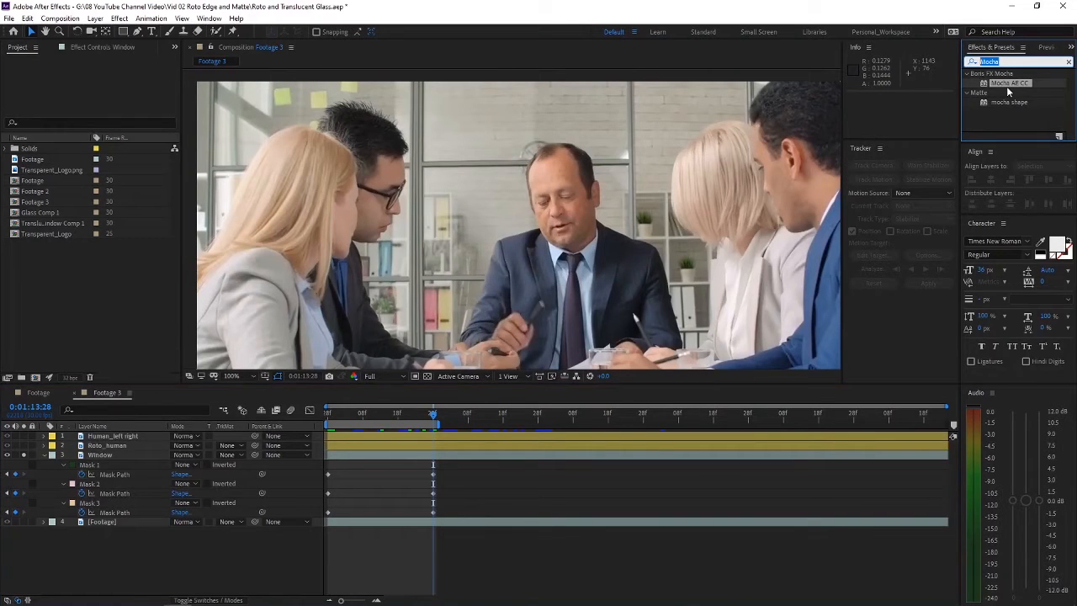
{"action": "type", "text": "box blur"}
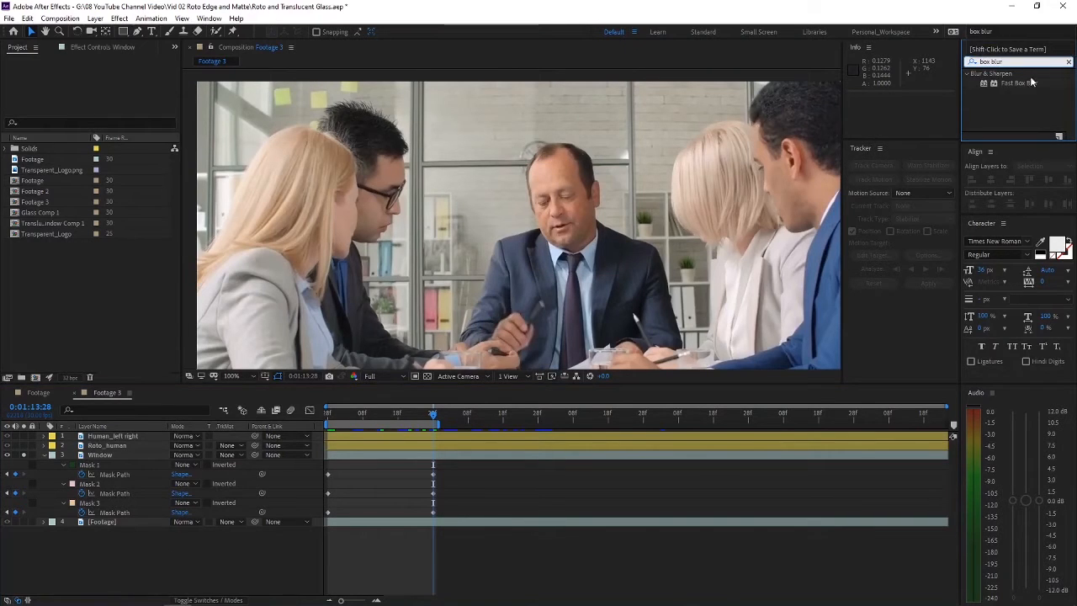
{"action": "left_click_drag", "start_coordinate": [1019, 83], "coordinate": [99, 455]}
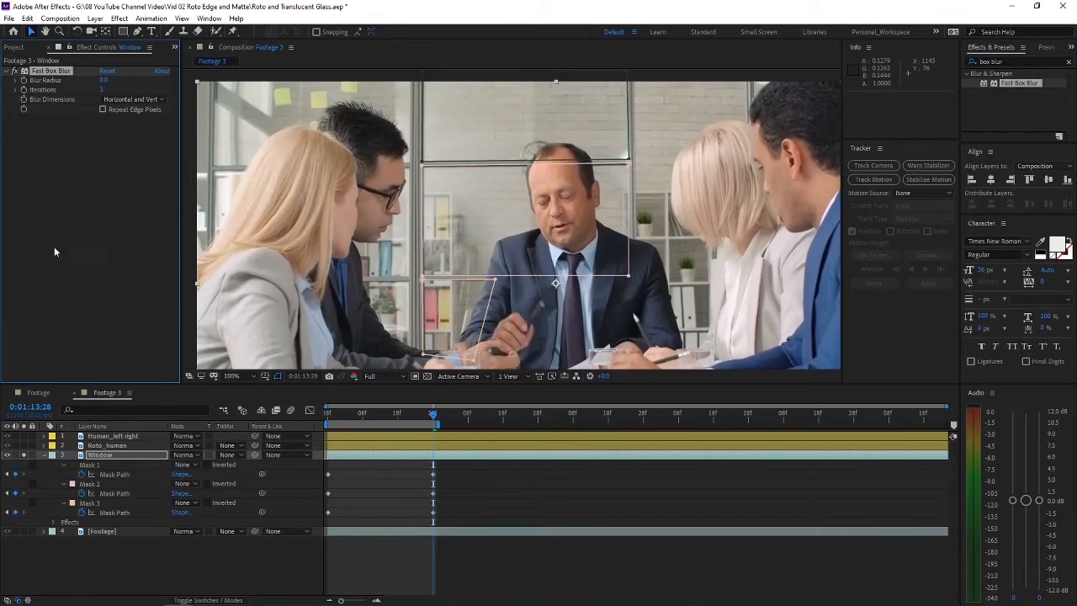
Step: Set the Fast Box Blur's Blur Radius to 8 and enable Repeat Edge Pixels
{"action": "left_click", "coordinate": [104, 80]}
{"action": "type", "text": "8"}
{"action": "key", "text": "Return"}
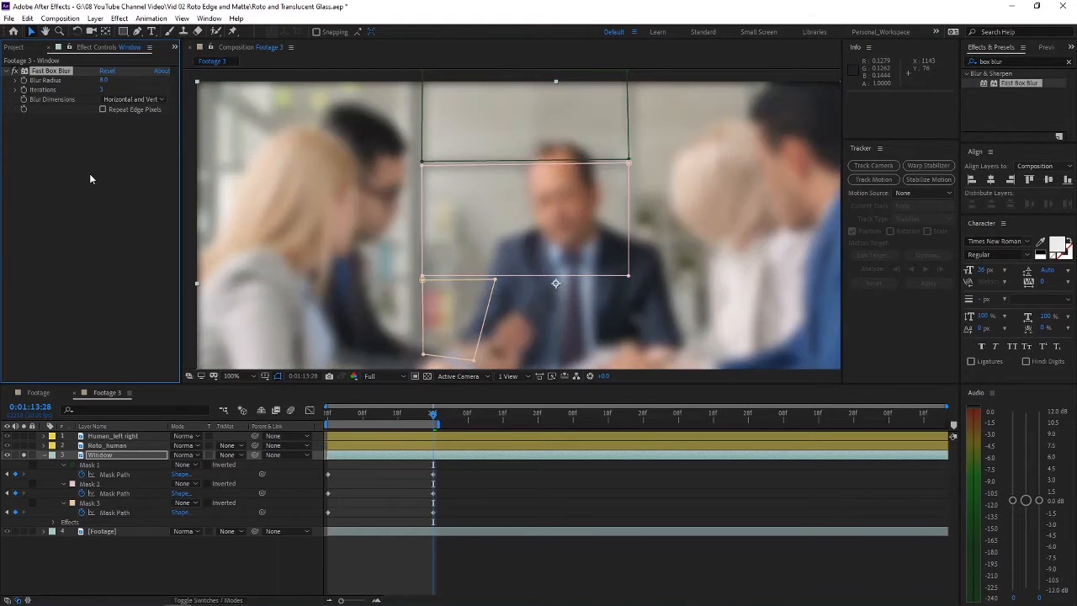
{"action": "left_click", "coordinate": [103, 110]}
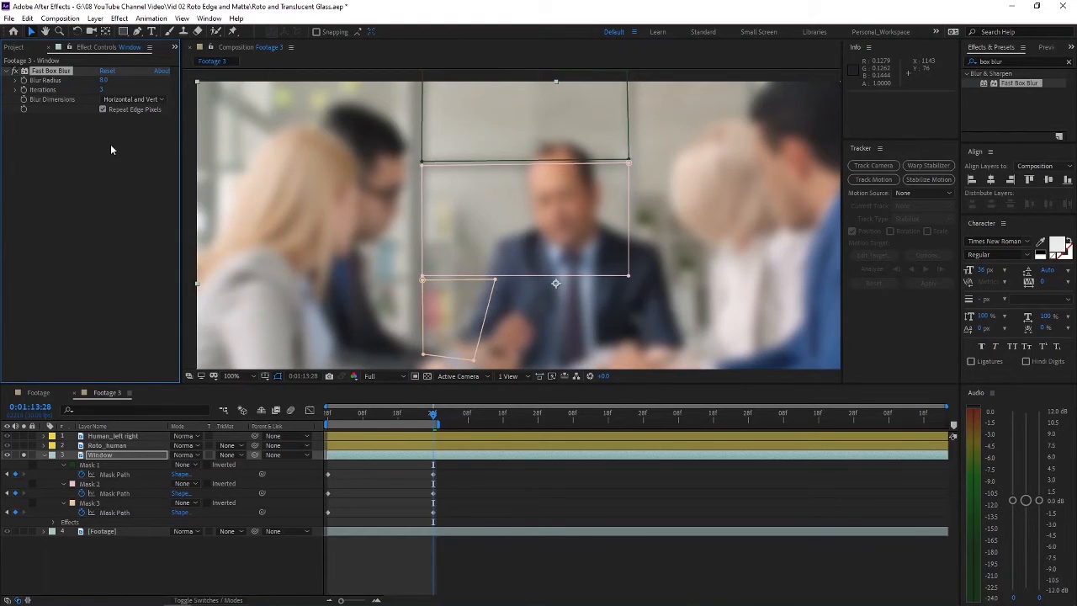
Step: Set Mask 1, Mask 2 and Mask 3 of the Window layer to Add mode together
{"action": "left_click", "coordinate": [84, 466]}
{"action": "left_click", "coordinate": [88, 503], "text": "shift"}
{"action": "left_click", "coordinate": [192, 465]}
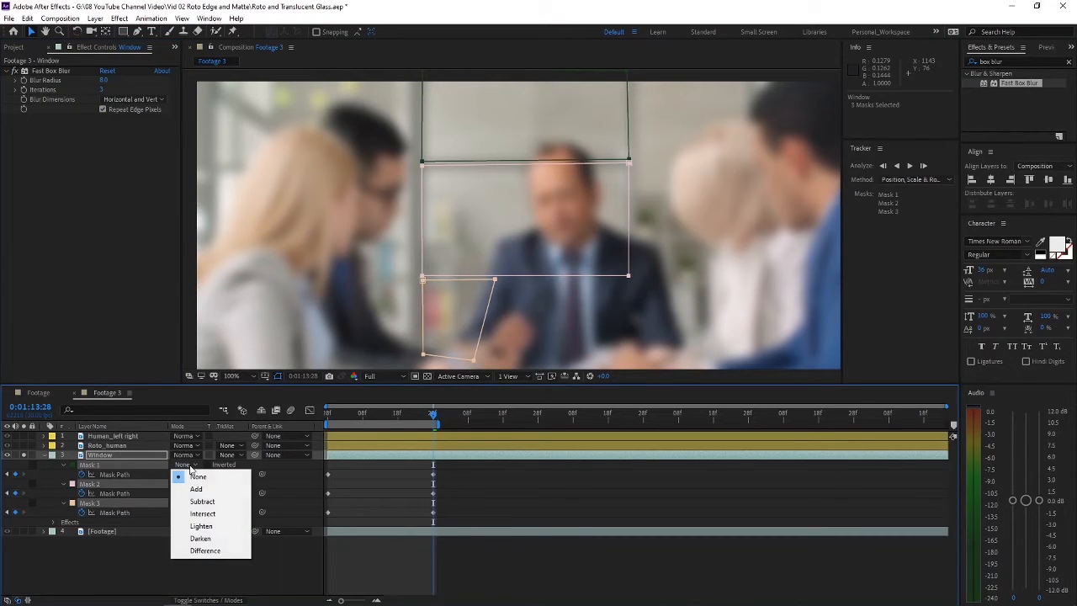
{"action": "left_click", "coordinate": [203, 490]}
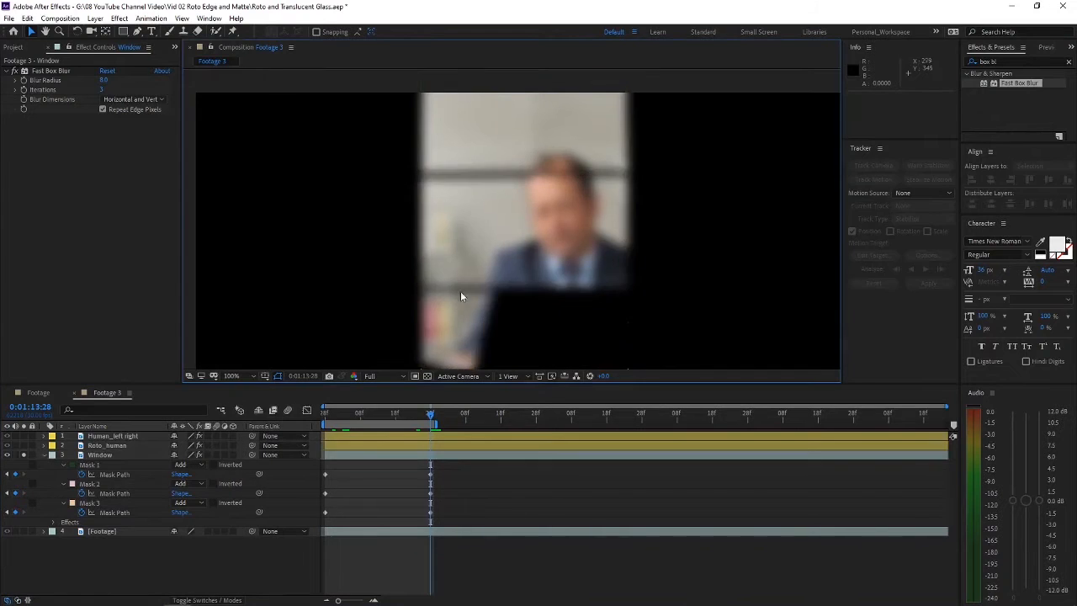
Step: Compare the masked panes with and without Fast Box Blur and examine how the blur treats the mask edges
{"action": "scroll", "coordinate": [542, 304], "scroll_direction": "up", "scroll_amount": 1}
{"action": "scroll", "coordinate": [472, 187], "scroll_direction": "down", "scroll_amount": 1}
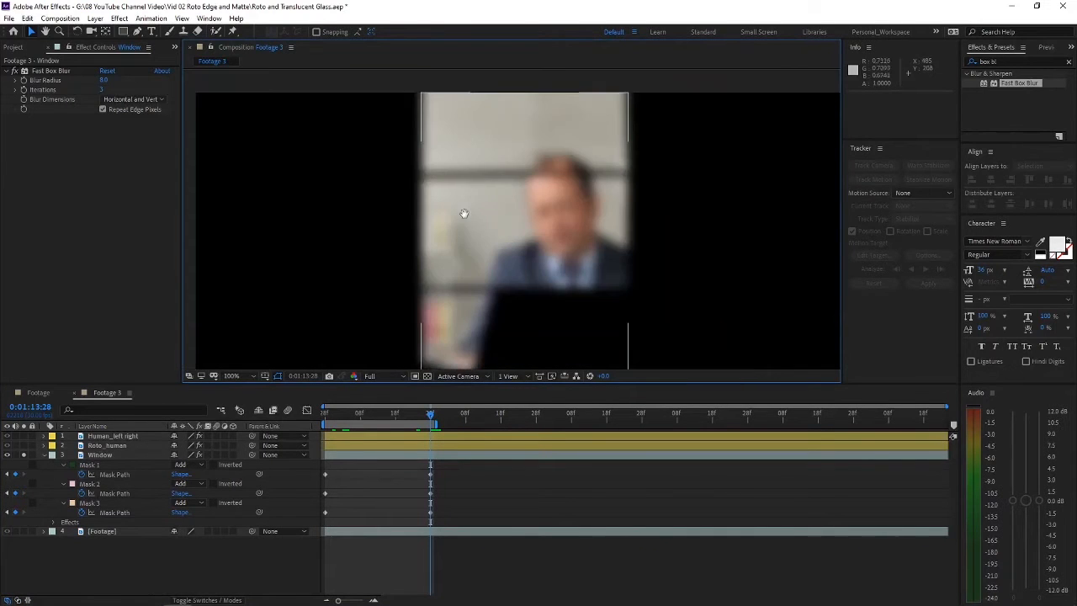
{"action": "left_click", "coordinate": [37, 71]}
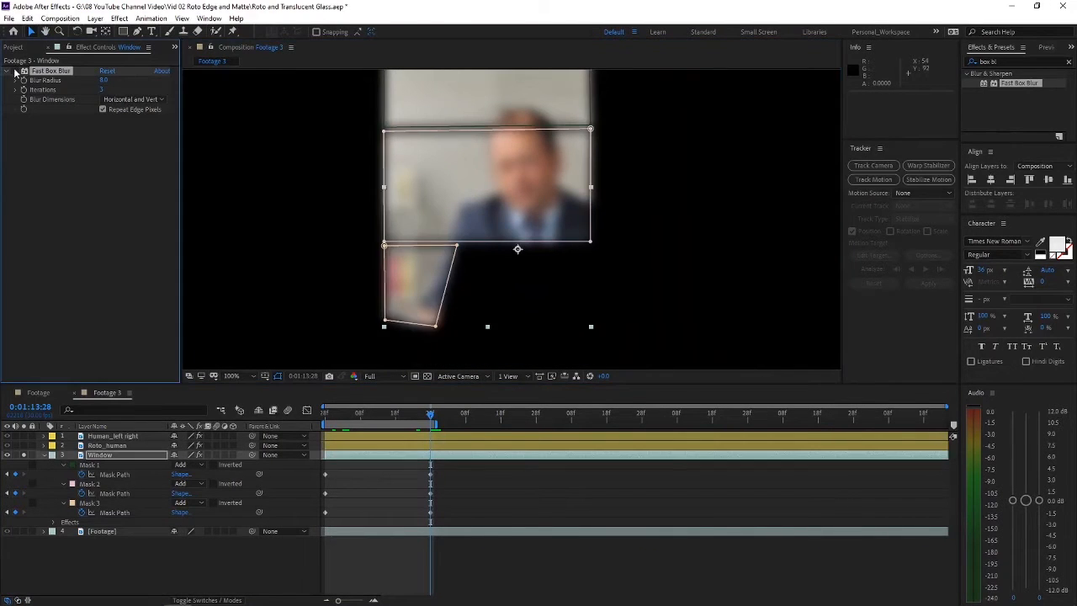
{"action": "left_click", "coordinate": [14, 72]}
{"action": "left_click", "coordinate": [14, 72]}
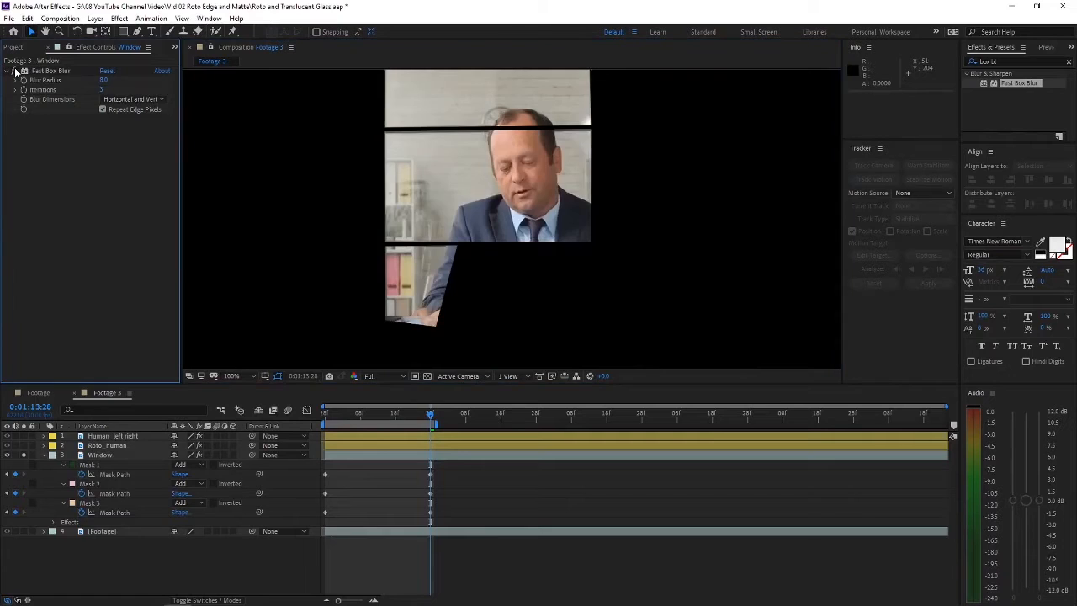
{"action": "scroll", "coordinate": [425, 275], "scroll_direction": "up", "scroll_amount": 1}
{"action": "left_click_drag", "start_coordinate": [426, 274], "coordinate": [479, 257]}
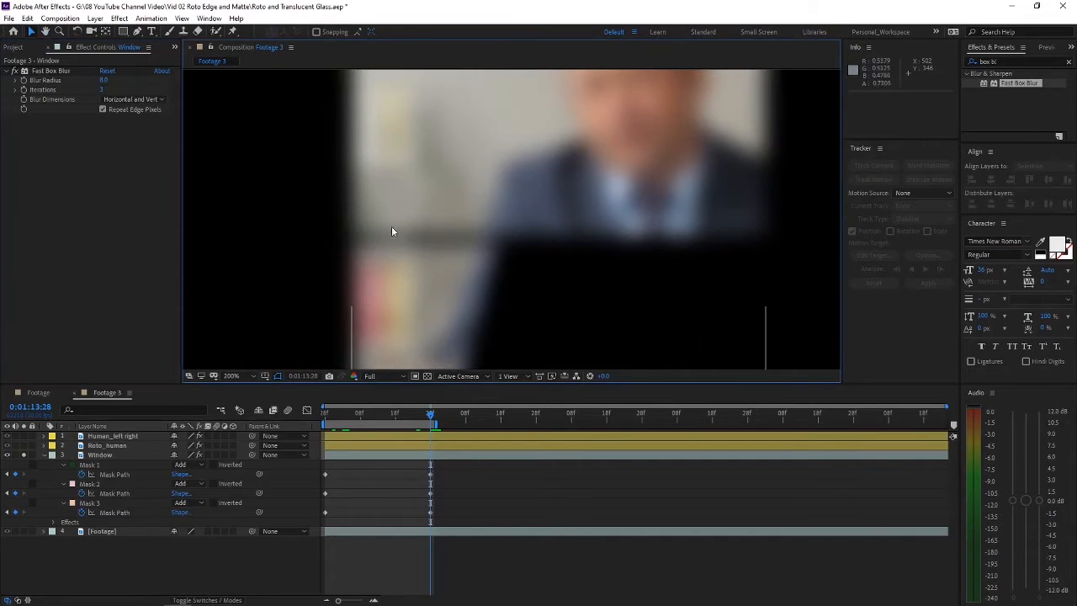
{"action": "left_click", "coordinate": [101, 454]}
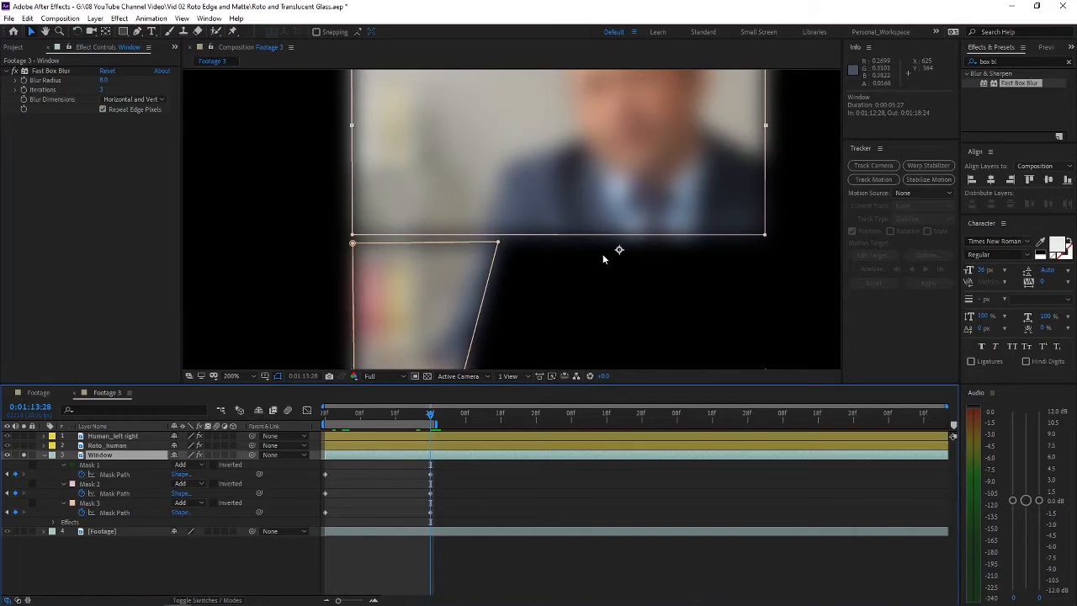
{"action": "scroll", "coordinate": [604, 261], "scroll_direction": "down", "scroll_amount": 1}
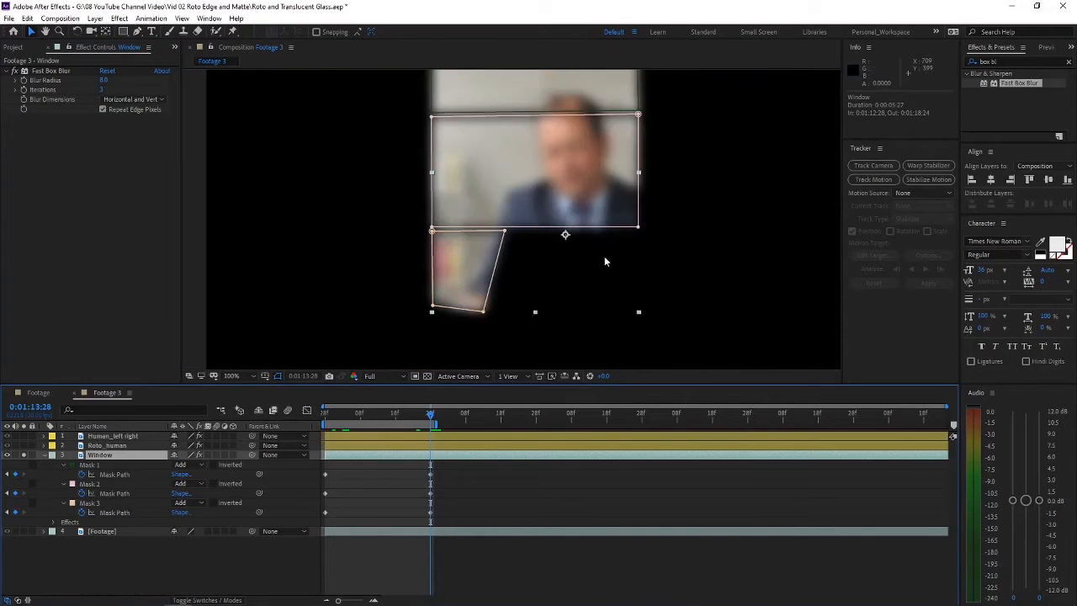
{"action": "left_click", "coordinate": [223, 548]}
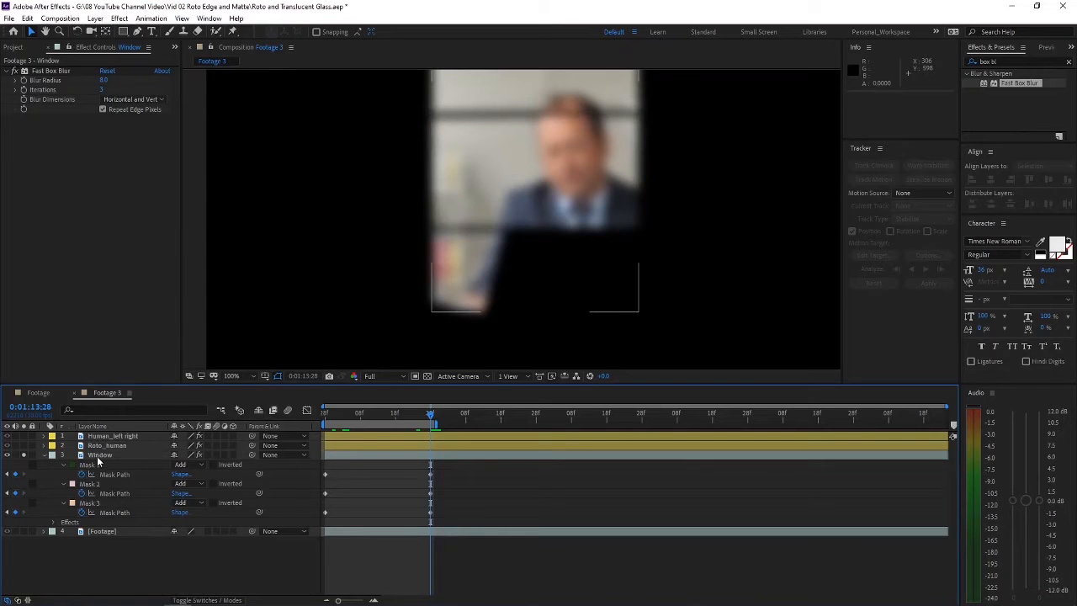
Step: Duplicate the Window layer and delete Fast Box Blur from the duplicate
{"action": "left_click", "coordinate": [97, 456]}
{"action": "key", "text": "ctrl+d"}
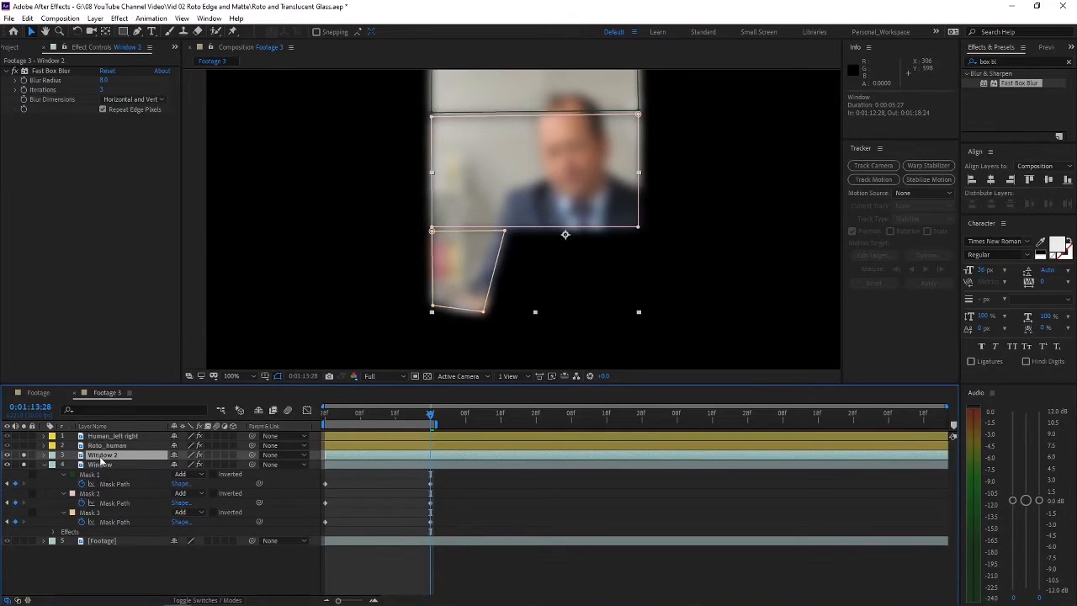
{"action": "left_click", "coordinate": [48, 71]}
{"action": "key", "text": "Delete"}
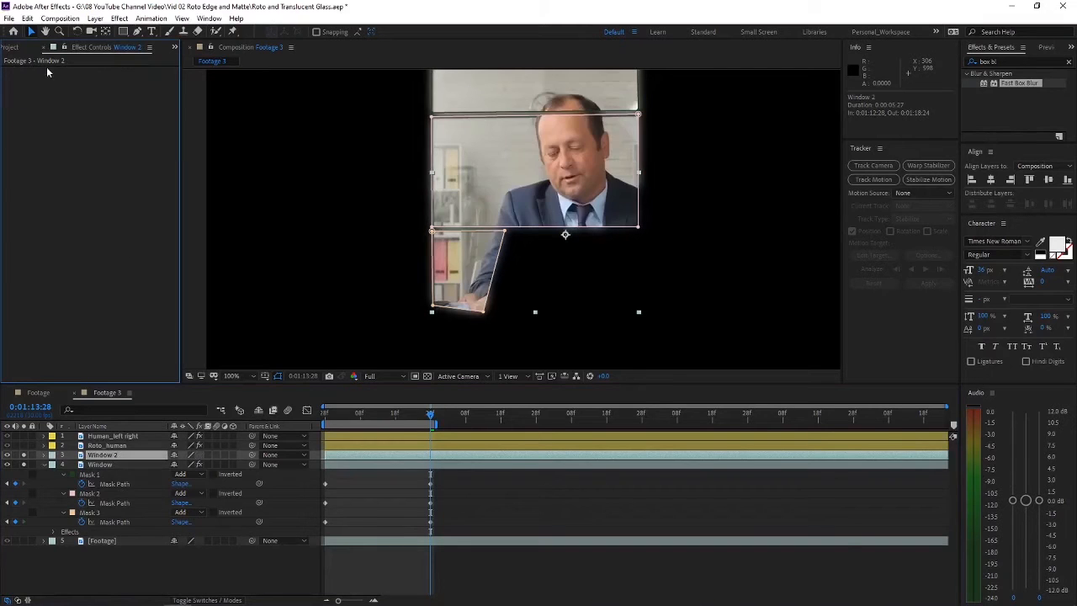
{"action": "left_click", "coordinate": [143, 569]}
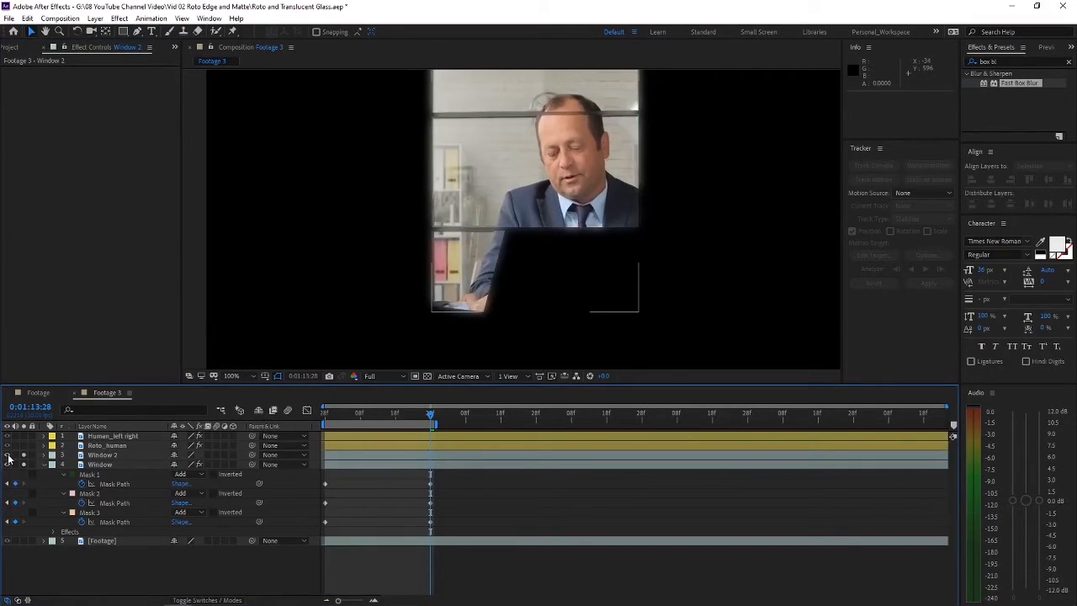
Step: Hide the Window 2 layer and set the Window layer's track matte to Alpha Matte "Window 2", checking the pane edges
{"action": "left_click", "coordinate": [7, 455]}
{"action": "left_click", "coordinate": [101, 455]}
{"action": "left_click", "coordinate": [102, 464]}
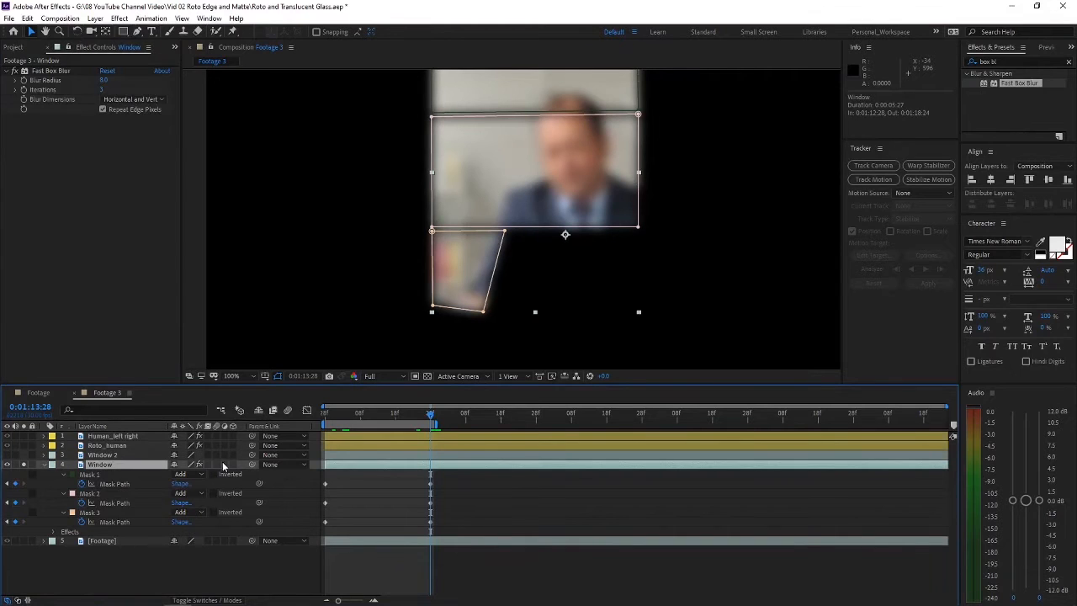
{"action": "key", "text": "F4"}
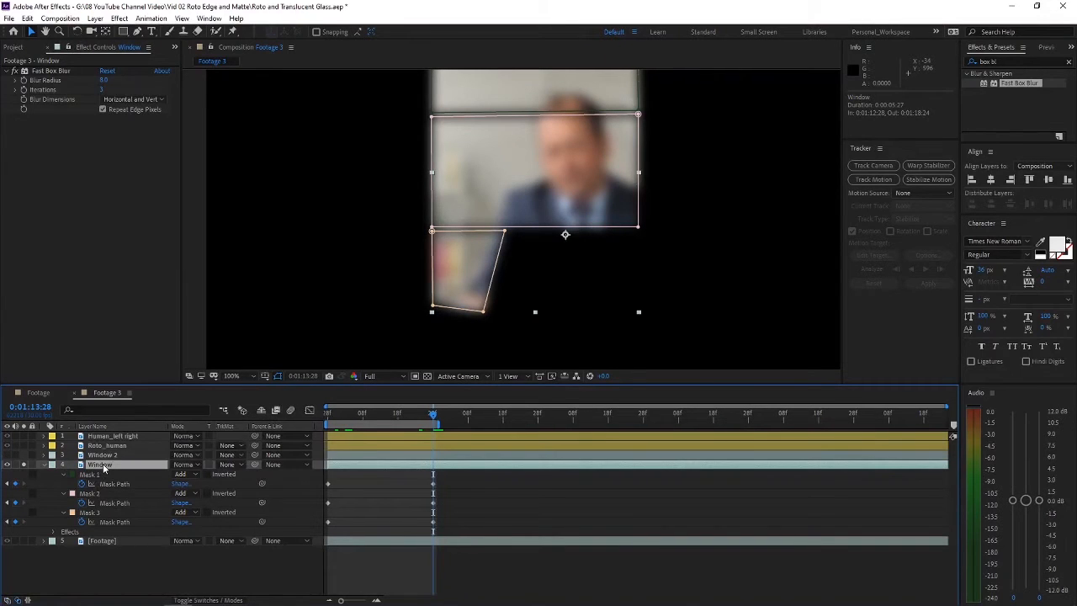
{"action": "left_click", "coordinate": [229, 465]}
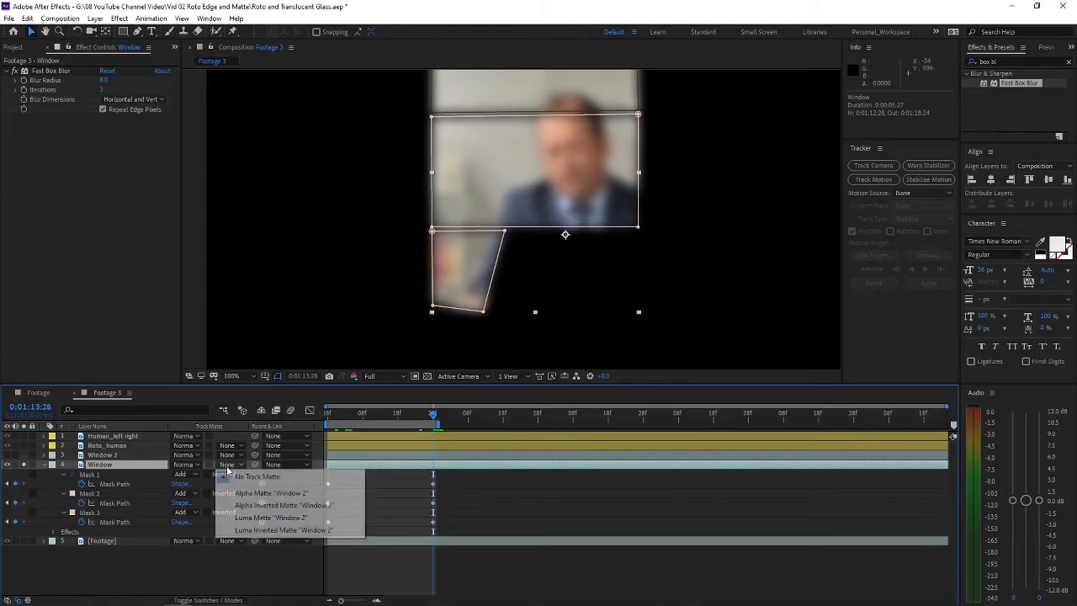
{"action": "left_click", "coordinate": [282, 494]}
{"action": "scroll", "coordinate": [513, 259], "scroll_direction": "up", "scroll_amount": 2}
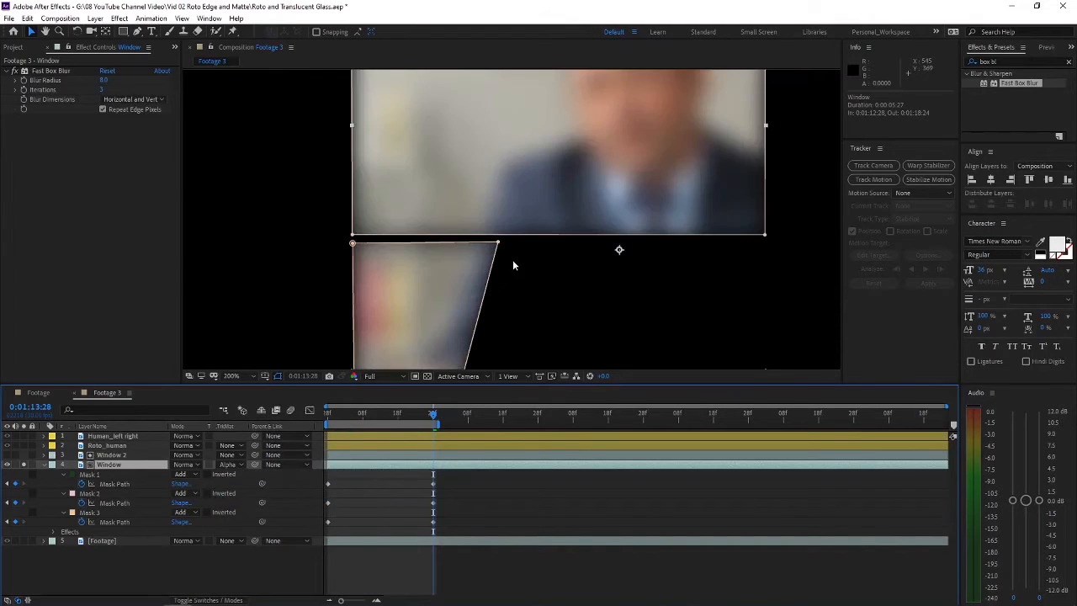
{"action": "left_click", "coordinate": [309, 251]}
{"action": "scroll", "coordinate": [431, 240], "scroll_direction": "up", "scroll_amount": 2}
{"action": "scroll", "coordinate": [425, 253], "scroll_direction": "down", "scroll_amount": 4}
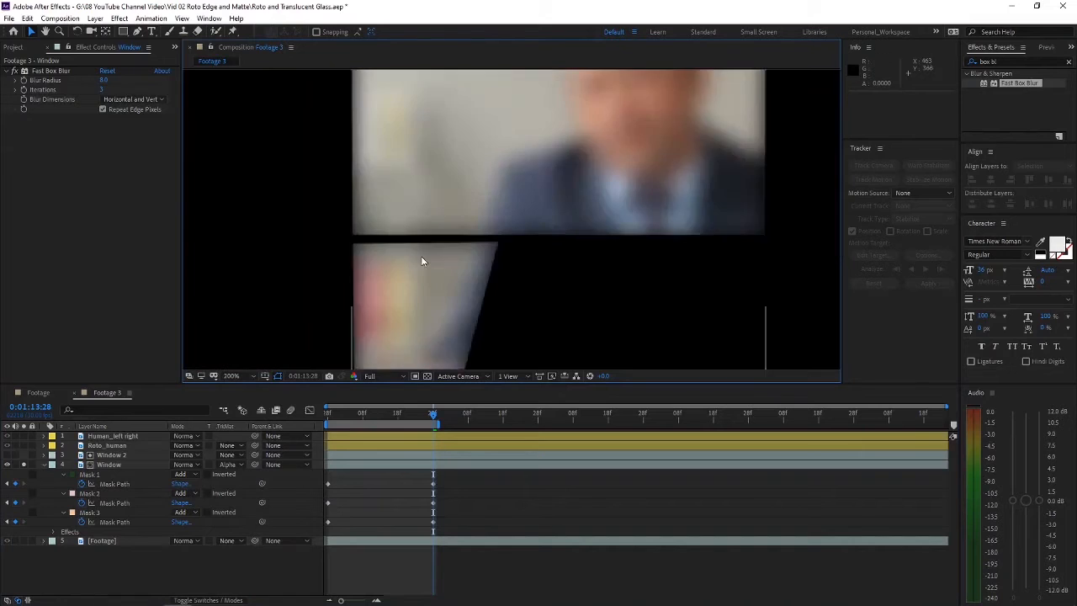
{"action": "scroll", "coordinate": [505, 202], "scroll_direction": "down", "scroll_amount": 2}
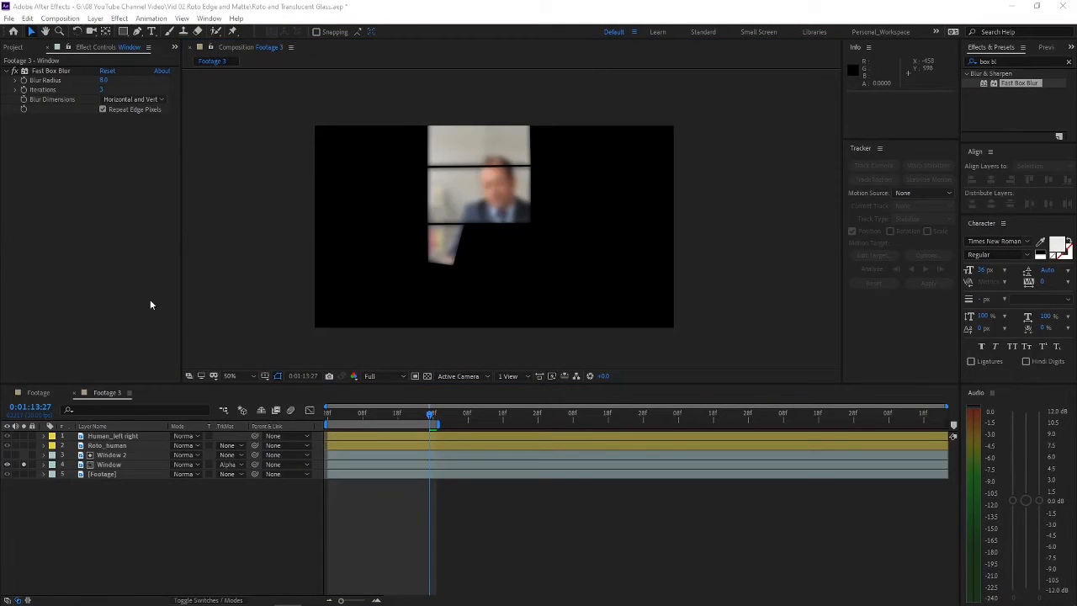
Step: Turn off solo on the Window layer and inspect the blurred panes behind the people in the full composite
{"action": "left_click", "coordinate": [24, 465]}
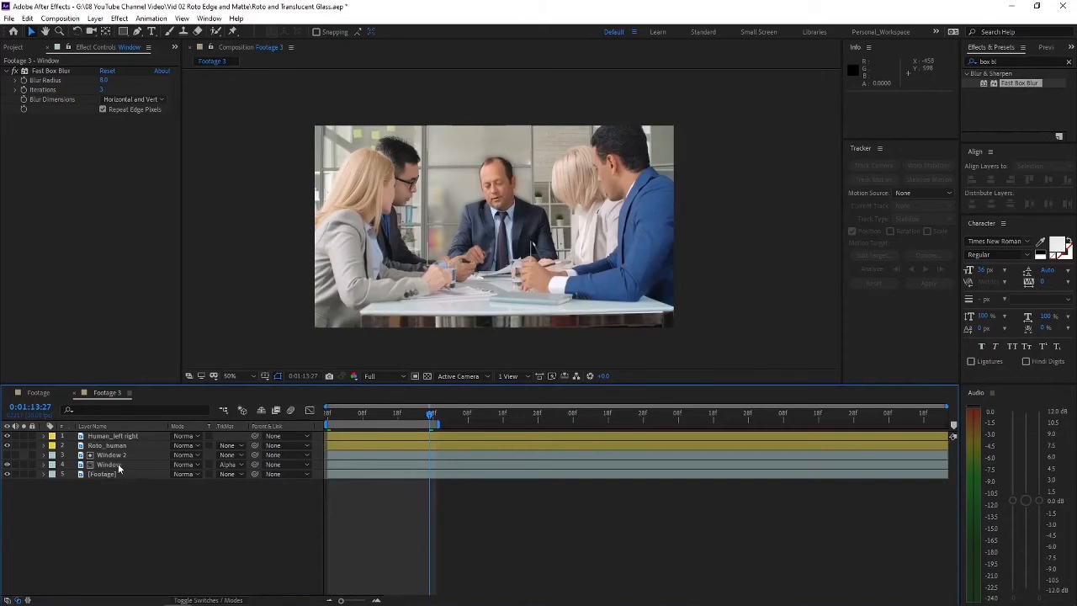
{"action": "scroll", "coordinate": [496, 226], "scroll_direction": "up", "scroll_amount": 1}
{"action": "left_click_drag", "start_coordinate": [469, 204], "coordinate": [513, 243]}
{"action": "left_click_drag", "start_coordinate": [507, 124], "coordinate": [475, 158]}
{"action": "scroll", "coordinate": [482, 162], "scroll_direction": "down", "scroll_amount": 1}
{"action": "scroll", "coordinate": [432, 183], "scroll_direction": "up", "scroll_amount": 1}
{"action": "scroll", "coordinate": [433, 183], "scroll_direction": "down", "scroll_amount": 1}
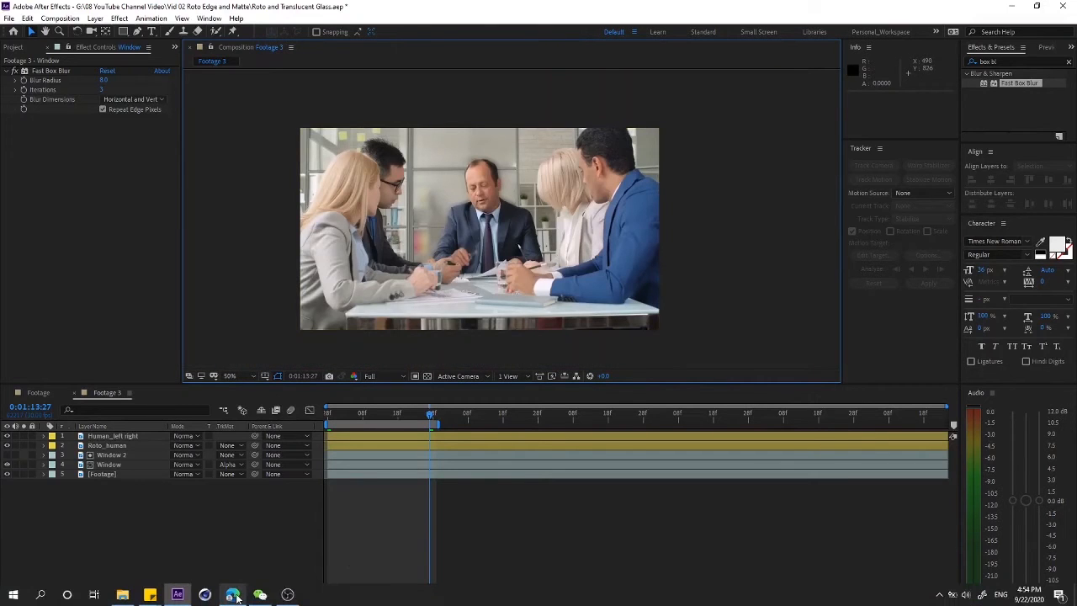
Step: Switch to the web browser and study the translucent glass reference images, including the FM Media and 8mm frosted glass results
{"action": "left_click", "coordinate": [232, 594]}
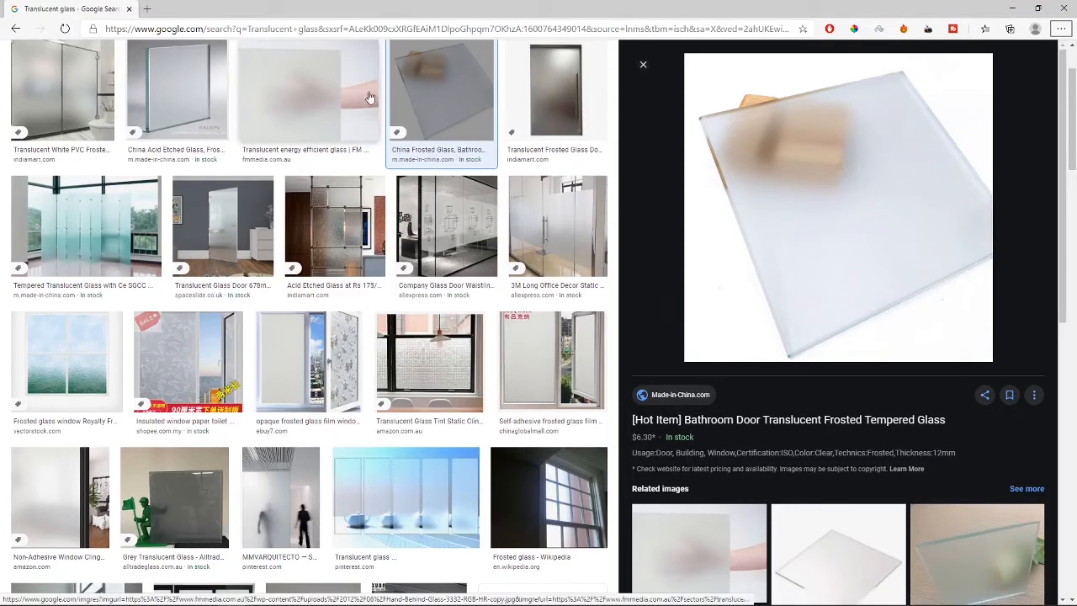
{"action": "left_click", "coordinate": [311, 100]}
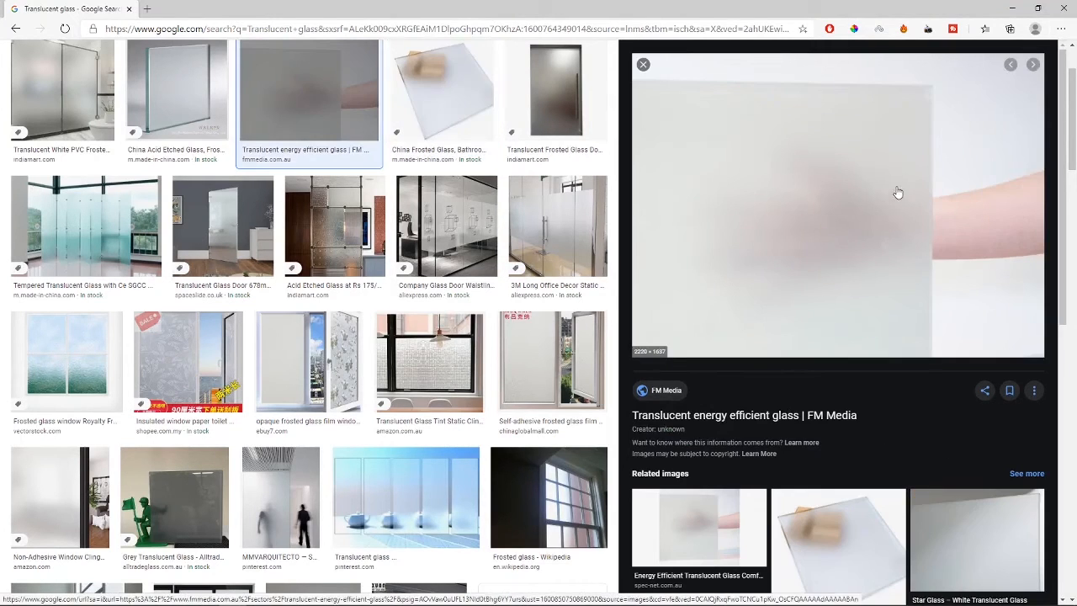
{"action": "scroll", "coordinate": [794, 269], "scroll_direction": "down", "scroll_amount": 4}
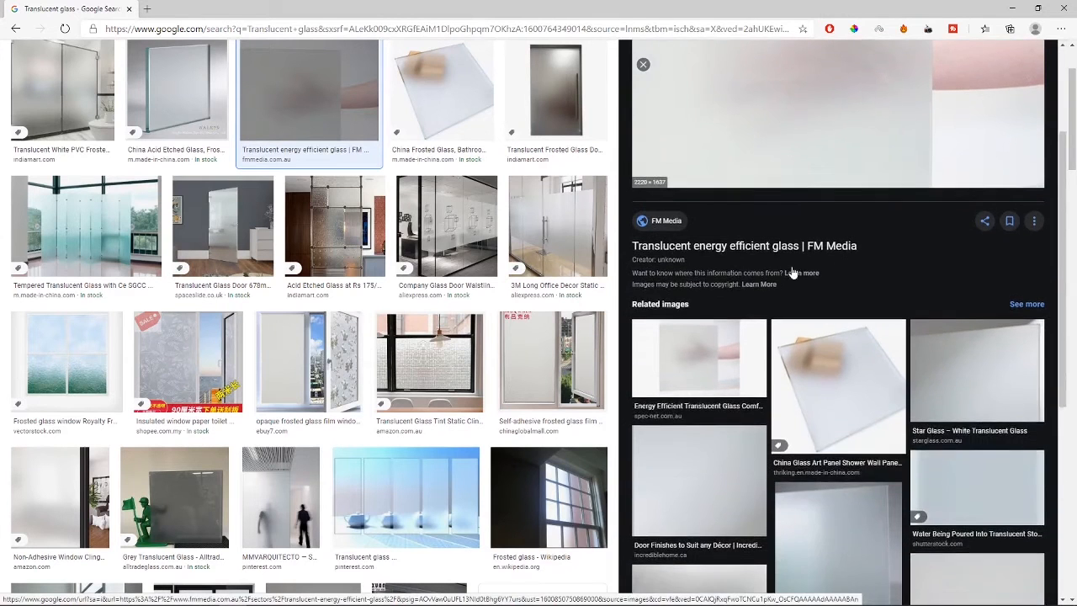
{"action": "scroll", "coordinate": [470, 318], "scroll_direction": "down", "scroll_amount": 1}
{"action": "scroll", "coordinate": [469, 318], "scroll_direction": "down", "scroll_amount": 2}
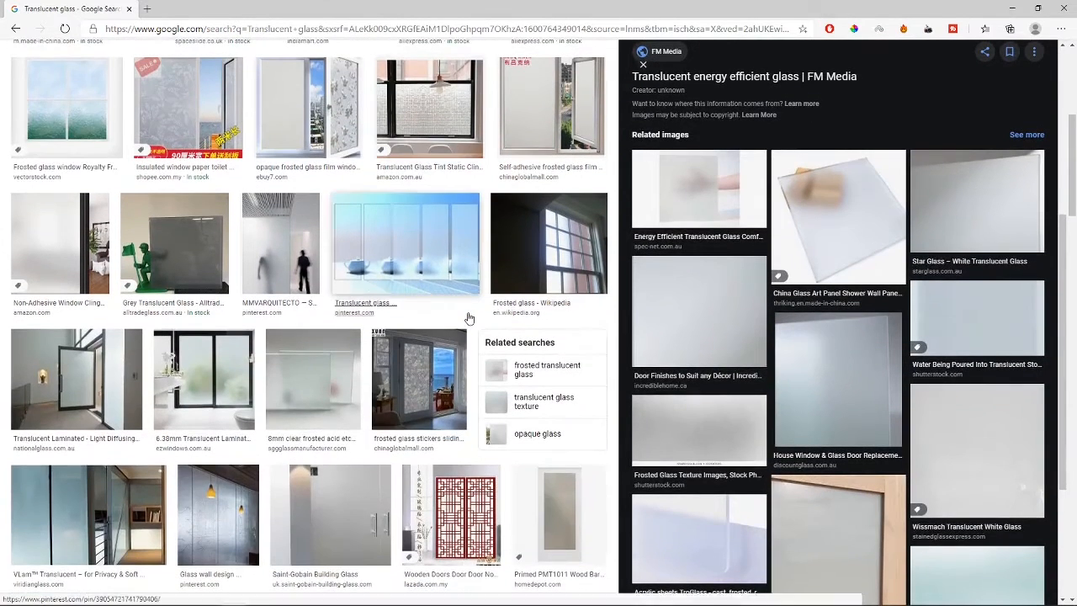
{"action": "left_click", "coordinate": [313, 383]}
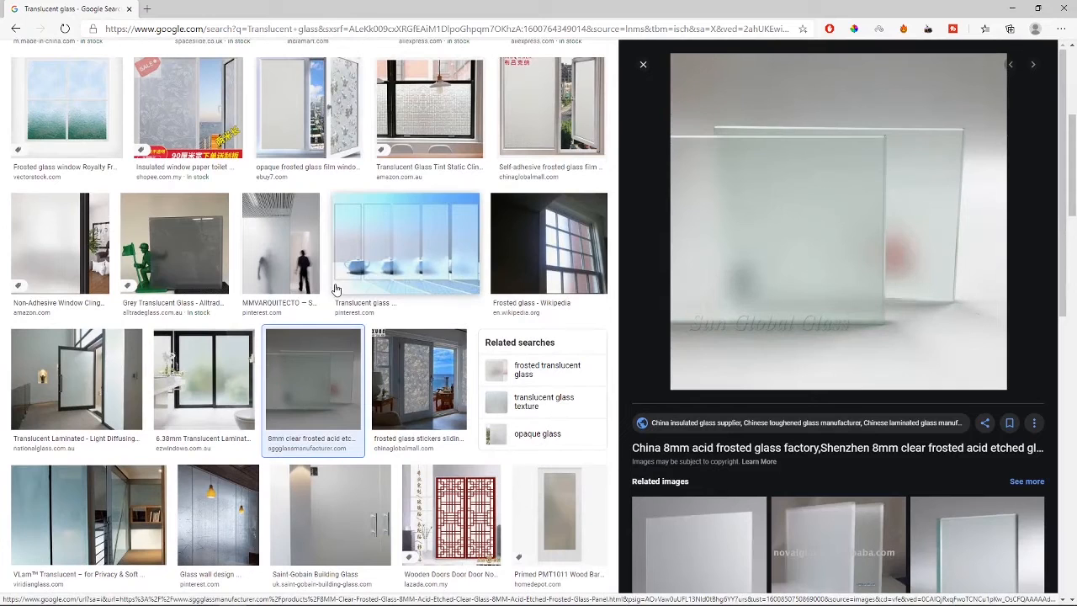
{"action": "mouse_move", "coordinate": [360, 583]}
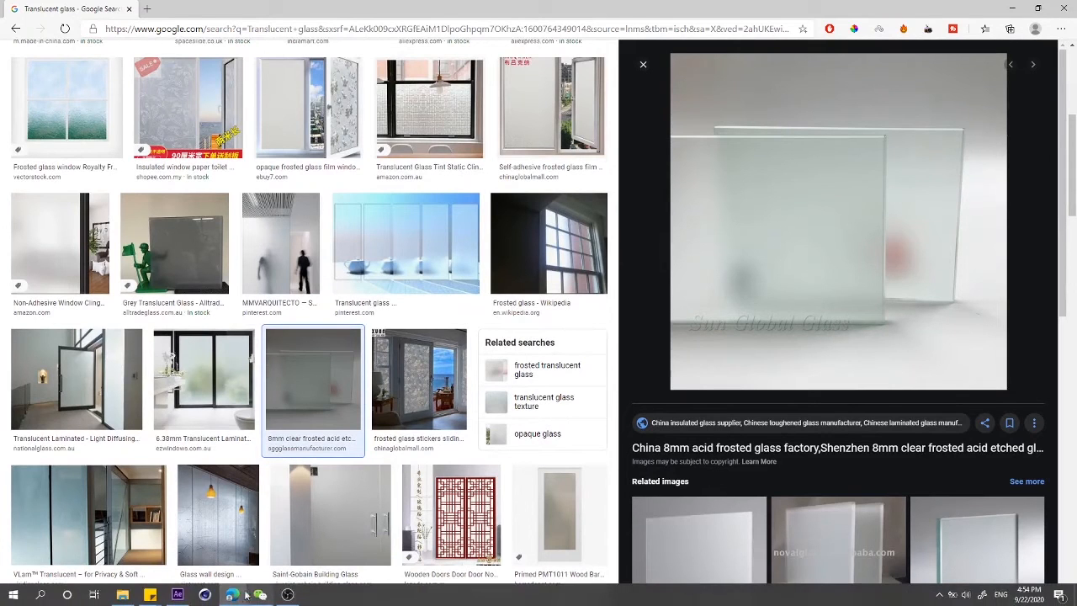
Step: Switch back to After Effects, find the Tint effect and apply it to the Window layer
{"action": "left_click", "coordinate": [178, 595]}
{"action": "scroll", "coordinate": [428, 213], "scroll_direction": "up", "scroll_amount": 2}
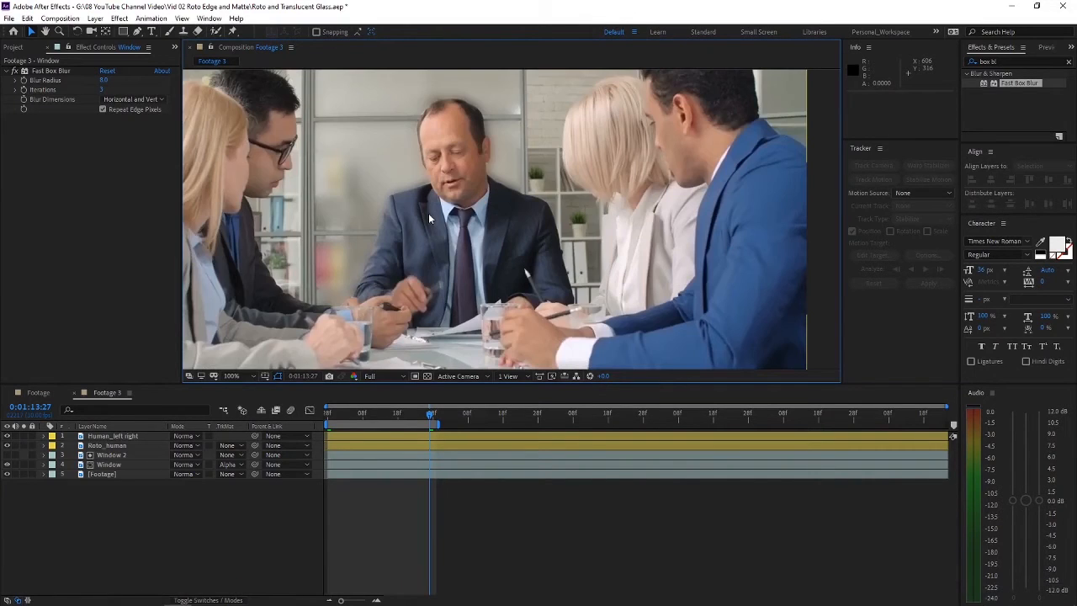
{"action": "left_click_drag", "start_coordinate": [368, 199], "coordinate": [452, 237]}
{"action": "left_click", "coordinate": [1010, 61]}
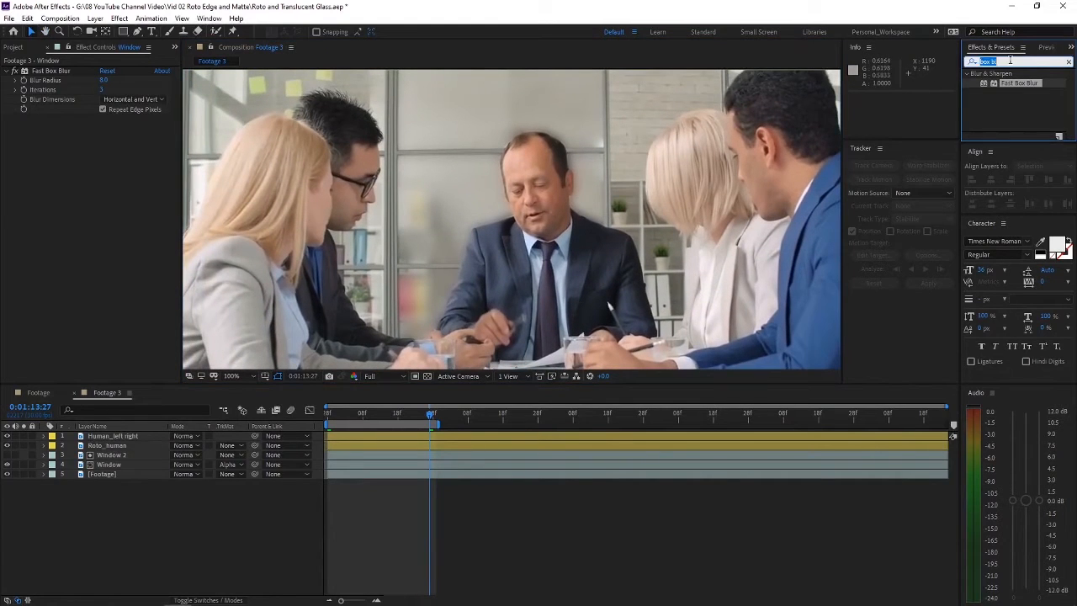
{"action": "type", "text": "tint"}
{"action": "left_click", "coordinate": [1008, 111]}
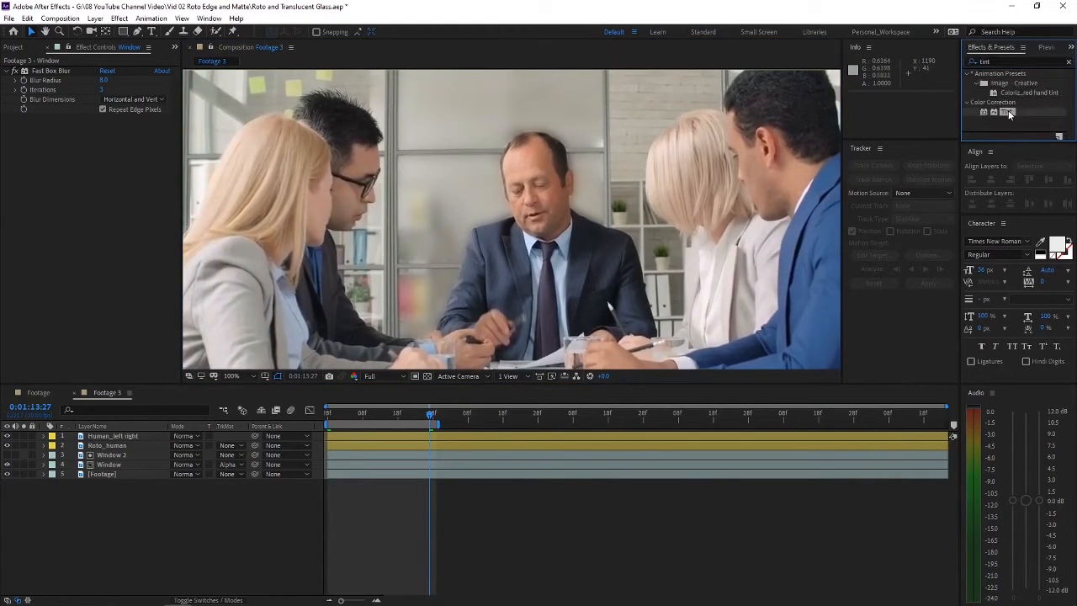
{"action": "left_click_drag", "start_coordinate": [1009, 118], "coordinate": [115, 470]}
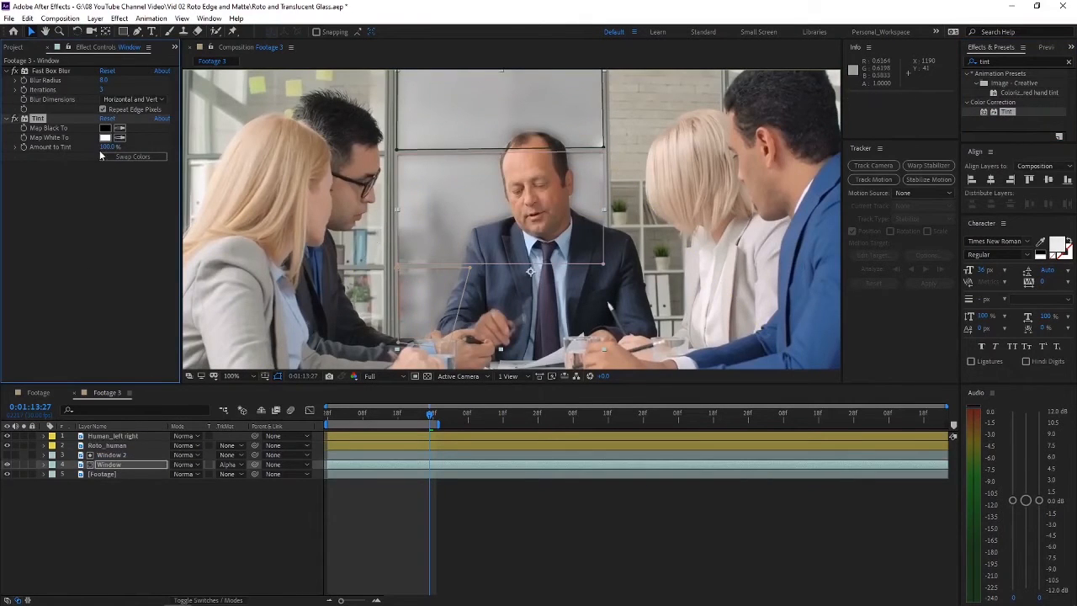
Step: Set the Amount to Tint of the Window layer's Tint effect to 25%
{"action": "left_click", "coordinate": [120, 213]}
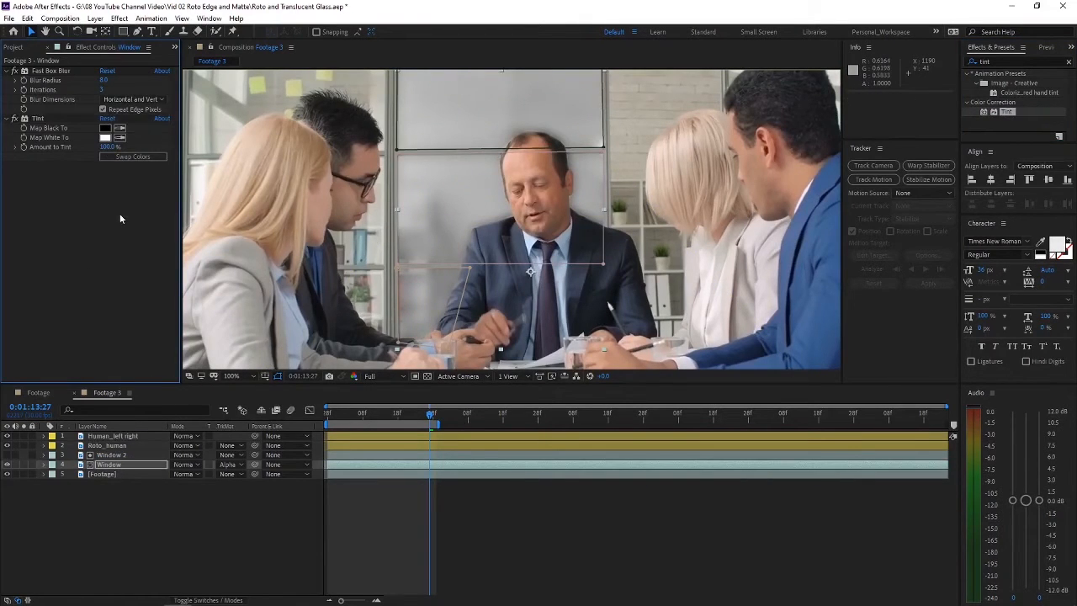
{"action": "left_click", "coordinate": [108, 146]}
{"action": "type", "text": "25"}
{"action": "key", "text": "Return"}
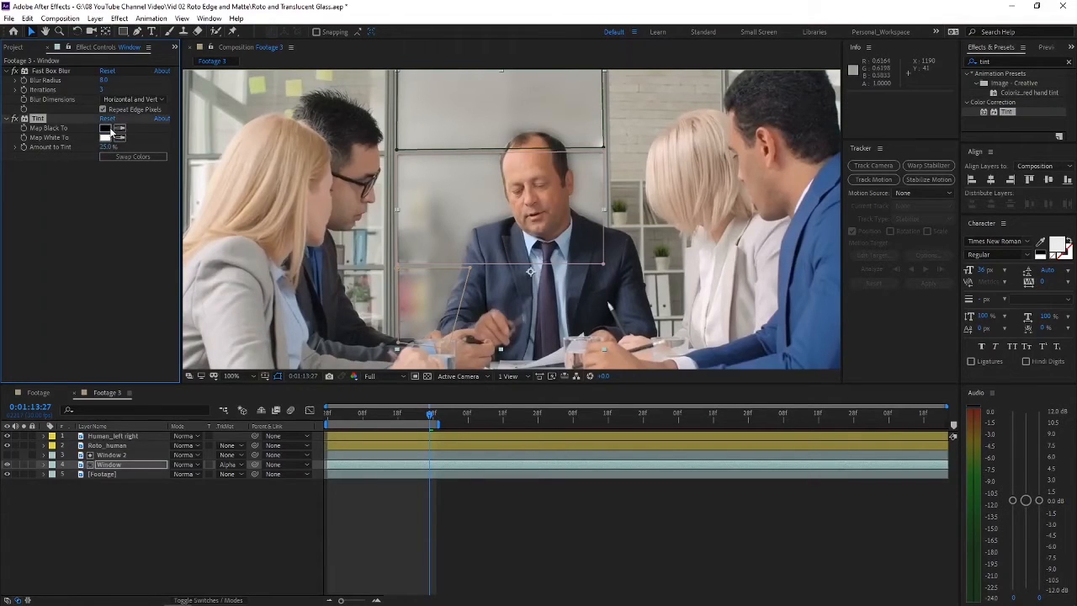
Step: Set the Tint effect's Map Black To colour to a very dark blue with a hue of about 219°
{"action": "left_click", "coordinate": [110, 128]}
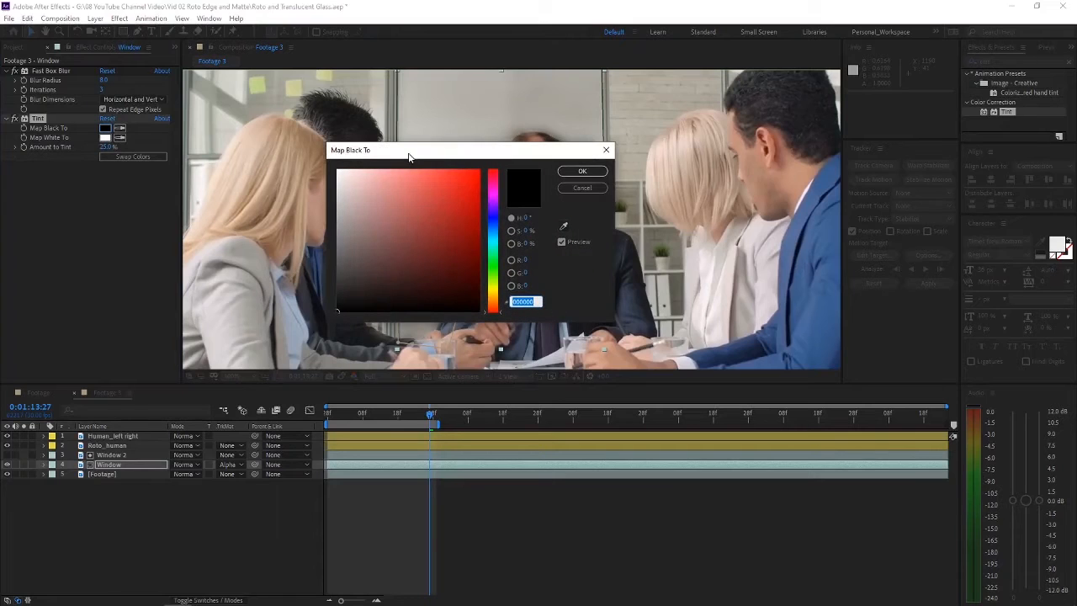
{"action": "left_click_drag", "start_coordinate": [486, 231], "coordinate": [493, 218]}
{"action": "left_click_drag", "start_coordinate": [476, 151], "coordinate": [679, 104]}
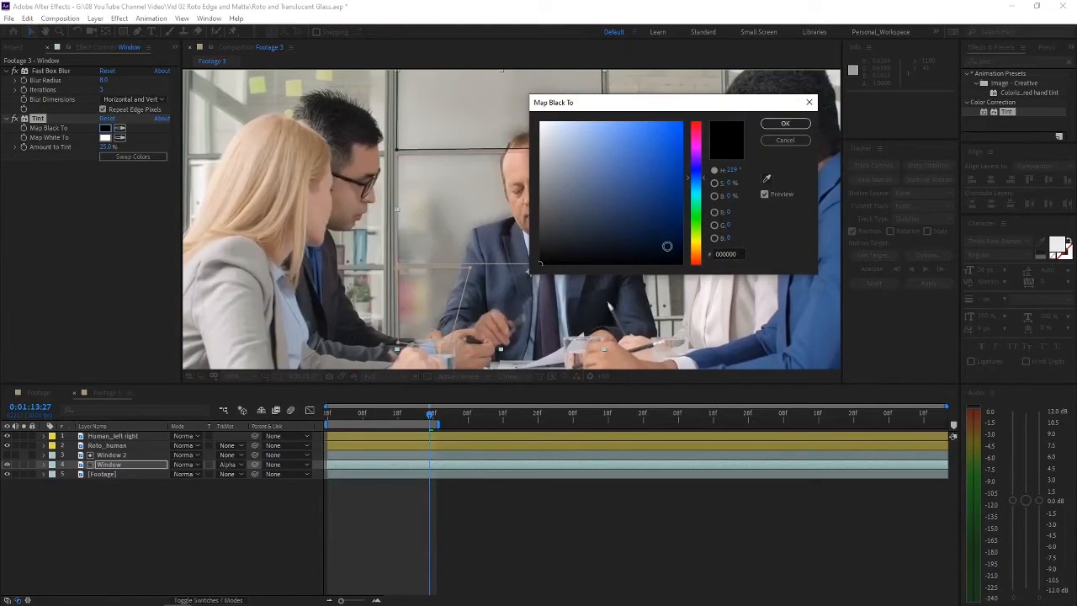
{"action": "left_click", "coordinate": [778, 124]}
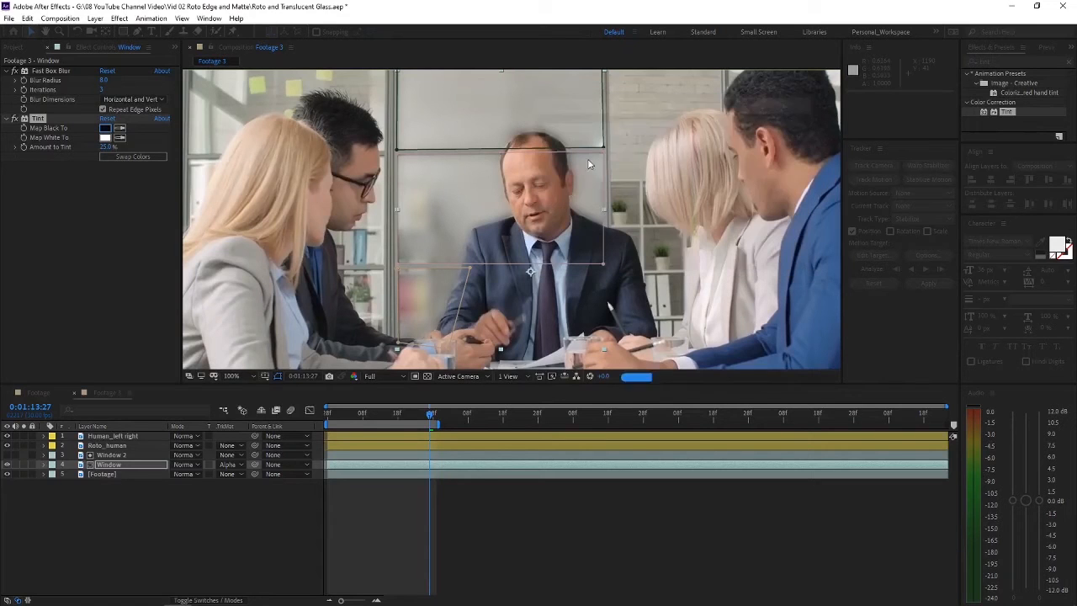
Step: Set the Tint effect's Map White To colour to a very pale, cool blue
{"action": "left_click", "coordinate": [105, 138]}
{"action": "left_click", "coordinate": [698, 255]}
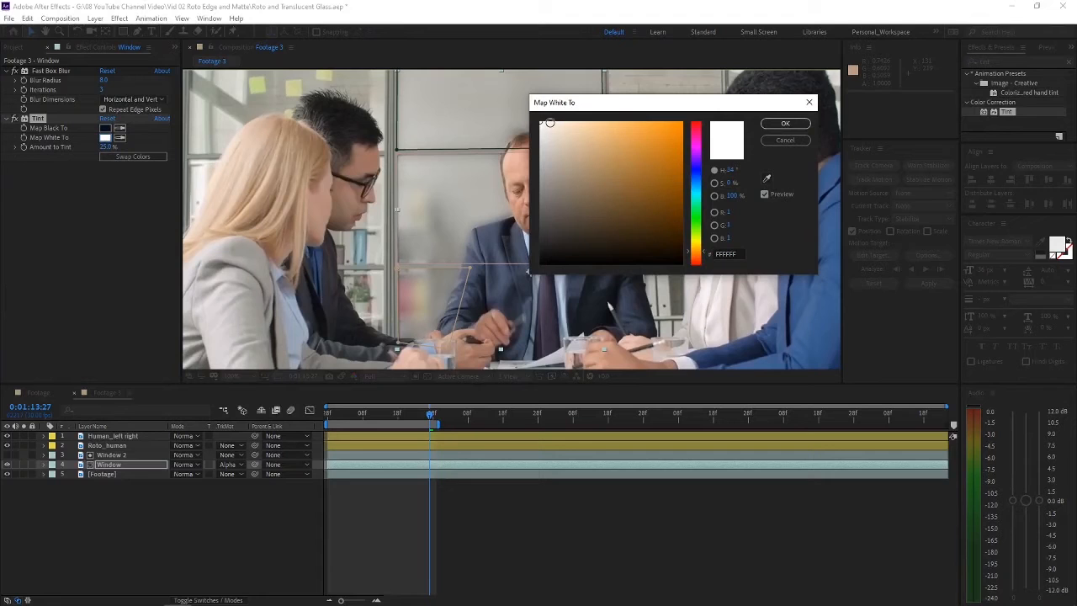
{"action": "left_click", "coordinate": [549, 123]}
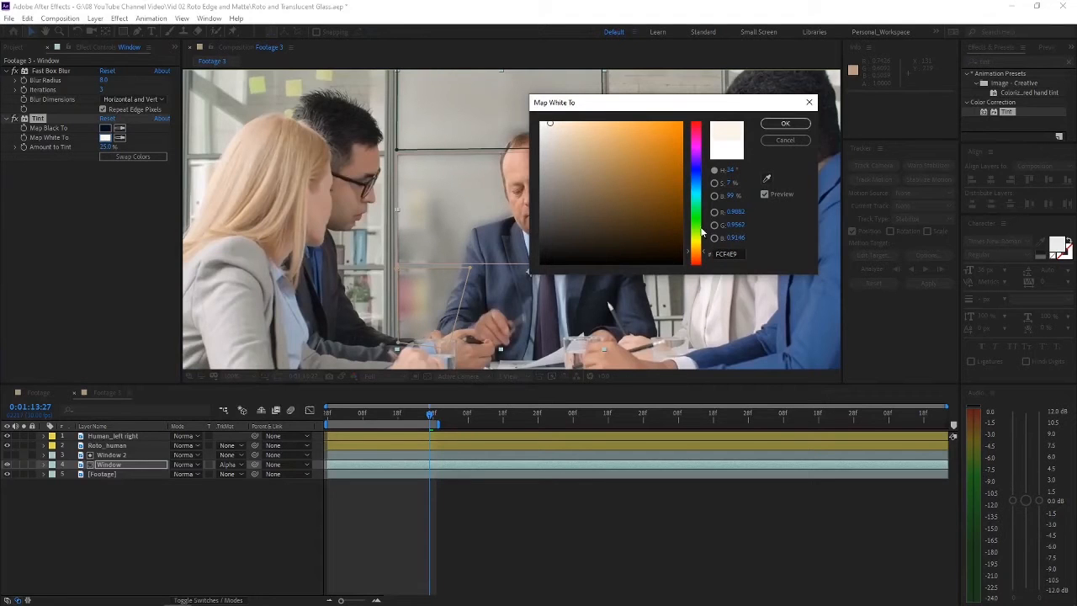
{"action": "left_click_drag", "start_coordinate": [702, 232], "coordinate": [698, 194]}
{"action": "left_click", "coordinate": [763, 124]}
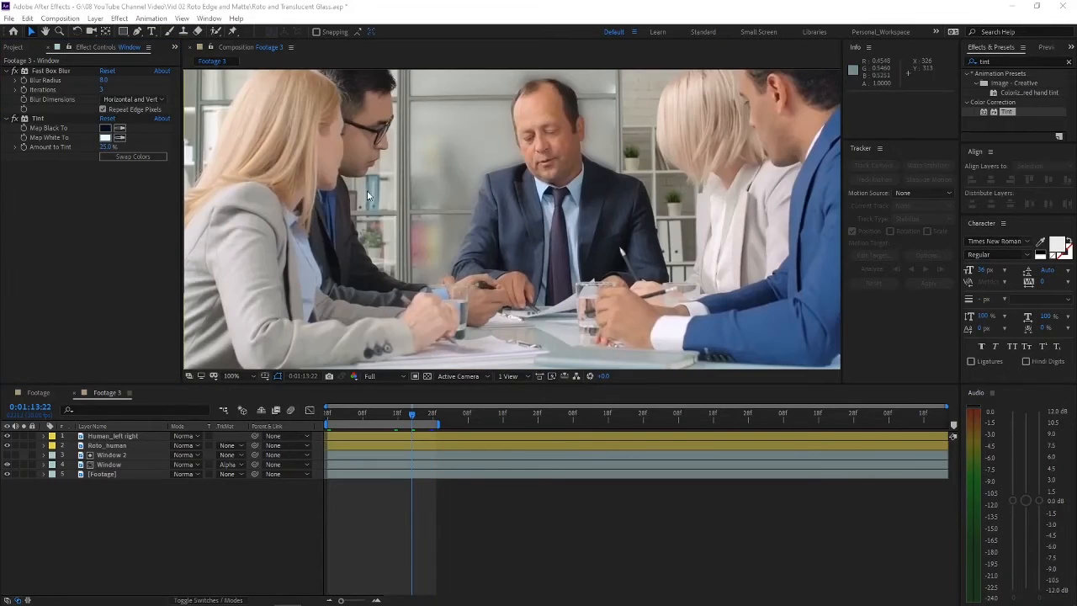
Step: Examine the tinted, blurred panes and their edges around the man at the head of the table
{"action": "scroll", "coordinate": [429, 232], "scroll_direction": "up", "scroll_amount": 4}
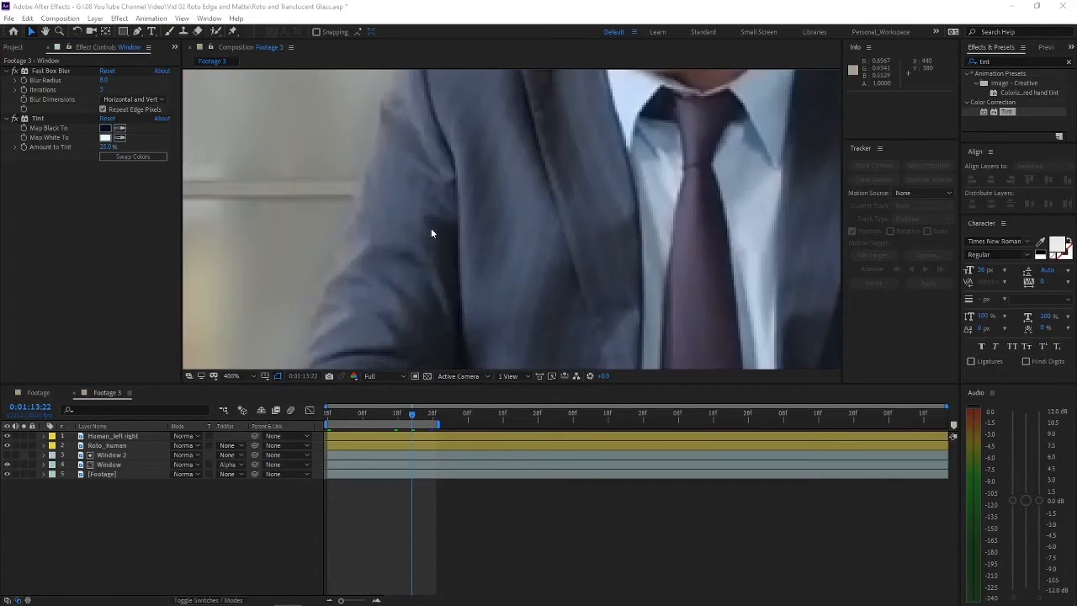
{"action": "scroll", "coordinate": [396, 221], "scroll_direction": "down", "scroll_amount": 2}
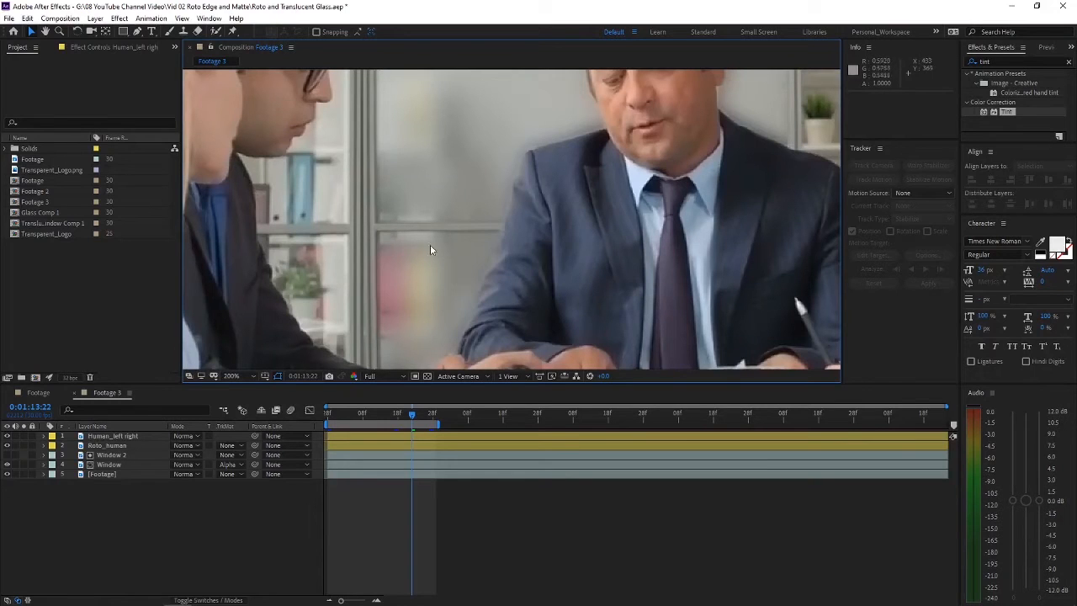
{"action": "scroll", "coordinate": [386, 237], "scroll_direction": "down", "scroll_amount": 2}
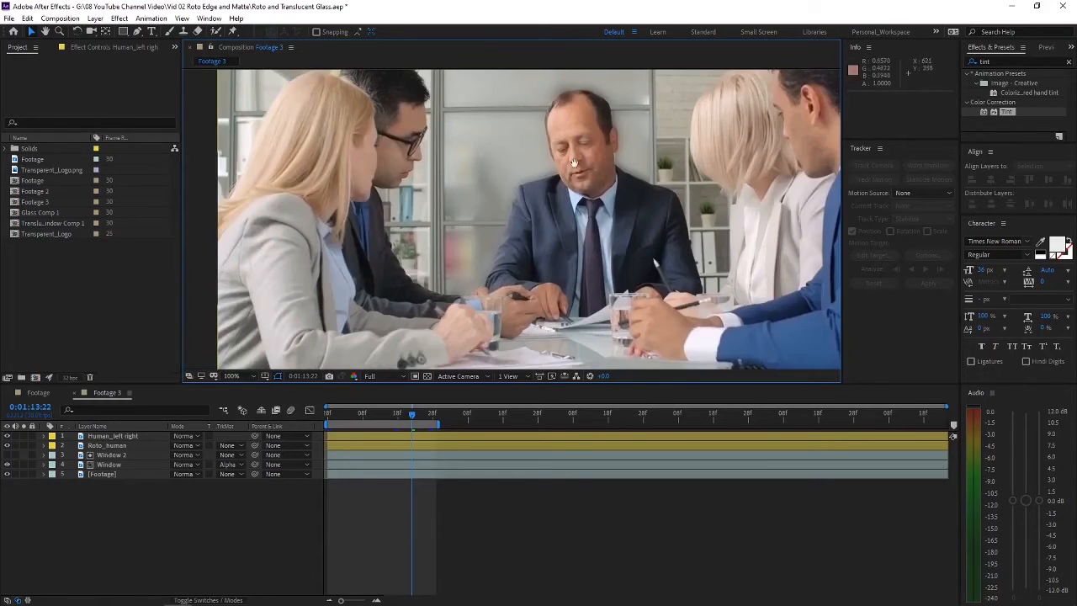
{"action": "left_click_drag", "start_coordinate": [573, 161], "coordinate": [549, 183]}
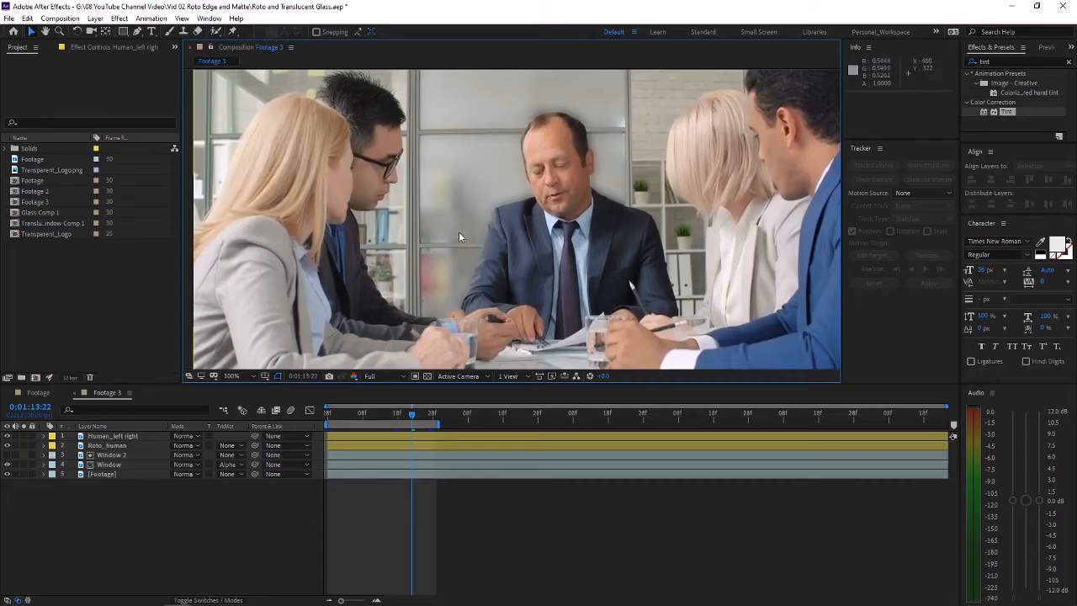
{"action": "scroll", "coordinate": [442, 247], "scroll_direction": "up", "scroll_amount": 1}
{"action": "scroll", "coordinate": [468, 250], "scroll_direction": "up", "scroll_amount": 1}
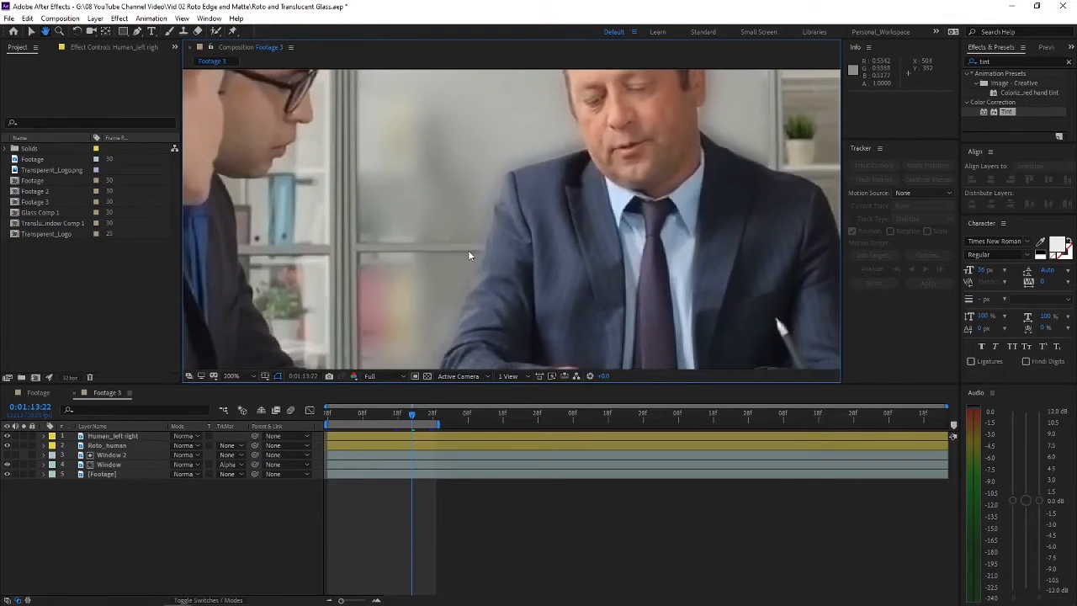
{"action": "key", "text": "v"}
{"action": "left_click", "coordinate": [108, 465]}
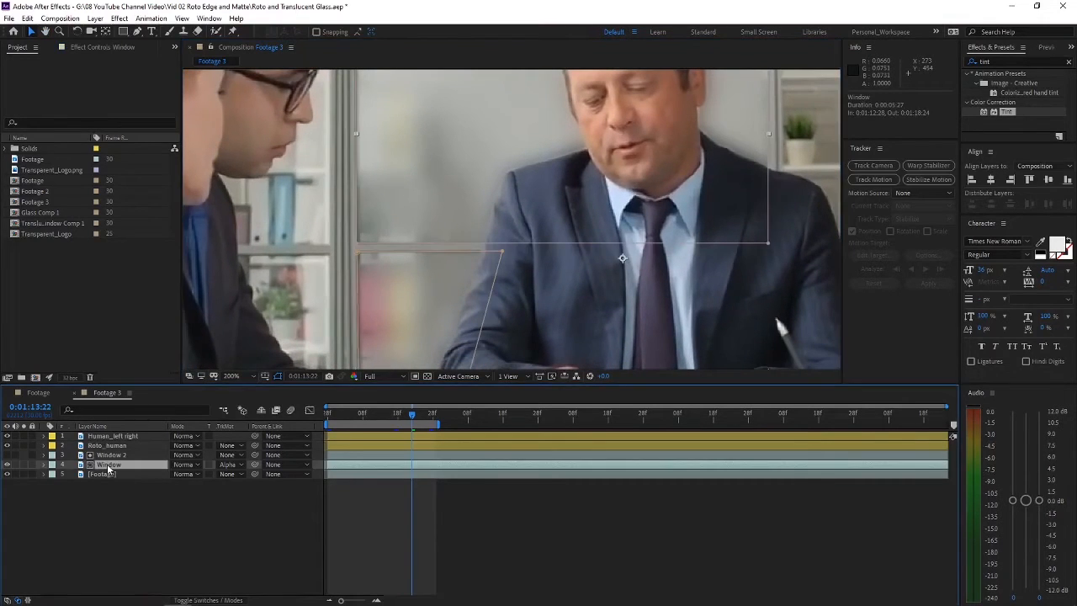
{"action": "key", "text": "m"}
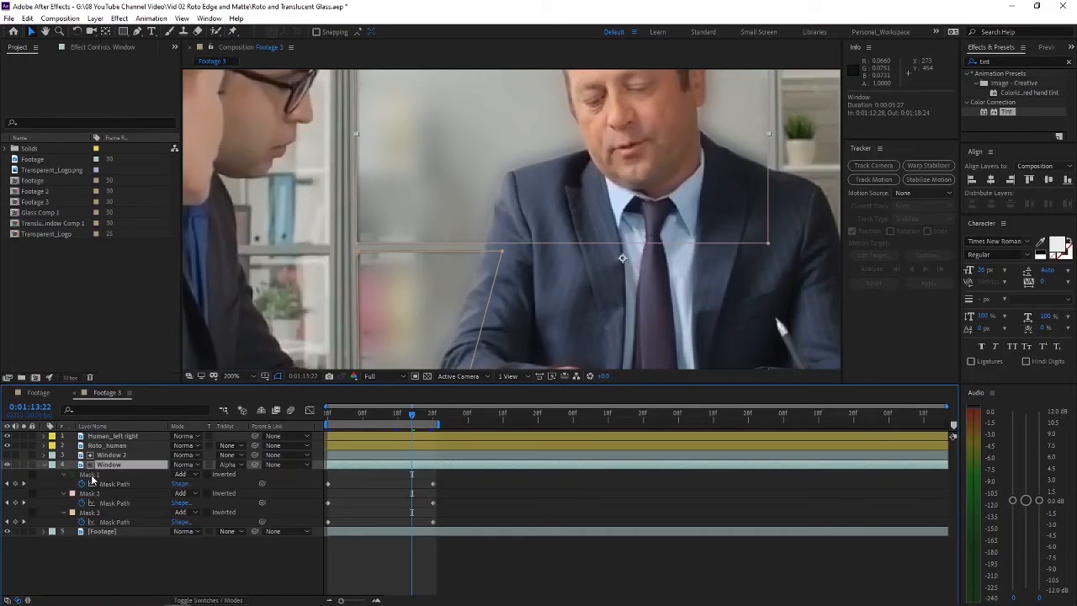
{"action": "left_click", "coordinate": [91, 476]}
{"action": "left_click", "coordinate": [90, 494], "text": "shift"}
{"action": "left_click", "coordinate": [93, 512], "text": "shift"}
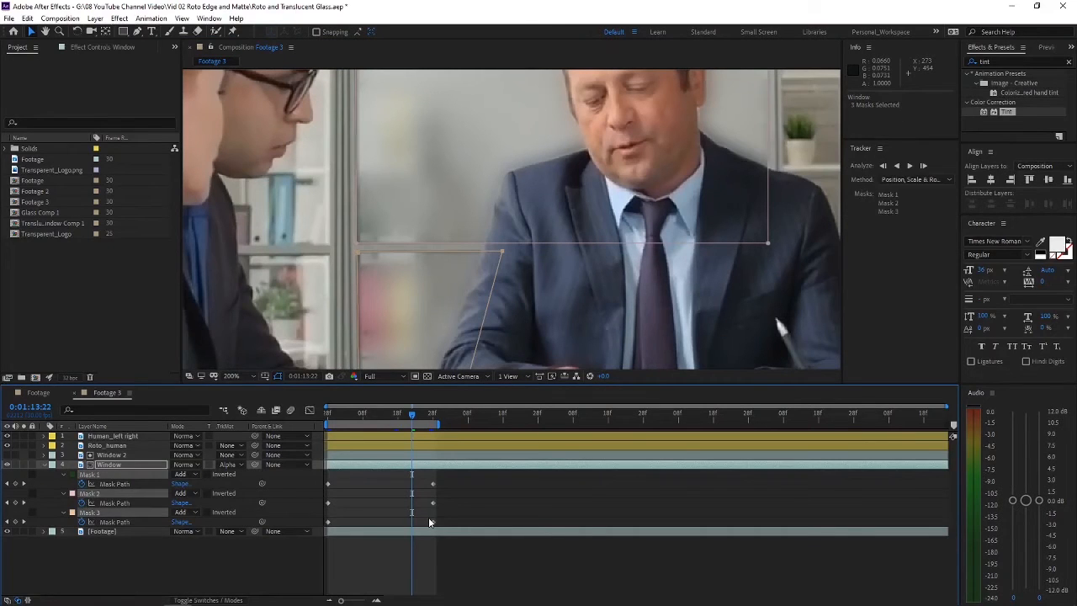
{"action": "key", "text": "m"}
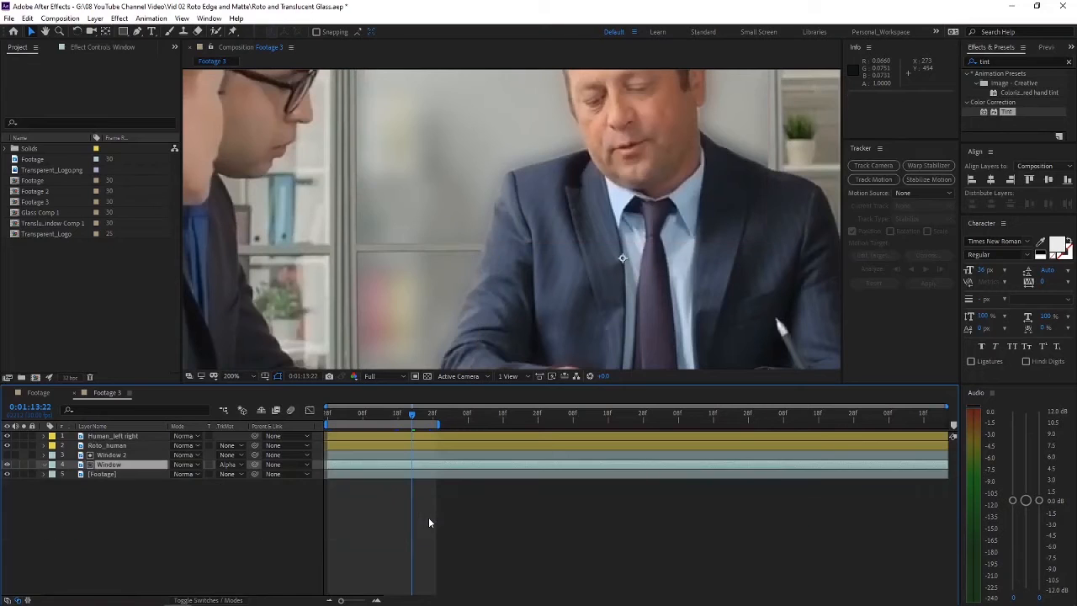
Step: Feather all three masks on the Window 2 layer by 1 pixel and check the pane edges up close
{"action": "scroll", "coordinate": [459, 236], "scroll_direction": "down", "scroll_amount": 4}
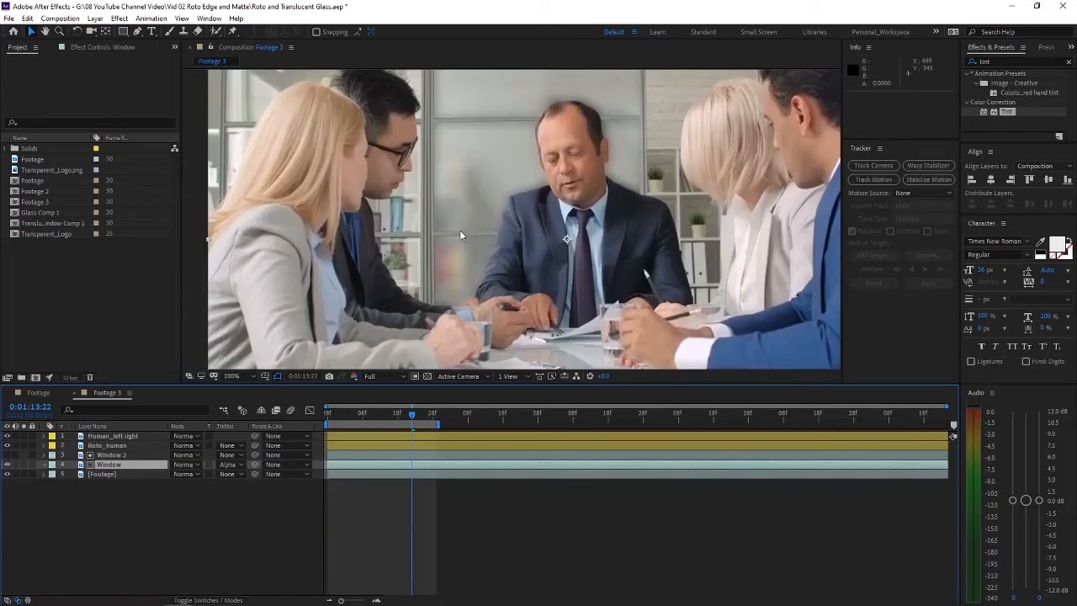
{"action": "scroll", "coordinate": [416, 269], "scroll_direction": "up", "scroll_amount": 6}
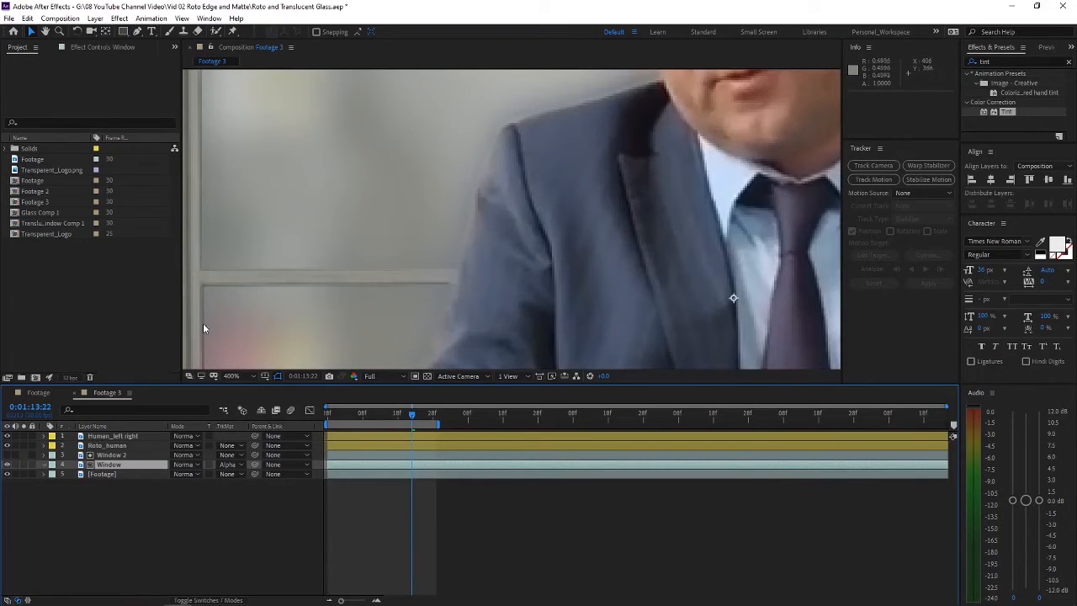
{"action": "left_click", "coordinate": [111, 456]}
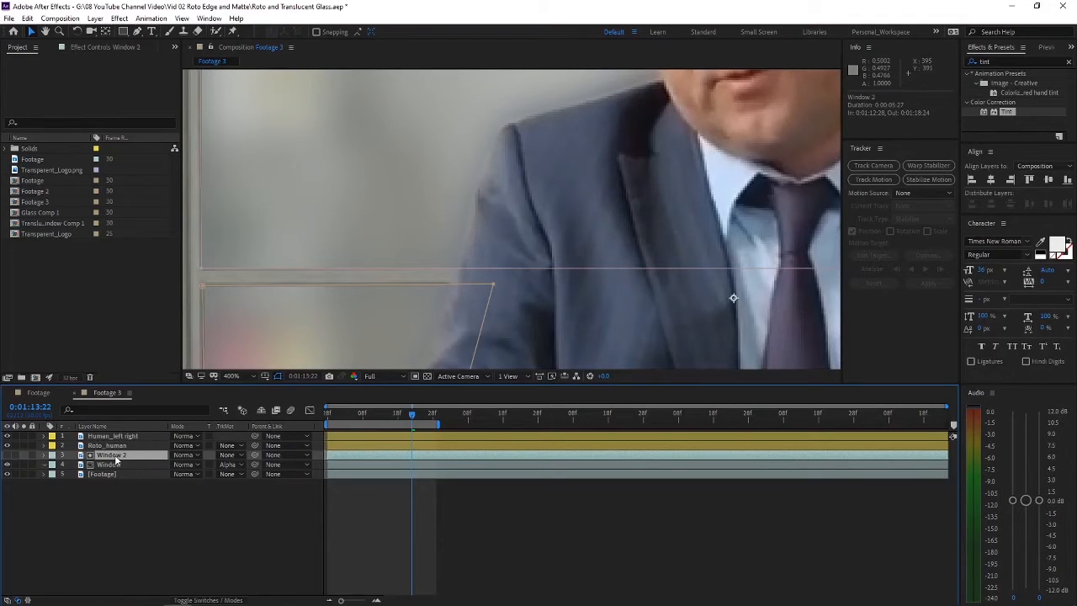
{"action": "key", "text": "f"}
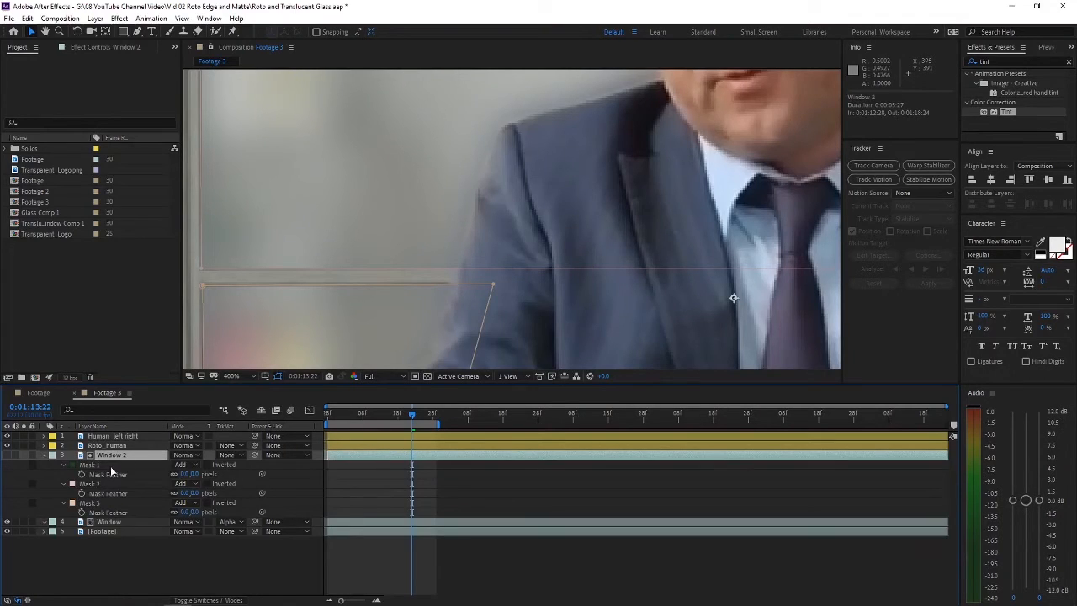
{"action": "left_click", "coordinate": [110, 467]}
{"action": "left_click", "coordinate": [92, 502], "text": "shift"}
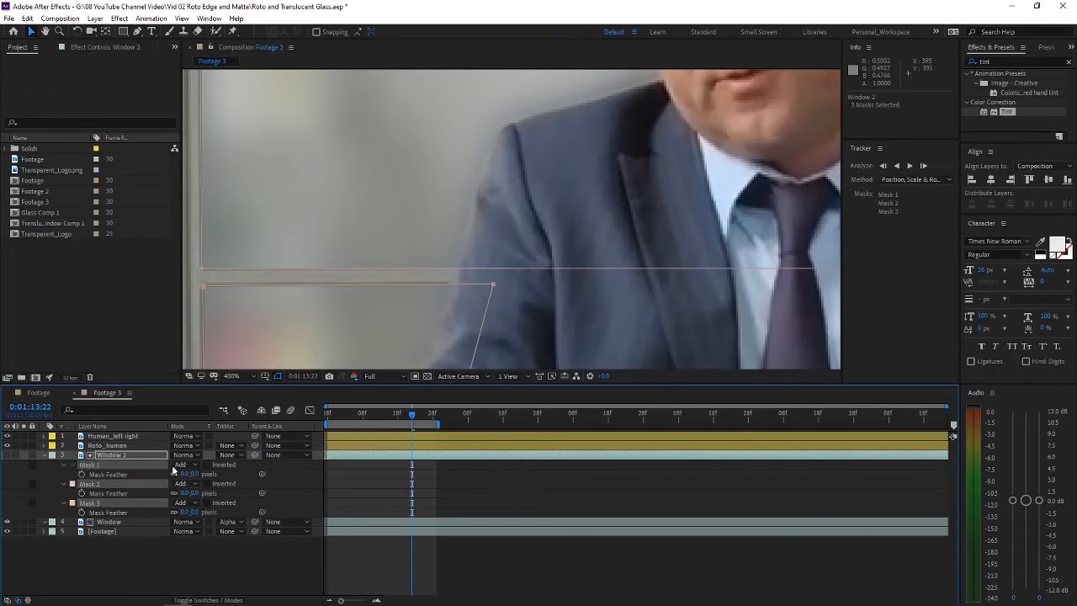
{"action": "left_click", "coordinate": [186, 474]}
{"action": "type", "text": "1"}
{"action": "left_click", "coordinate": [209, 559]}
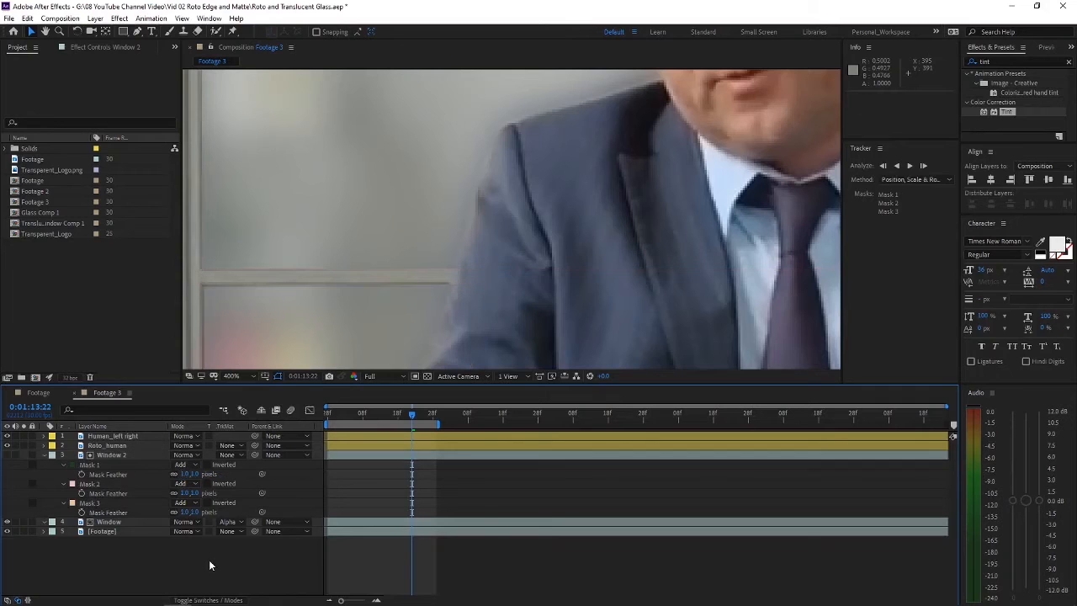
{"action": "scroll", "coordinate": [308, 317], "scroll_direction": "down", "scroll_amount": 1}
{"action": "scroll", "coordinate": [322, 305], "scroll_direction": "up", "scroll_amount": 1}
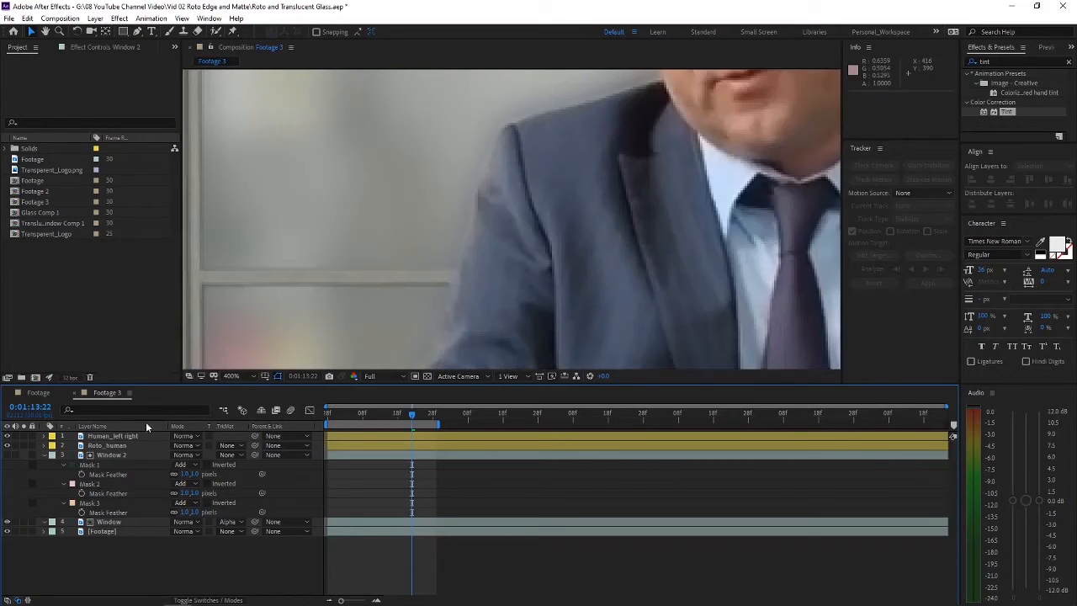
Step: Set the feather of all three Window 2 masks to 2 pixels and check the panes in the full composite
{"action": "left_click", "coordinate": [112, 456]}
{"action": "left_click", "coordinate": [97, 474]}
{"action": "left_click", "coordinate": [92, 465]}
{"action": "left_click", "coordinate": [93, 503], "text": "shift"}
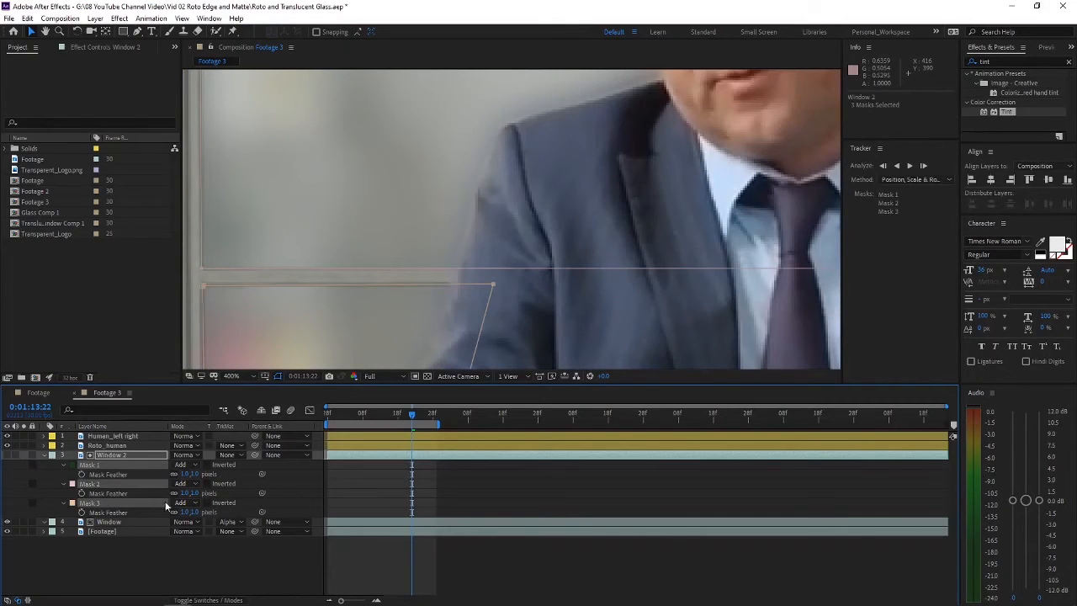
{"action": "left_click", "coordinate": [183, 512]}
{"action": "type", "text": "2"}
{"action": "key", "text": "Return"}
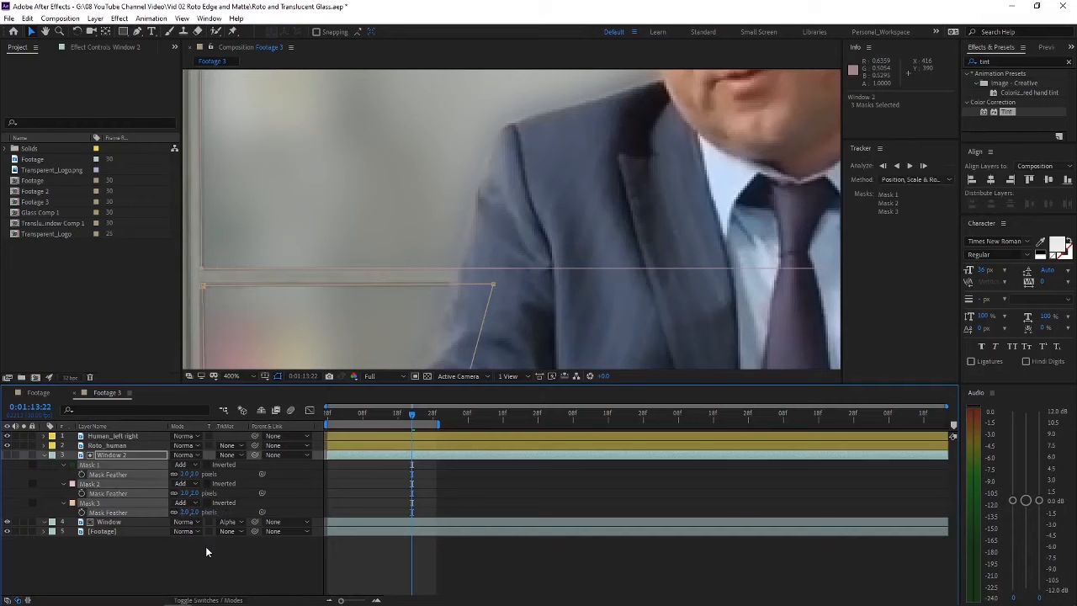
{"action": "left_click", "coordinate": [205, 546]}
{"action": "scroll", "coordinate": [310, 335], "scroll_direction": "down", "scroll_amount": 4}
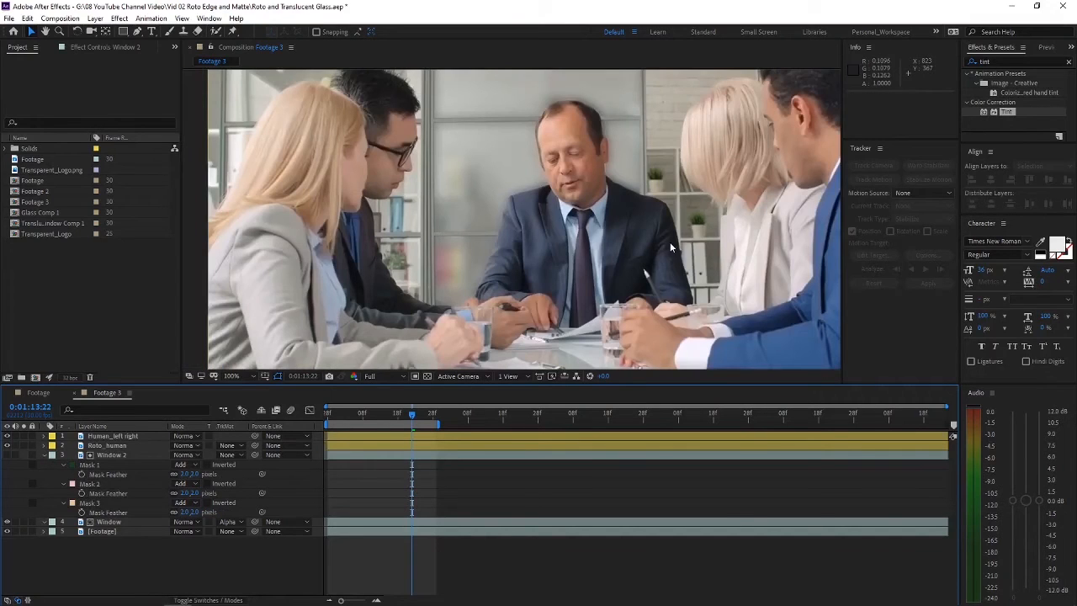
{"action": "left_click_drag", "start_coordinate": [634, 160], "coordinate": [530, 192]}
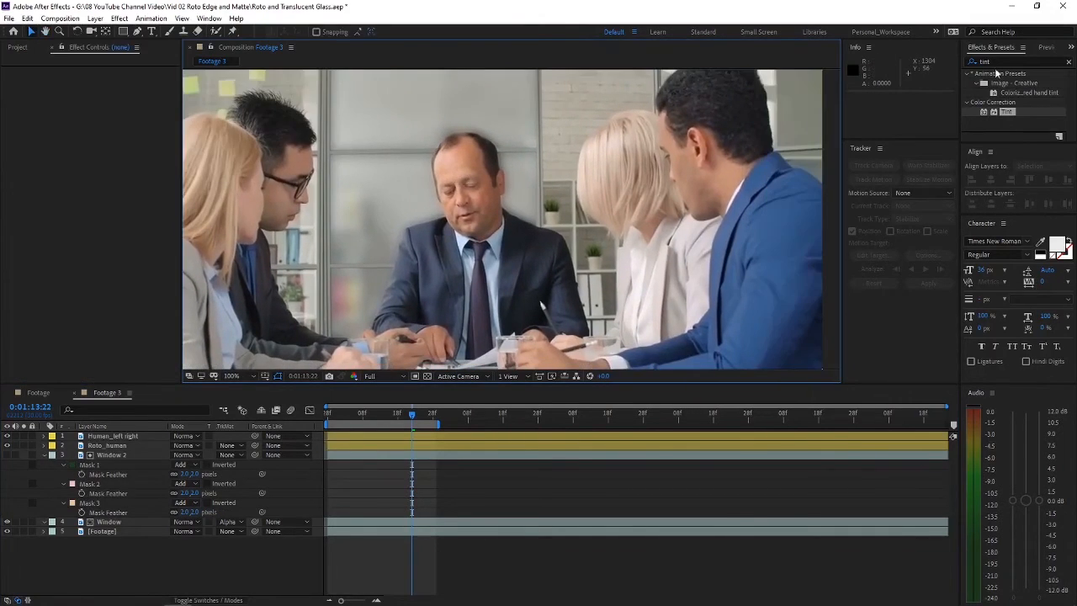
Step: Find the Curves effect and apply it to the Window layer
{"action": "left_click", "coordinate": [1066, 62]}
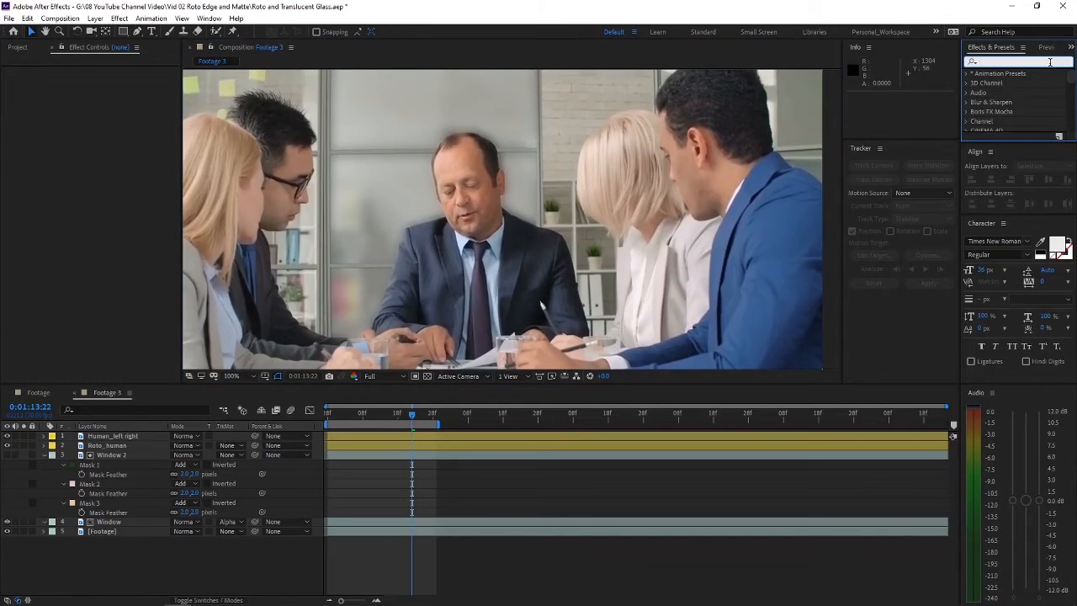
{"action": "type", "text": "curves"}
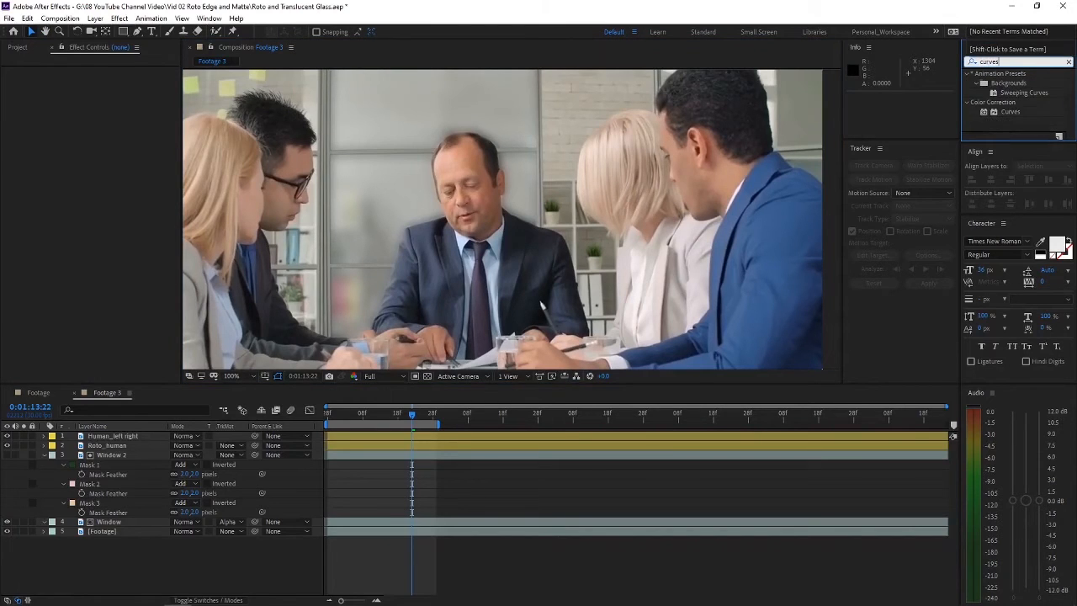
{"action": "left_click_drag", "start_coordinate": [1011, 112], "coordinate": [115, 521]}
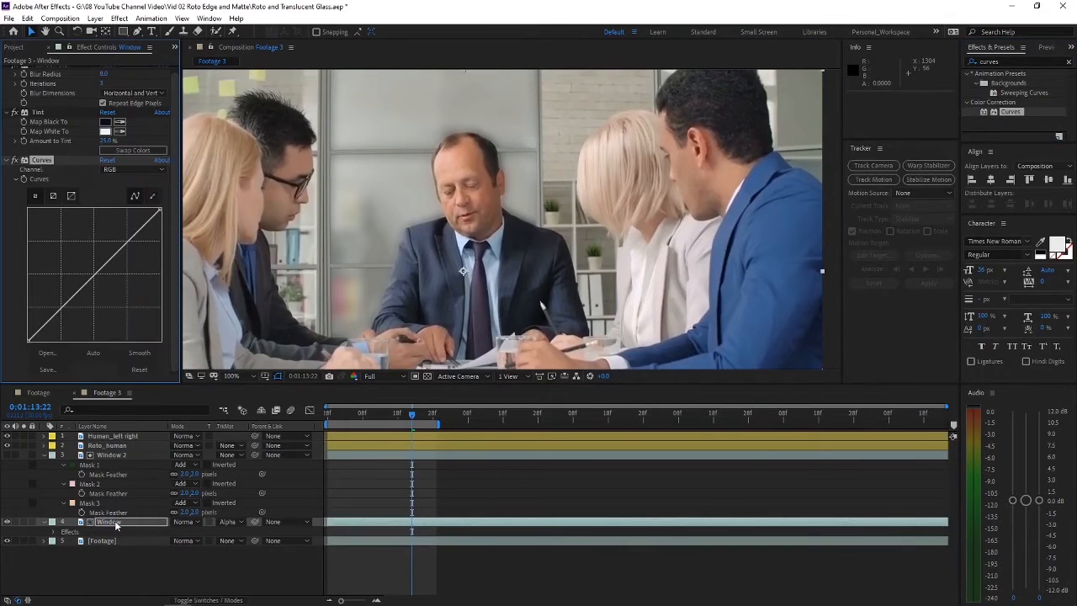
{"action": "scroll", "coordinate": [17, 101], "scroll_direction": "up", "scroll_amount": 1}
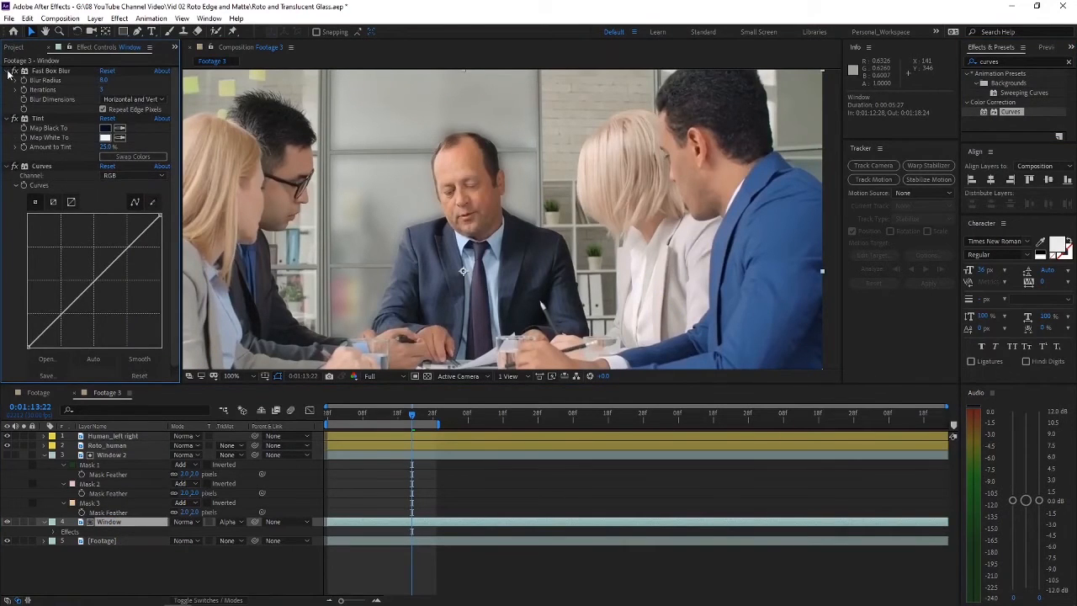
Step: Collapse the Fast Box Blur and Tint settings and raise the RGB curve's black point by about a quarter to brighten the panes
{"action": "left_click", "coordinate": [15, 70]}
{"action": "left_click", "coordinate": [14, 80]}
{"action": "left_click_drag", "start_coordinate": [28, 270], "coordinate": [19, 235]}
{"action": "left_click_drag", "start_coordinate": [18, 242], "coordinate": [18, 237]}
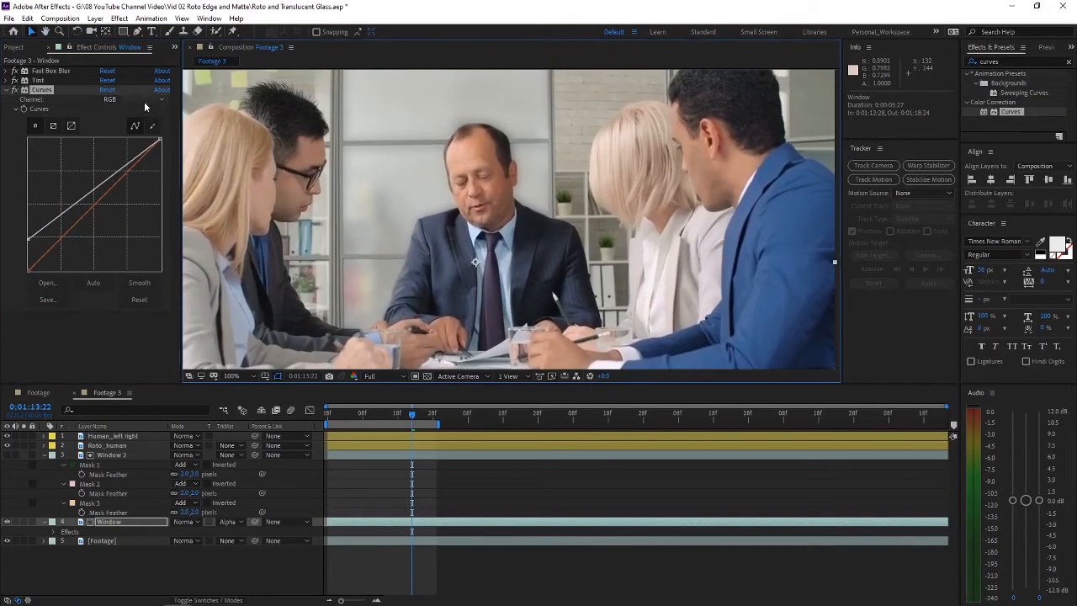
Step: Switch the Curves effect to the Red channel and lower the curve's midpoint slightly
{"action": "left_click", "coordinate": [145, 101]}
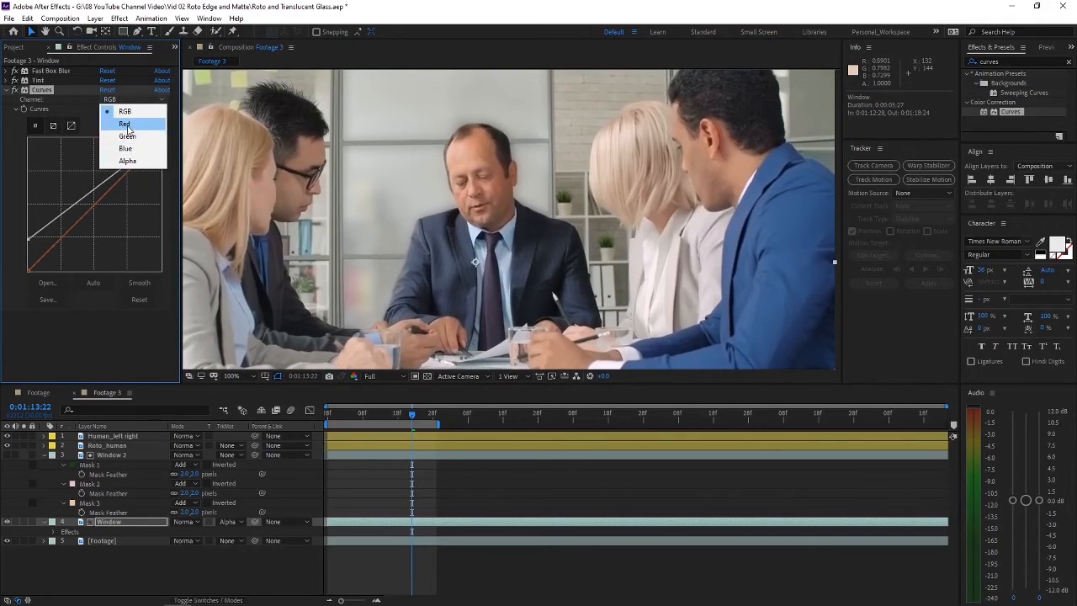
{"action": "left_click", "coordinate": [124, 124]}
{"action": "left_click_drag", "start_coordinate": [93, 205], "coordinate": [94, 207]}
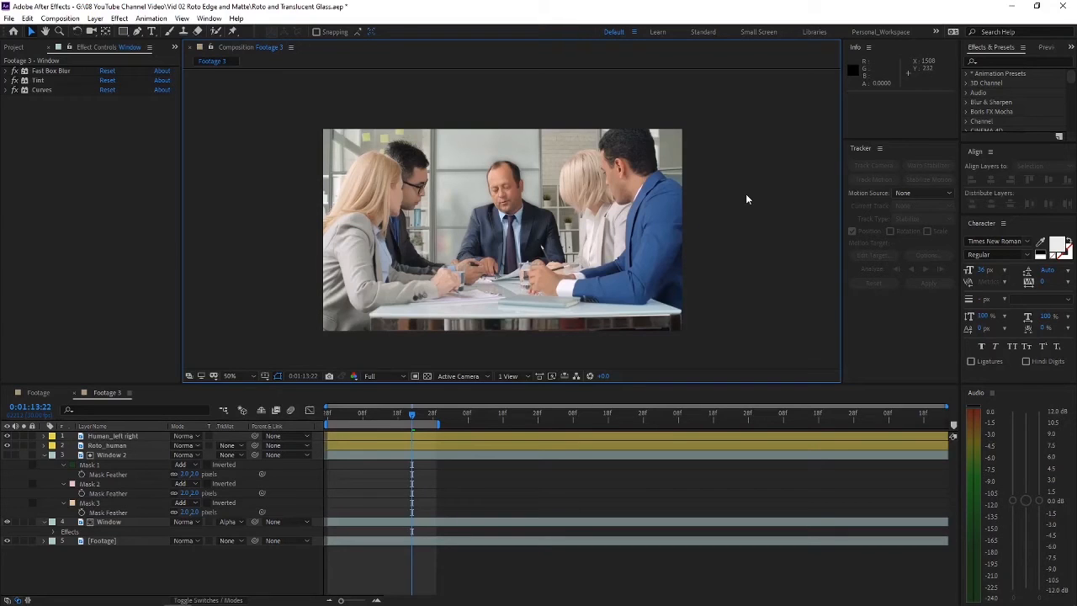
Step: Find the Turbulent Noise effect and apply it to the Window layer
{"action": "left_click", "coordinate": [1020, 62]}
{"action": "type", "text": "turb"}
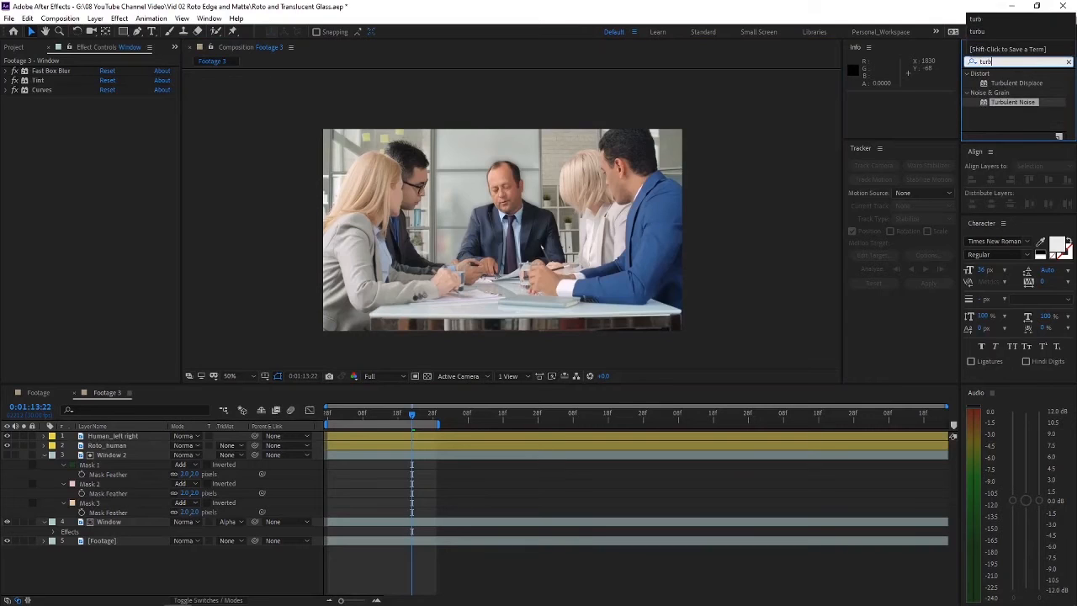
{"action": "left_click_drag", "start_coordinate": [1022, 103], "coordinate": [116, 529]}
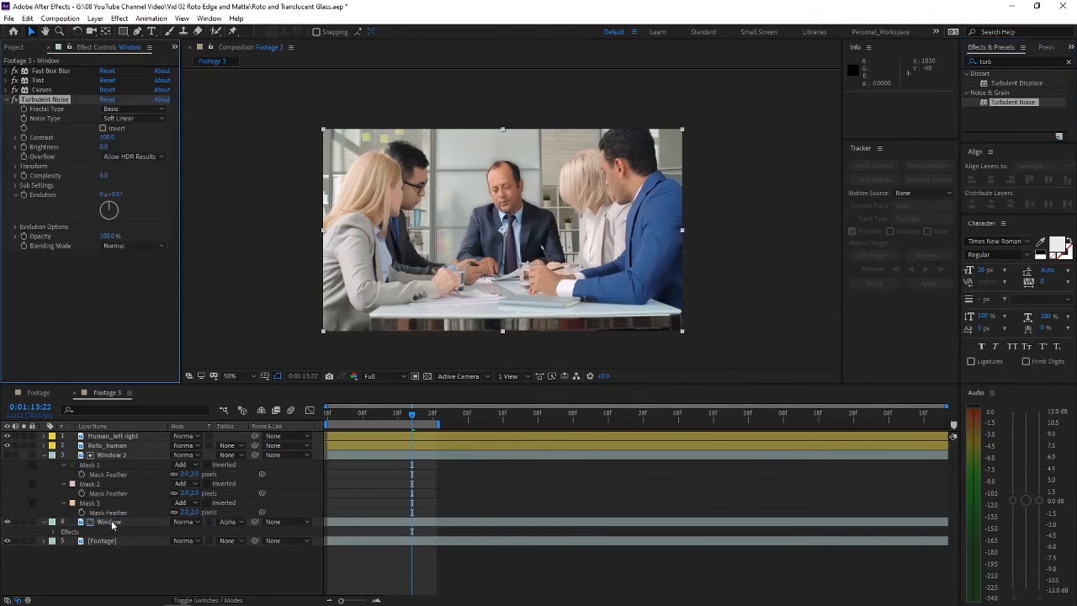
{"action": "key", "text": "slash"}
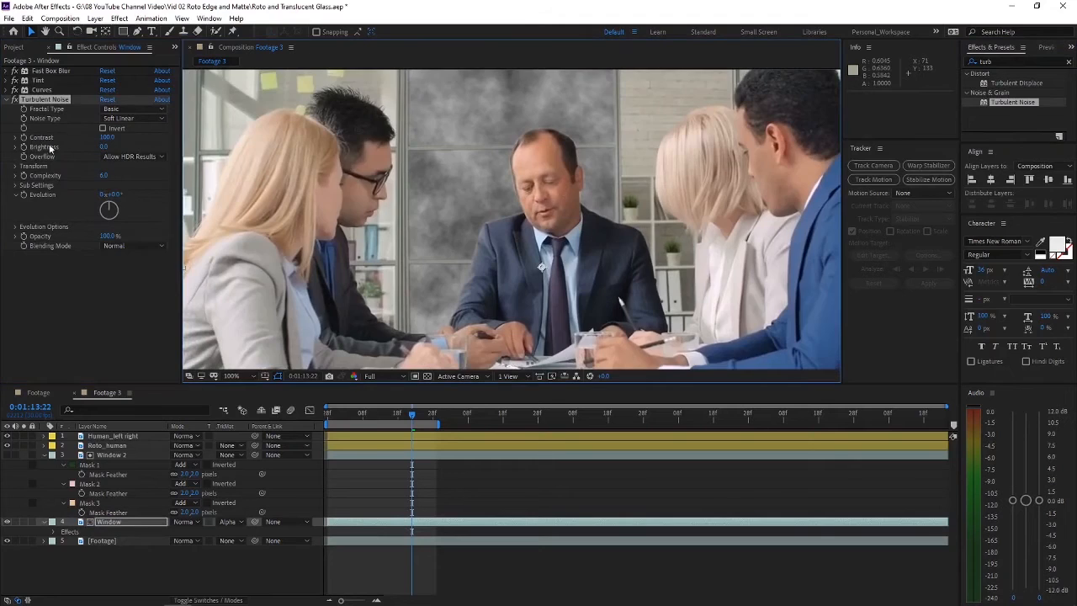
Step: Reduce the Turbulent Noise scale to 33 and set its fractal type to Dynamic
{"action": "left_click", "coordinate": [13, 167]}
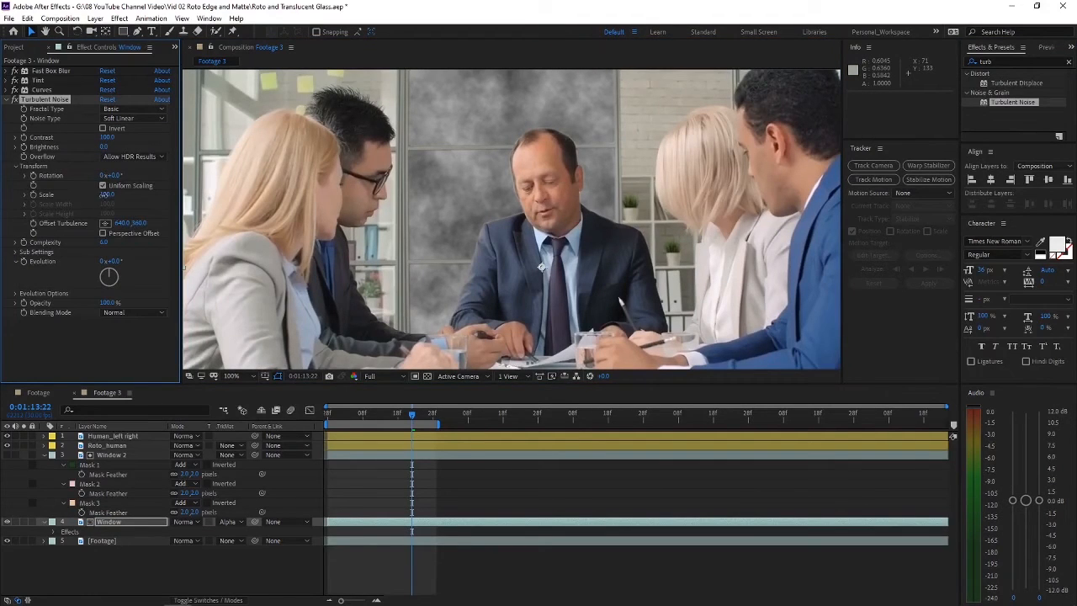
{"action": "left_click_drag", "start_coordinate": [105, 194], "coordinate": [68, 197]}
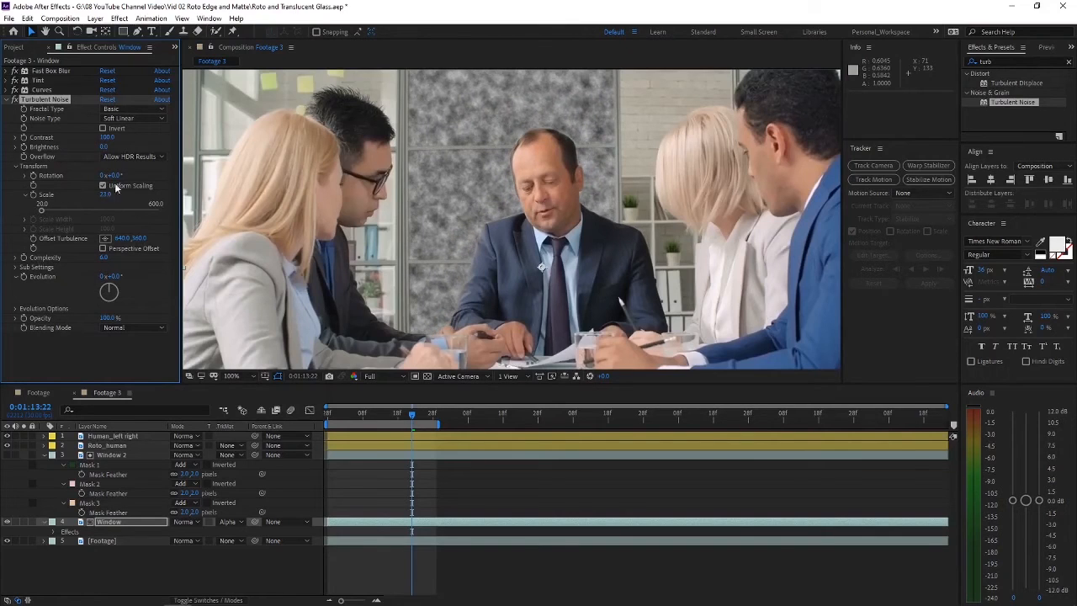
{"action": "left_click", "coordinate": [135, 109]}
{"action": "left_click", "coordinate": [163, 177]}
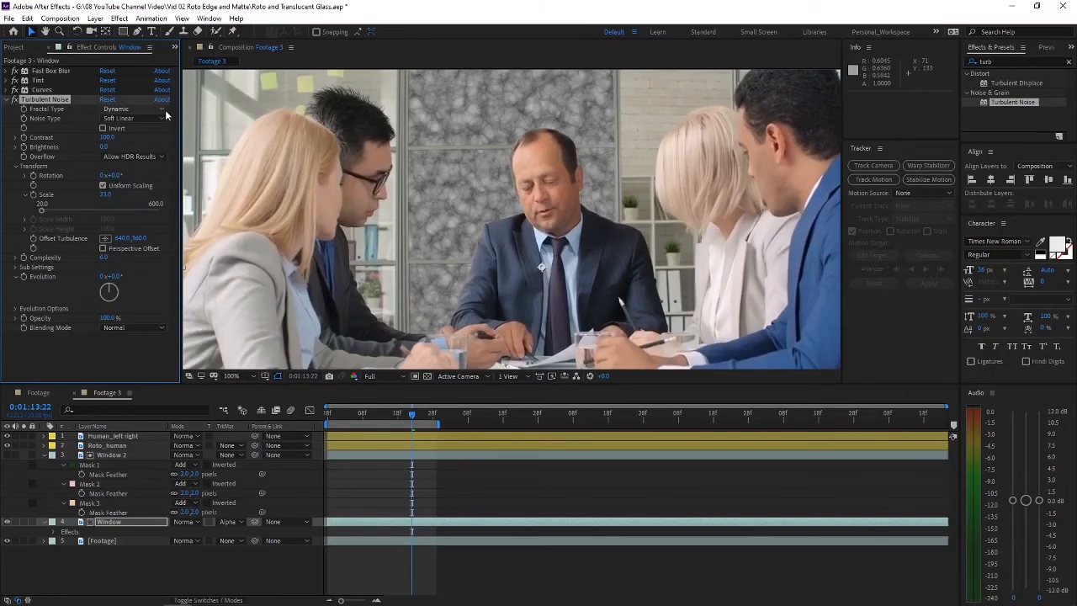
Step: Set the Turbulent Noise opacity to 20% and its blending mode to Add
{"action": "left_click_drag", "start_coordinate": [109, 319], "coordinate": [63, 319]}
{"action": "left_click", "coordinate": [104, 317]}
{"action": "type", "text": "2"}
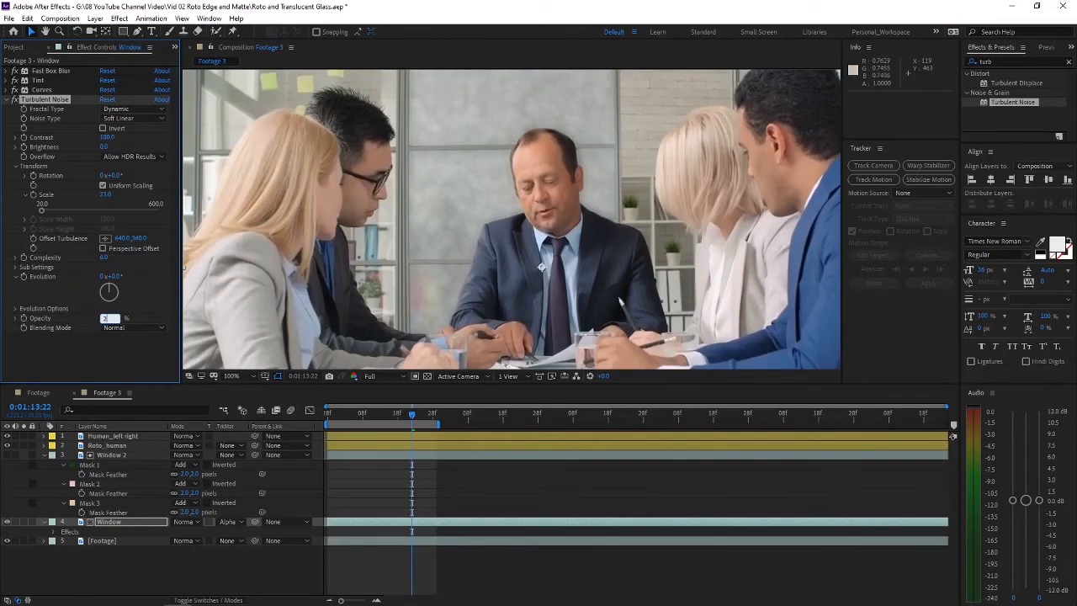
{"action": "type", "text": "0"}
{"action": "key", "text": "Return"}
{"action": "left_click", "coordinate": [135, 327]}
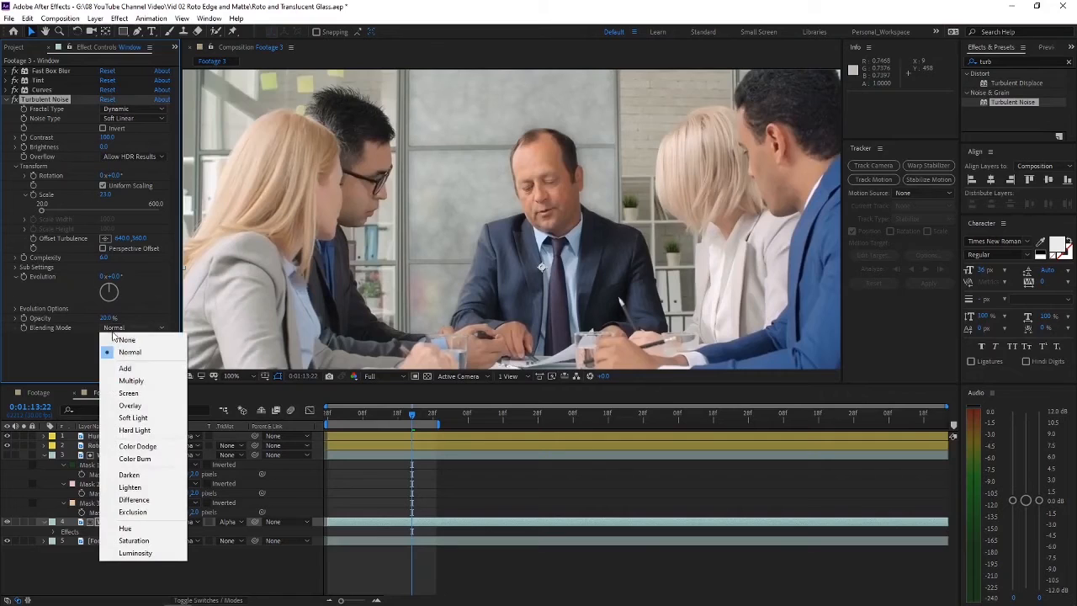
{"action": "left_click", "coordinate": [138, 370]}
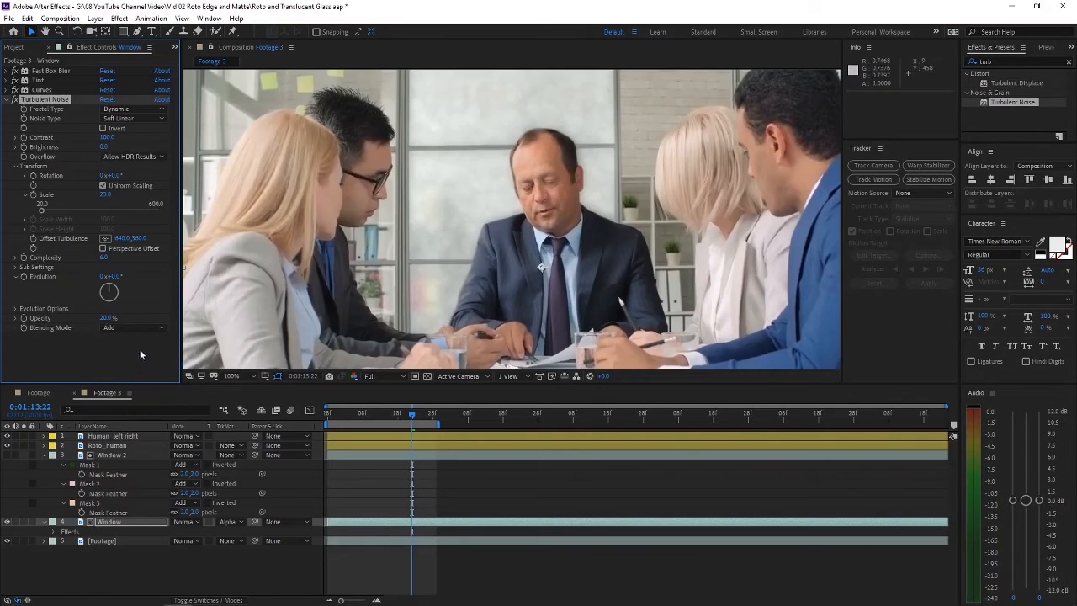
Step: Lower the Turbulent Noise opacity to 10%
{"action": "left_click", "coordinate": [107, 318]}
{"action": "type", "text": "10"}
{"action": "key", "text": "Return"}
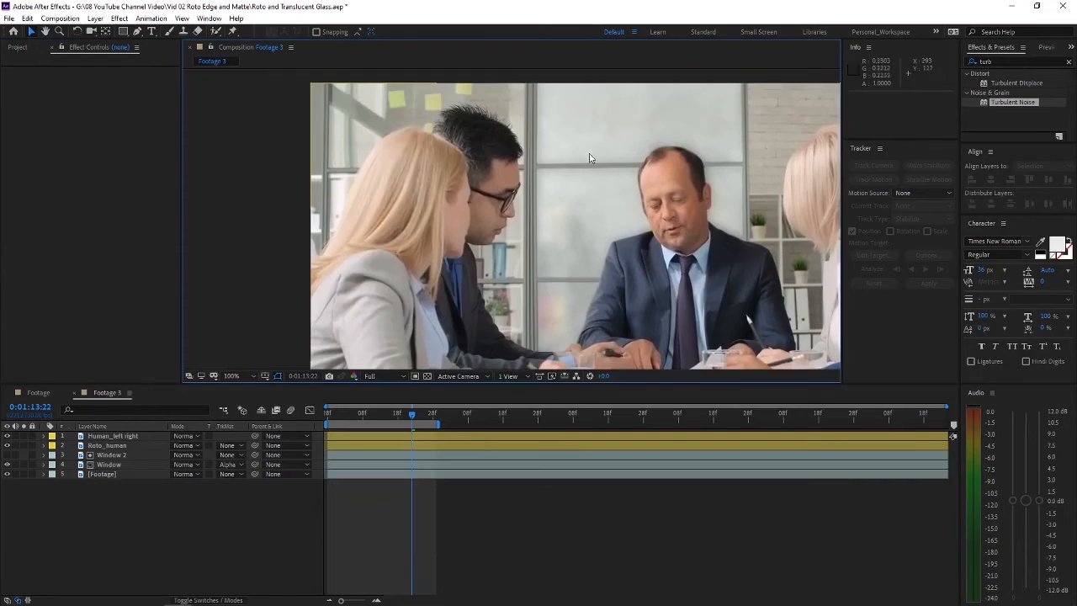
Step: Draw a fourth four-point mask on the Window 2 layer around the upper pane behind the blonde woman and the man with glasses
{"action": "left_click_drag", "start_coordinate": [768, 139], "coordinate": [440, 138]}
{"action": "left_click_drag", "start_coordinate": [362, 180], "coordinate": [566, 190]}
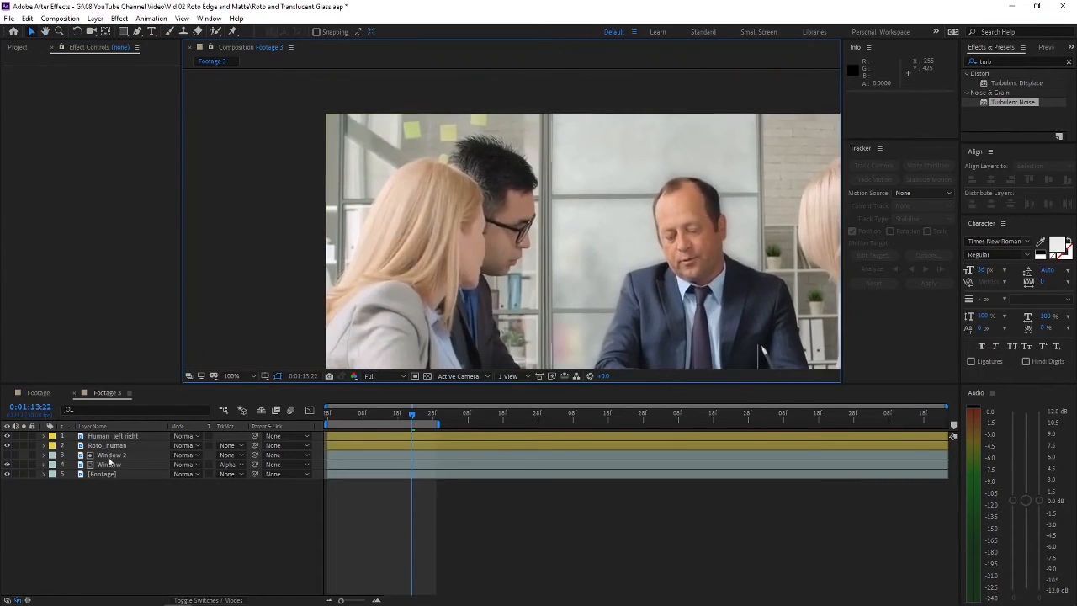
{"action": "left_click", "coordinate": [111, 456]}
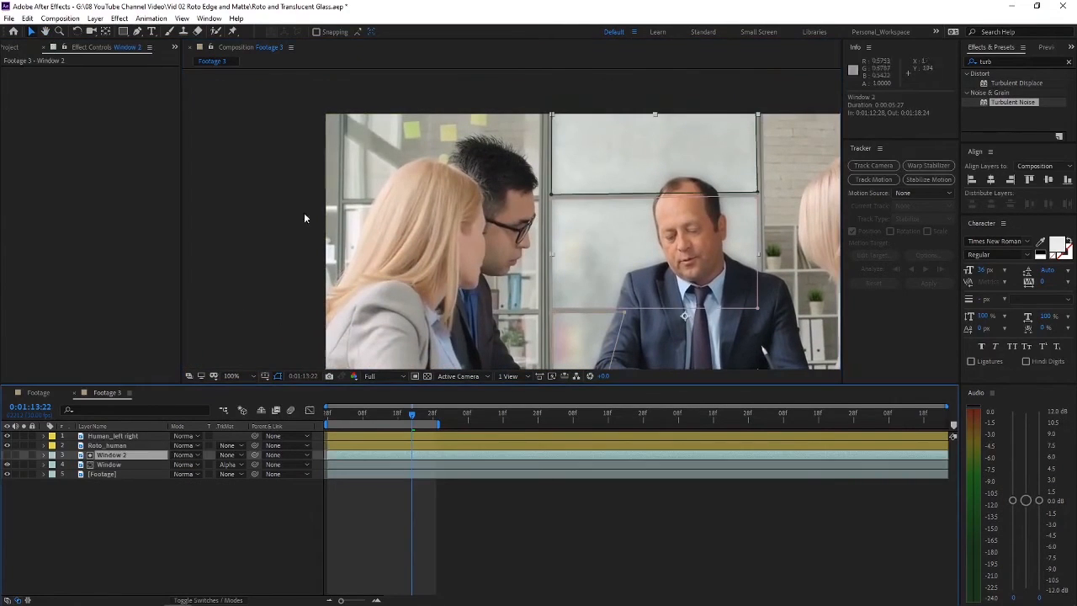
{"action": "left_click", "coordinate": [138, 32]}
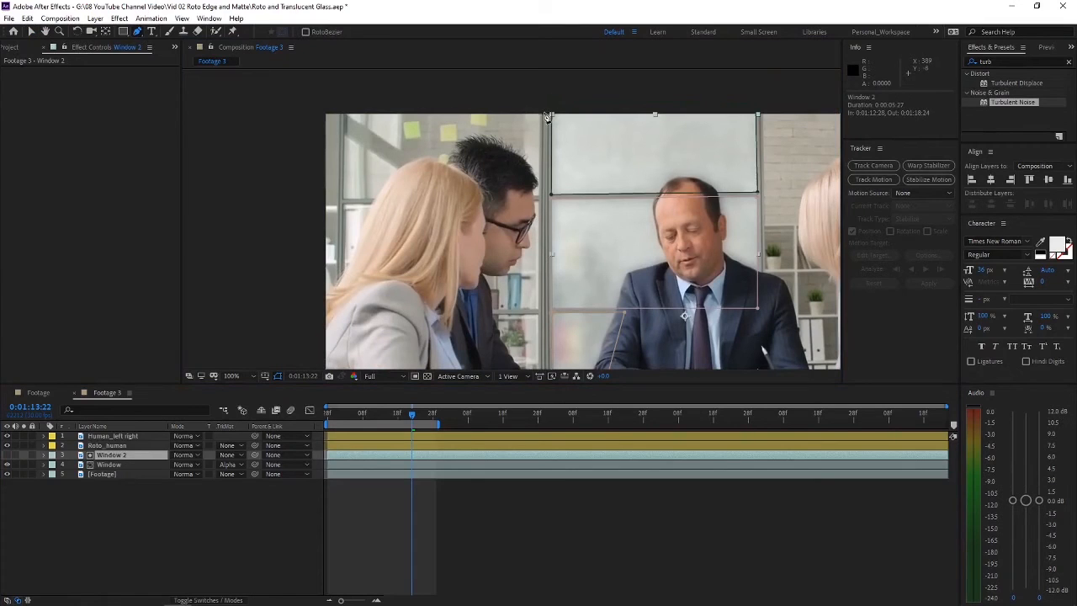
{"action": "left_click", "coordinate": [541, 113]}
{"action": "left_click", "coordinate": [540, 195]}
{"action": "left_click", "coordinate": [342, 195]}
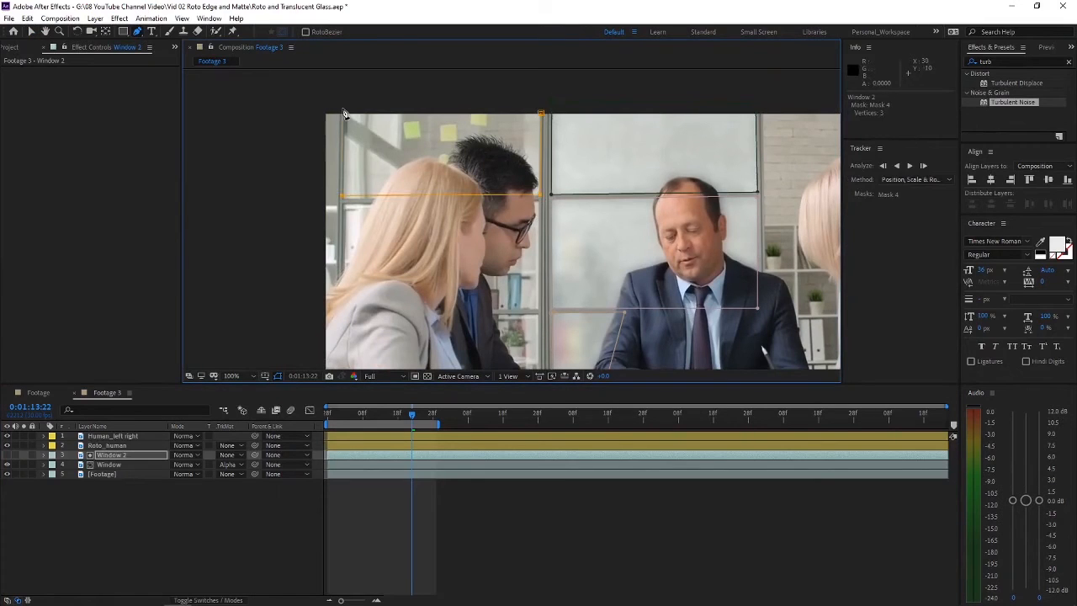
{"action": "left_click", "coordinate": [541, 113]}
Step: Keyframe the Mask 4 path at 0:01:12:28 and 0:01:13:28, fitting its points to the pane at both ends
{"action": "key", "text": "m"}
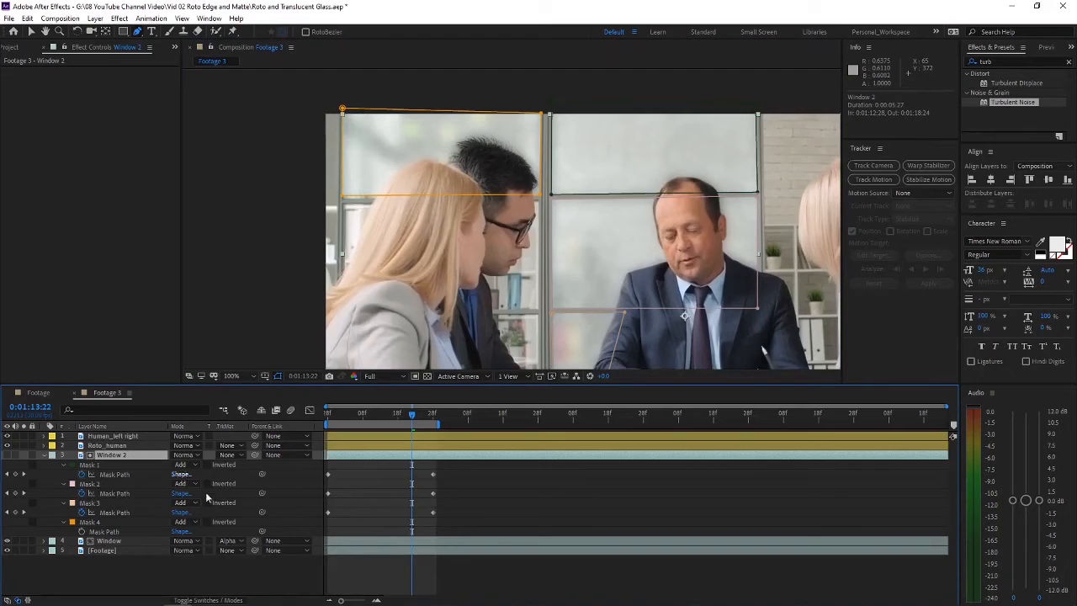
{"action": "left_click", "coordinate": [81, 532]}
{"action": "left_click_drag", "start_coordinate": [412, 531], "coordinate": [328, 531]}
{"action": "left_click", "coordinate": [327, 413]}
{"action": "left_click", "coordinate": [433, 414]}
{"action": "key", "text": "v"}
{"action": "left_click_drag", "start_coordinate": [344, 134], "coordinate": [349, 146]}
{"action": "left_click", "coordinate": [325, 412]}
{"action": "left_click_drag", "start_coordinate": [540, 140], "coordinate": [541, 142]}
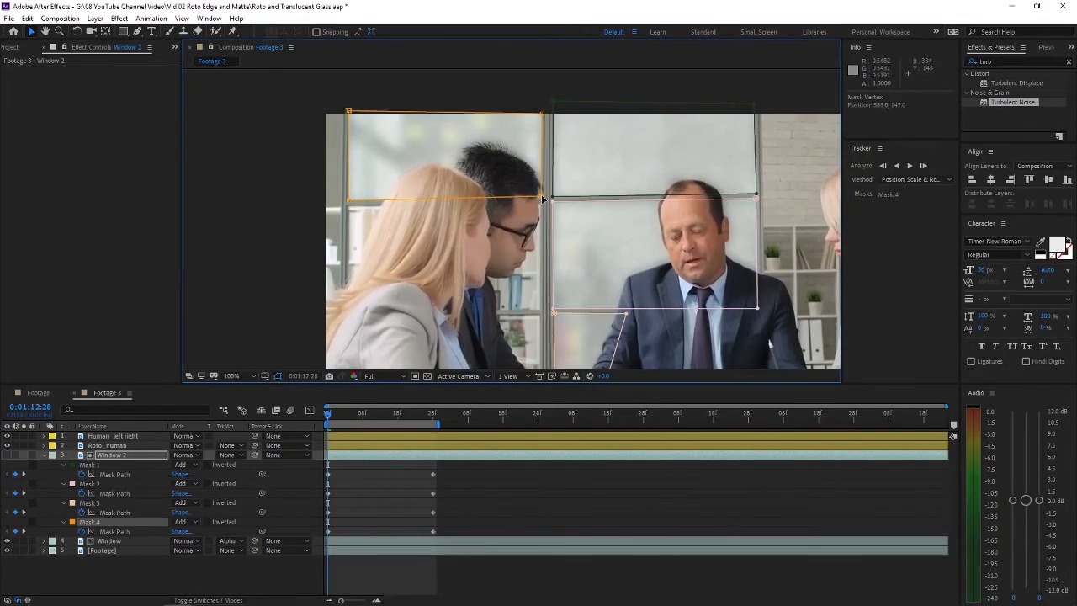
{"action": "left_click_drag", "start_coordinate": [347, 198], "coordinate": [346, 201]}
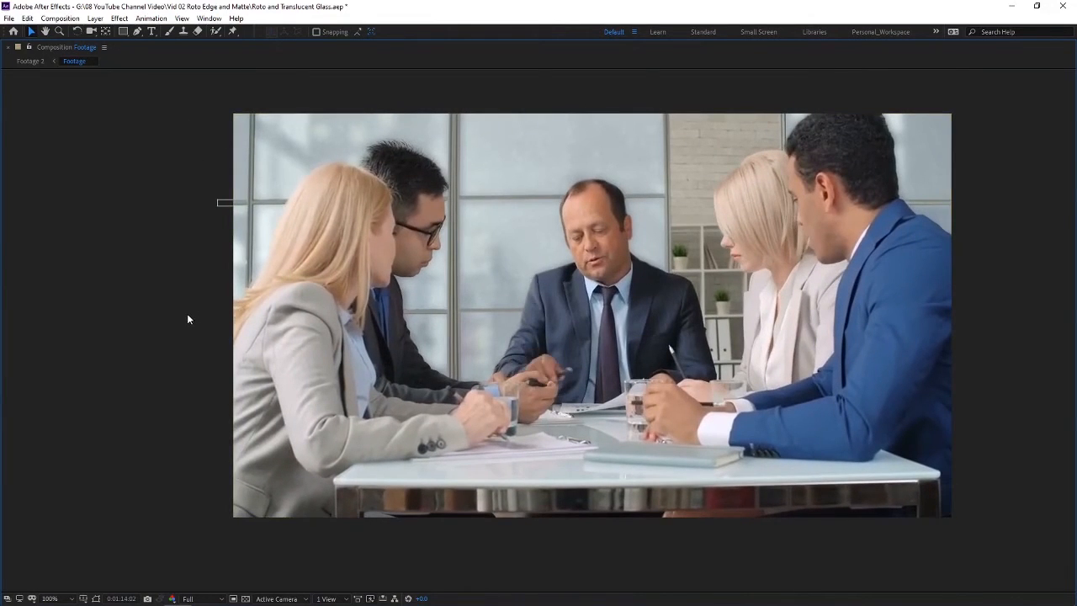
Step: Return to the Footage 3 composition, duplicate the Footage layer and set the copy's opacity to 50%
{"action": "key", "text": "grave"}
{"action": "left_click", "coordinate": [105, 390]}
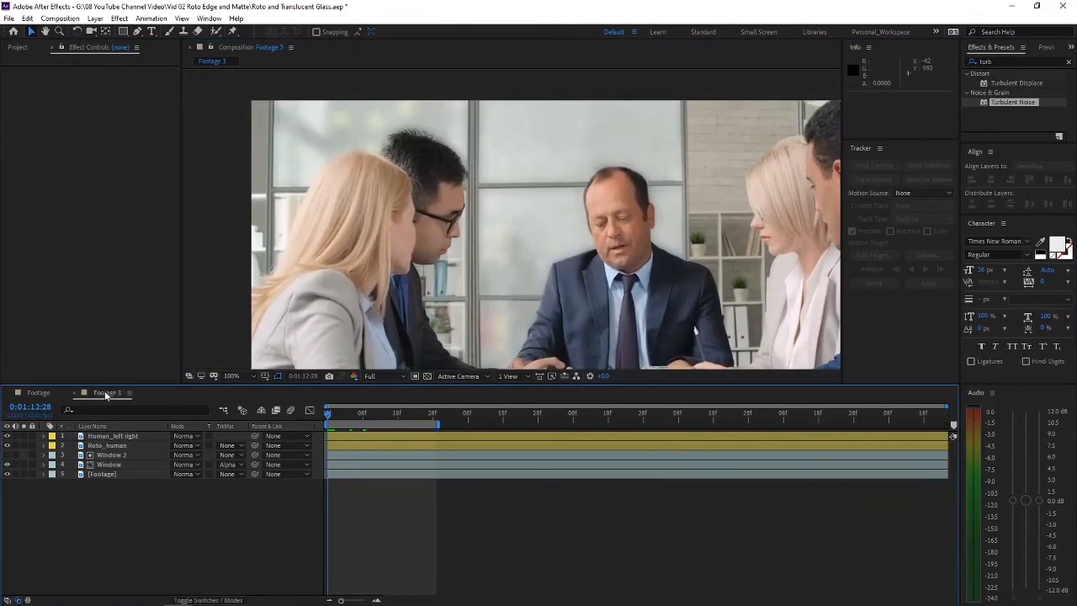
{"action": "left_click", "coordinate": [327, 414]}
{"action": "left_click", "coordinate": [98, 474]}
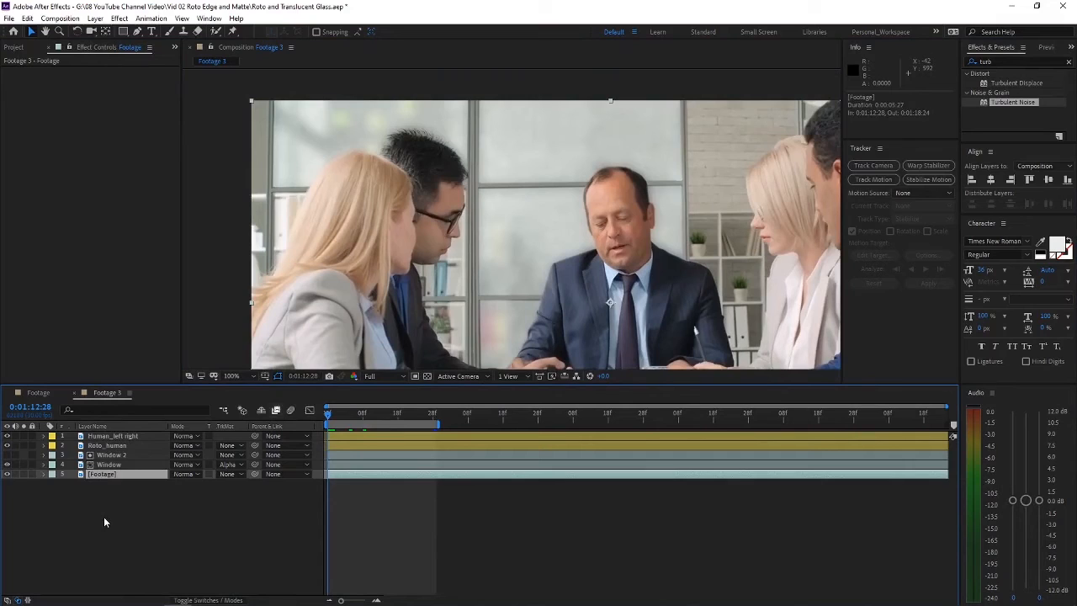
{"action": "key", "text": "ctrl+d"}
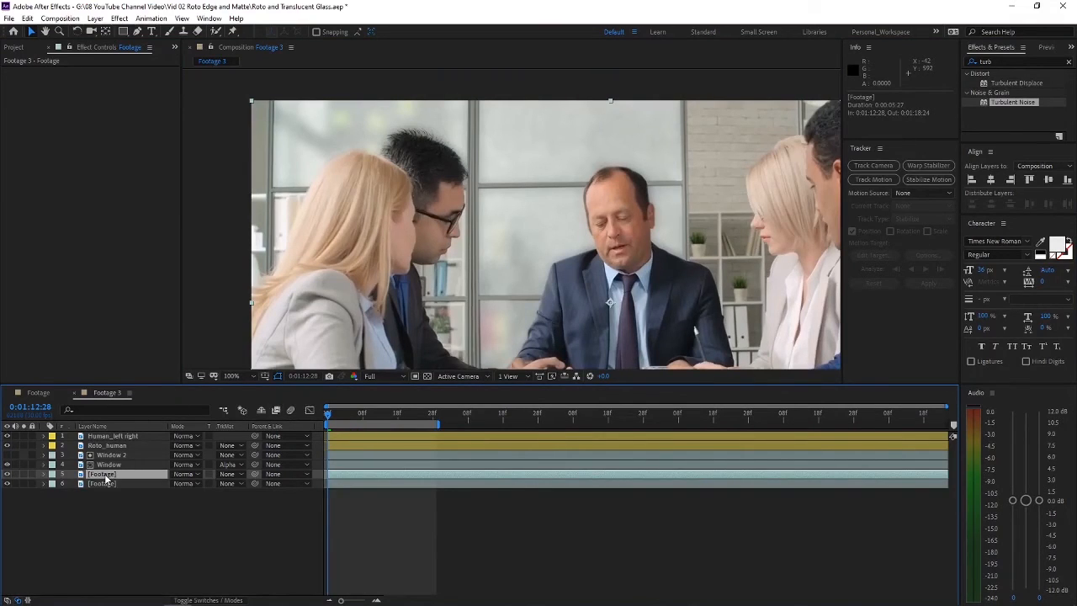
{"action": "key", "text": "t"}
{"action": "left_click", "coordinate": [180, 484]}
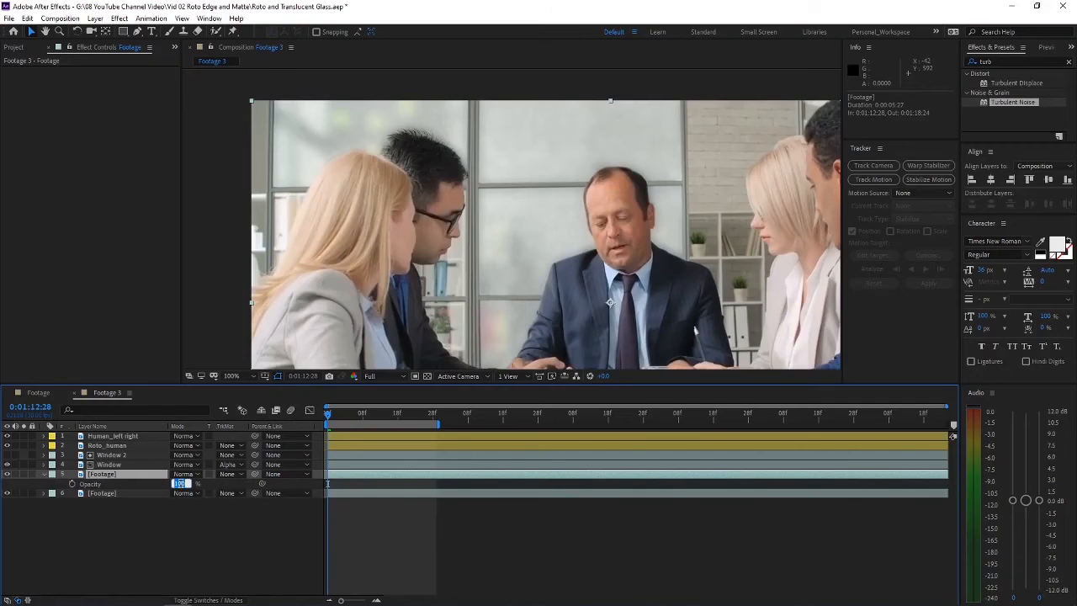
{"action": "type", "text": "50"}
{"action": "key", "text": "Return"}
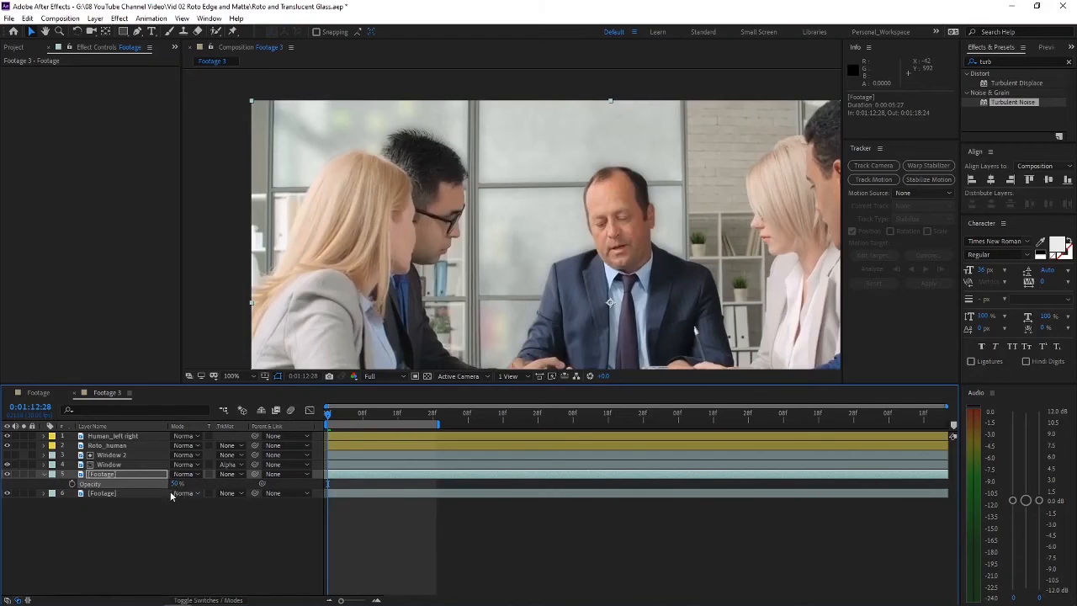
Step: Draw a small rectangular mask on the duplicated Footage layer around the horizontal window bar at the image's left edge
{"action": "left_click", "coordinate": [131, 521]}
{"action": "left_click", "coordinate": [112, 474]}
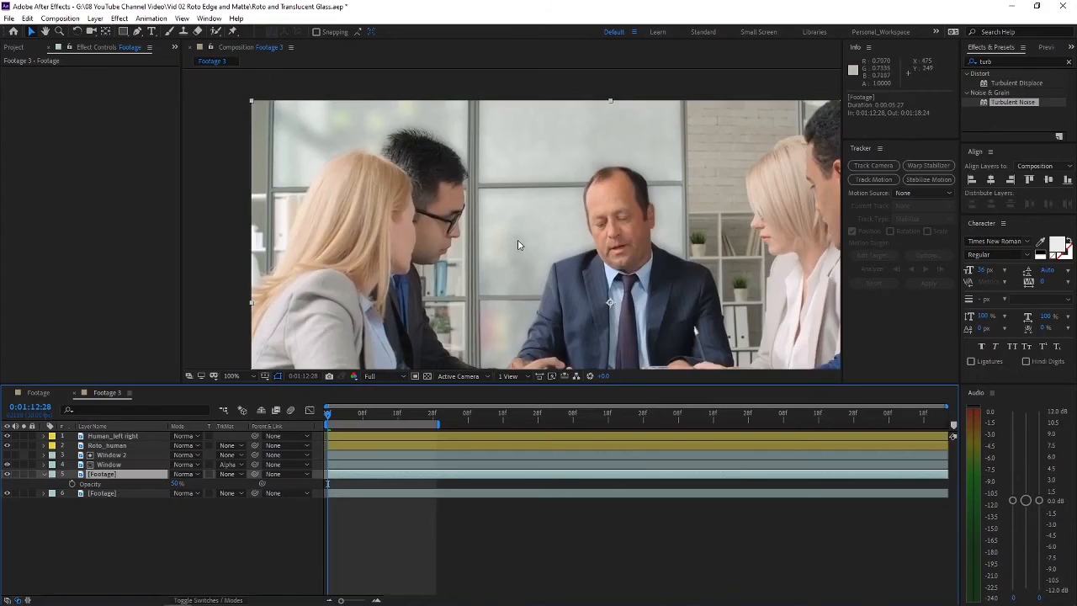
{"action": "left_click_drag", "start_coordinate": [518, 241], "coordinate": [494, 234]}
{"action": "scroll", "coordinate": [335, 188], "scroll_direction": "up", "scroll_amount": 2}
{"action": "left_click", "coordinate": [137, 31]}
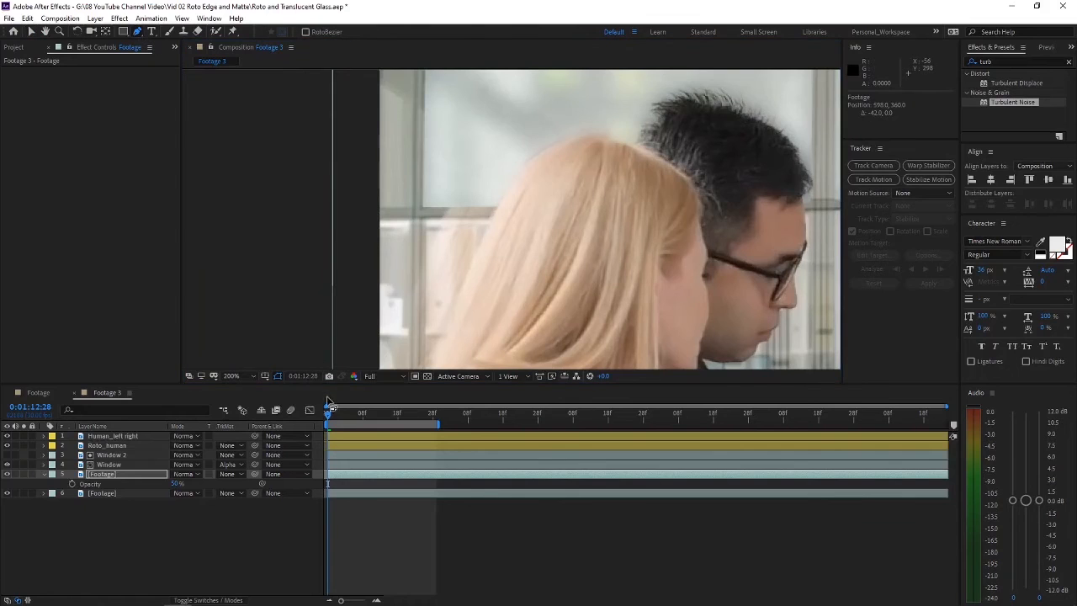
{"action": "left_click", "coordinate": [374, 207]}
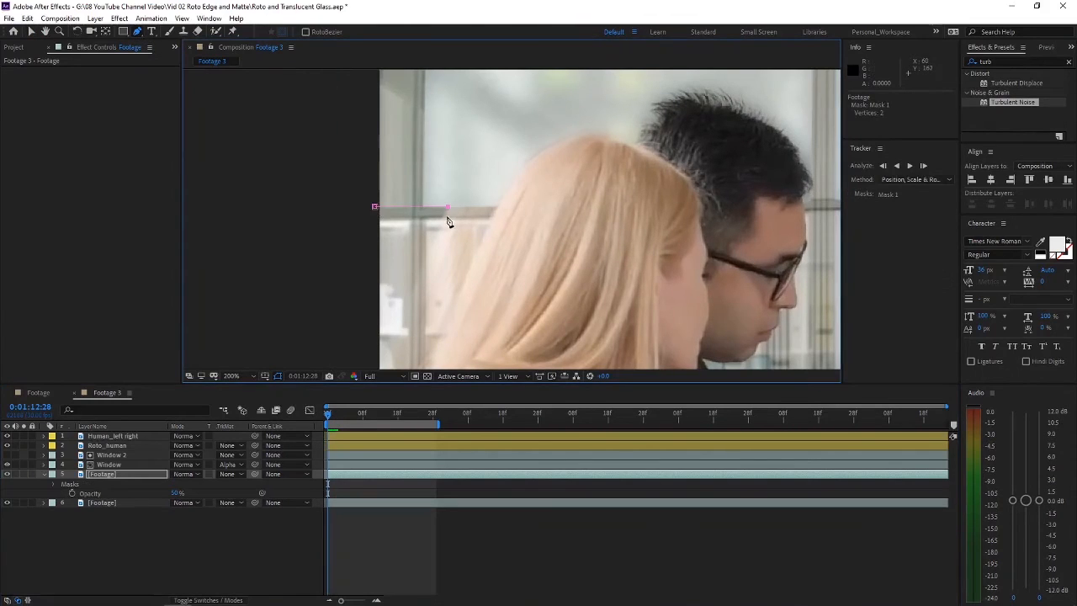
{"action": "left_click", "coordinate": [413, 207]}
{"action": "left_click", "coordinate": [374, 206]}
{"action": "key", "text": "v"}
Step: Set the masked Footage copy's opacity back to 100%
{"action": "left_click", "coordinate": [240, 543]}
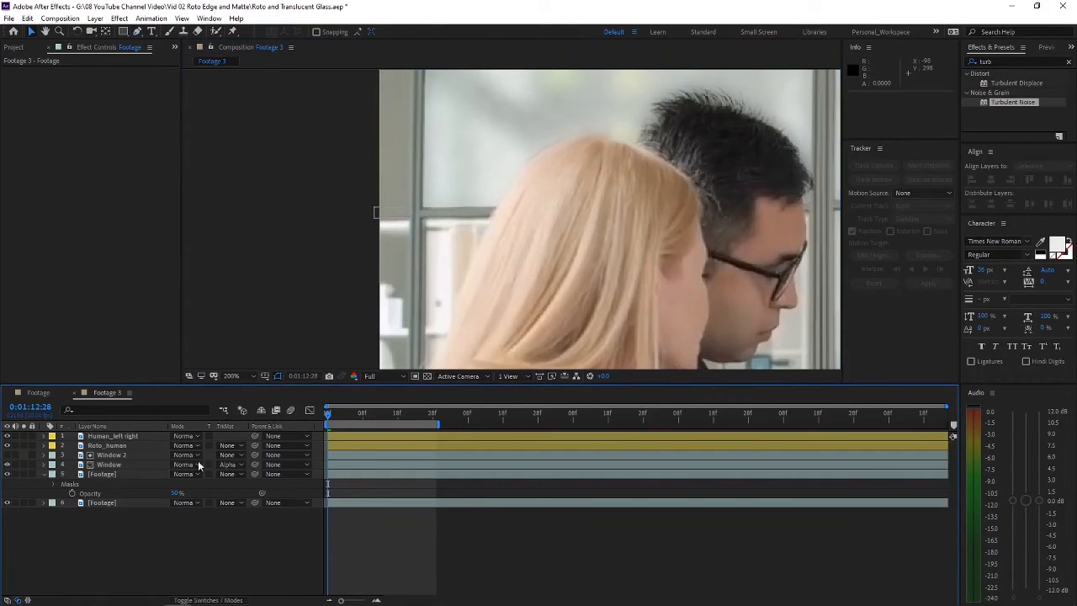
{"action": "left_click", "coordinate": [113, 474]}
{"action": "left_click_drag", "start_coordinate": [175, 493], "coordinate": [515, 485]}
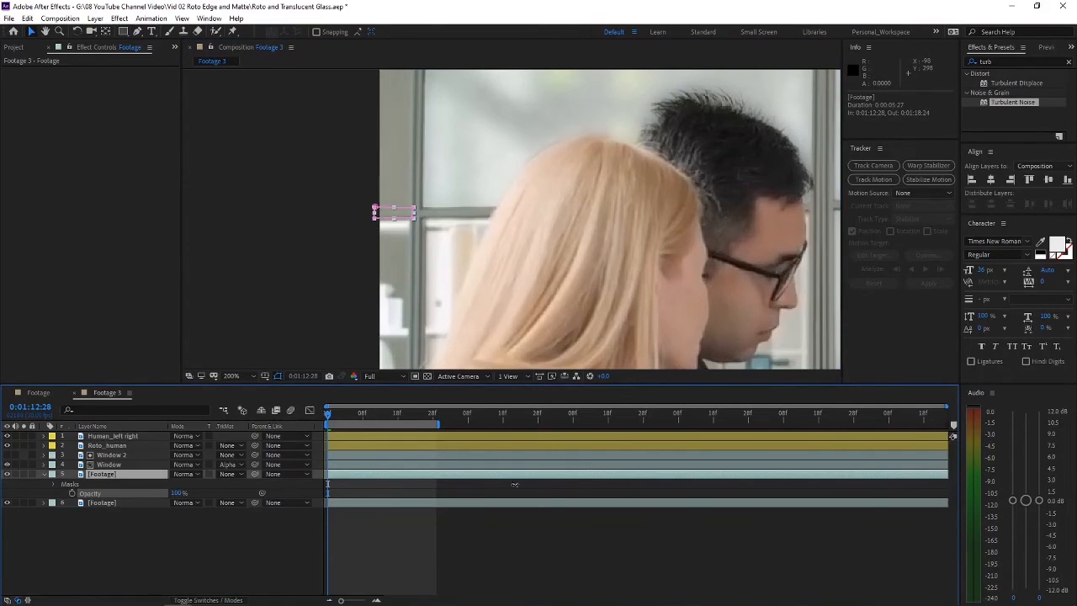
Step: Keyframe the Footage copy's mask path at the first frame and refit its points to the bar at the work area's end
{"action": "key", "text": "period"}
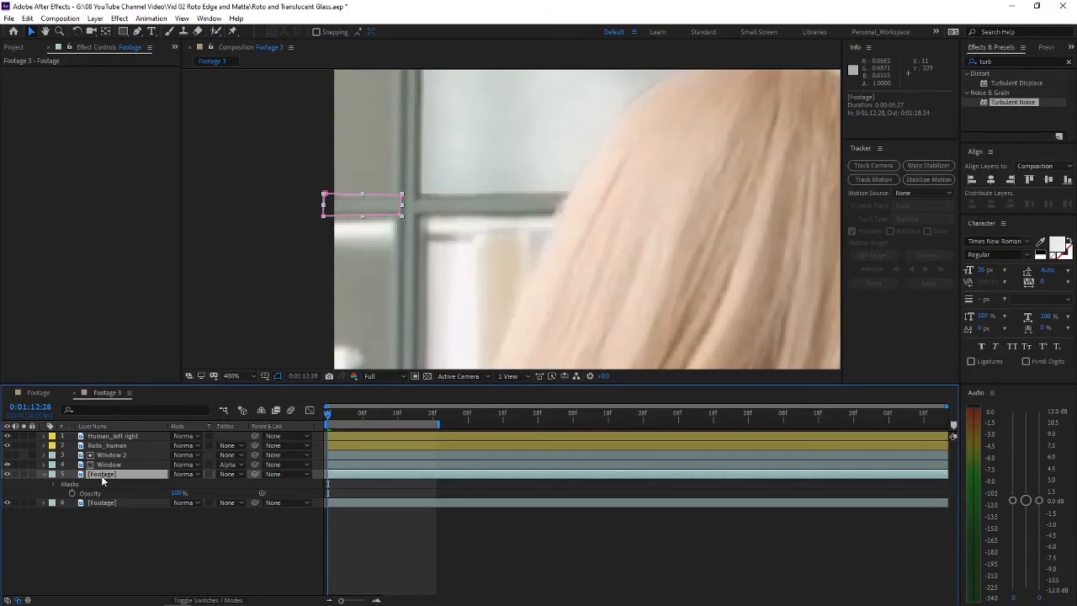
{"action": "key", "text": "m"}
{"action": "left_click", "coordinate": [81, 493]}
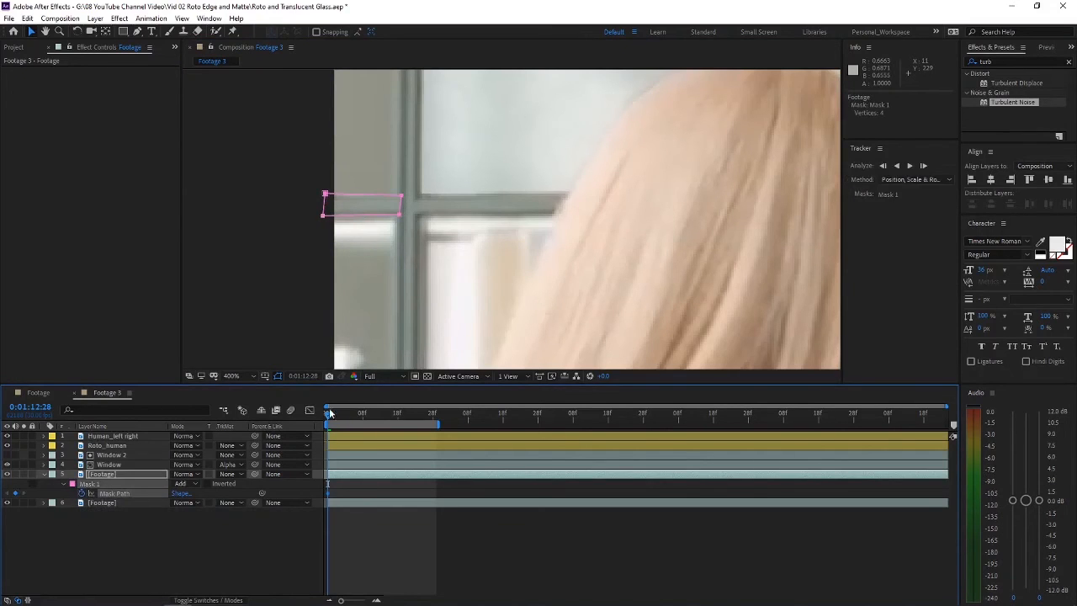
{"action": "left_click_drag", "start_coordinate": [329, 413], "coordinate": [433, 414]}
{"action": "left_click", "coordinate": [109, 474]}
{"action": "left_click_drag", "start_coordinate": [383, 220], "coordinate": [360, 190]}
{"action": "left_click_drag", "start_coordinate": [458, 221], "coordinate": [437, 233]}
{"action": "left_click_drag", "start_coordinate": [381, 241], "coordinate": [374, 228]}
{"action": "left_click_drag", "start_coordinate": [360, 190], "coordinate": [362, 197]}
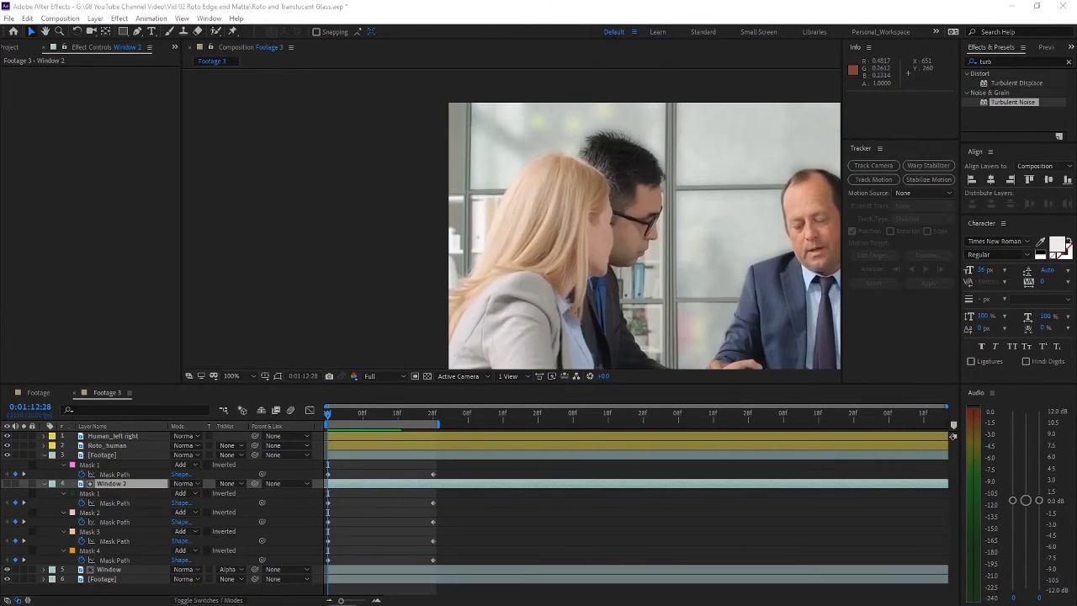
Step: Draw a fifth four-point mask on the Window 2 layer around the narrow panes along the image's left edge
{"action": "left_click", "coordinate": [378, 201]}
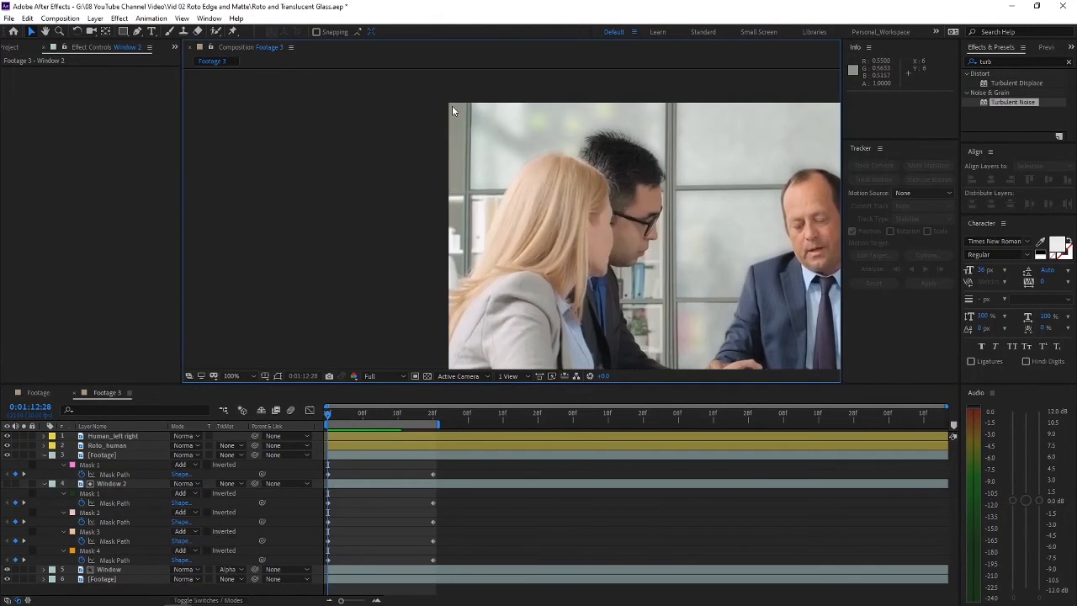
{"action": "left_click", "coordinate": [450, 282]}
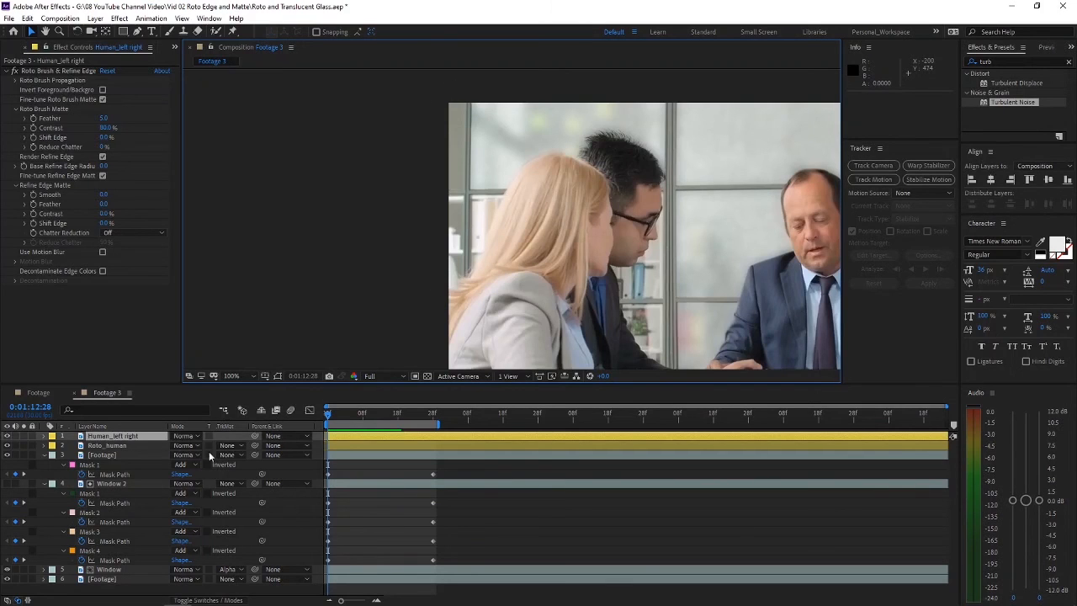
{"action": "left_click", "coordinate": [106, 484]}
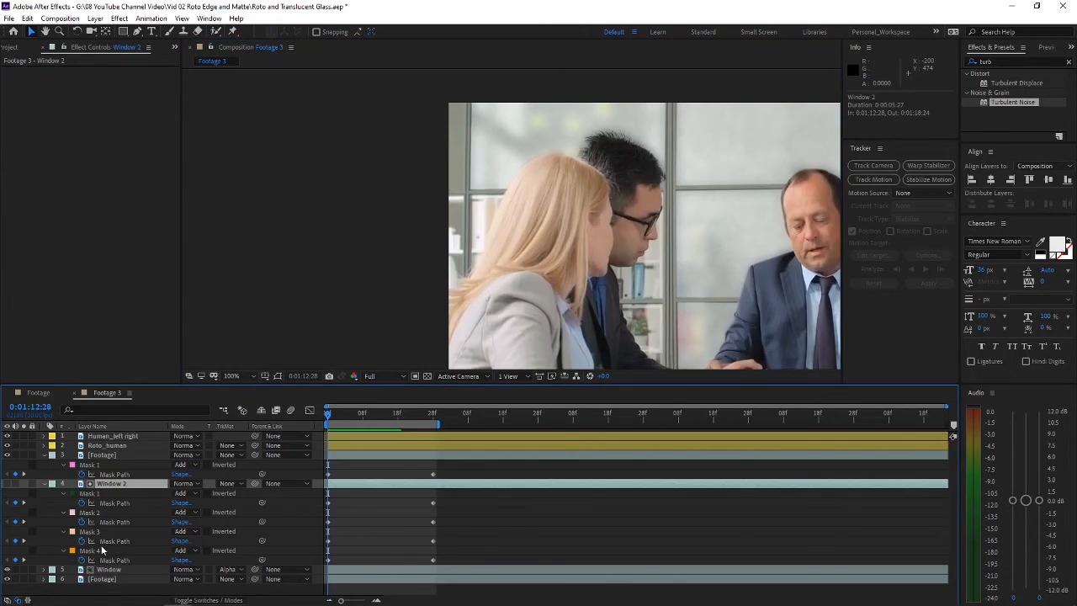
{"action": "left_click", "coordinate": [137, 32]}
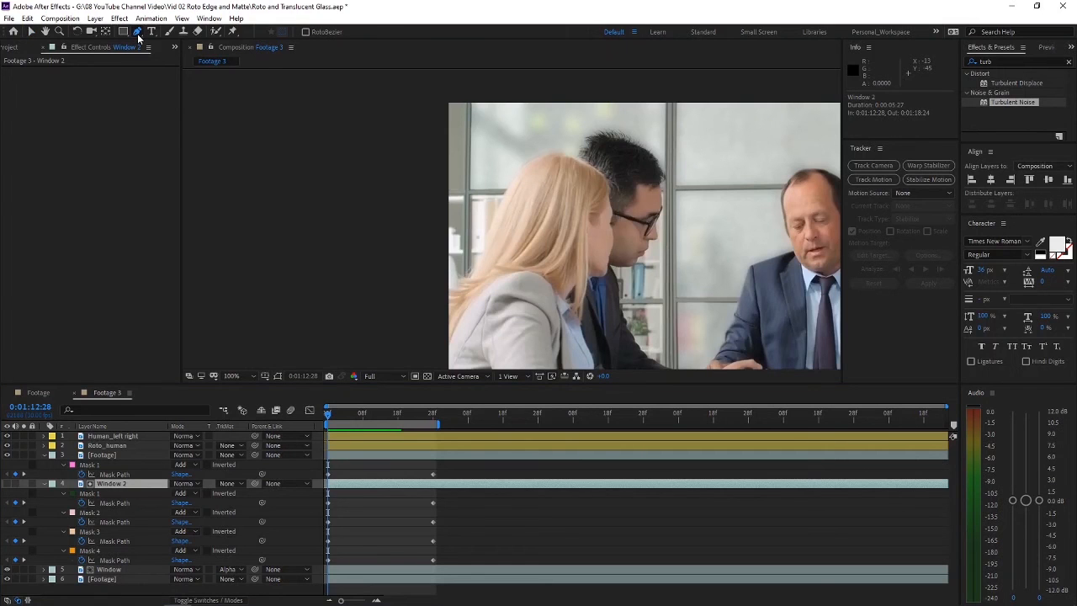
{"action": "scroll", "coordinate": [453, 136], "scroll_direction": "up", "scroll_amount": 1}
{"action": "left_click_drag", "start_coordinate": [460, 113], "coordinate": [434, 186]}
{"action": "left_click", "coordinate": [446, 120]}
{"action": "left_click_drag", "start_coordinate": [487, 354], "coordinate": [465, 158]}
{"action": "left_click", "coordinate": [421, 345]}
{"action": "left_click", "coordinate": [377, 346]}
{"action": "left_click_drag", "start_coordinate": [395, 134], "coordinate": [410, 333]}
{"action": "left_click", "coordinate": [379, 103]}
{"action": "left_click", "coordinate": [433, 114]}
{"action": "key", "text": "v"}
{"action": "left_click", "coordinate": [270, 165]}
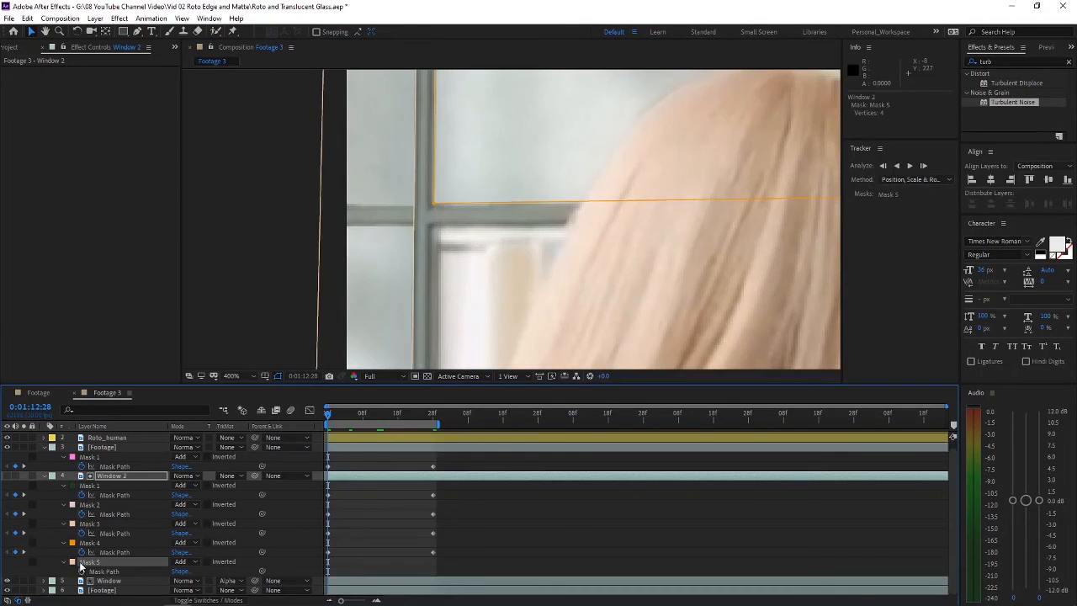
Step: Keyframe the Mask 5 path at 0:01:12:28 and align its edge with the window frame at 0:01:13:28
{"action": "left_click", "coordinate": [82, 572]}
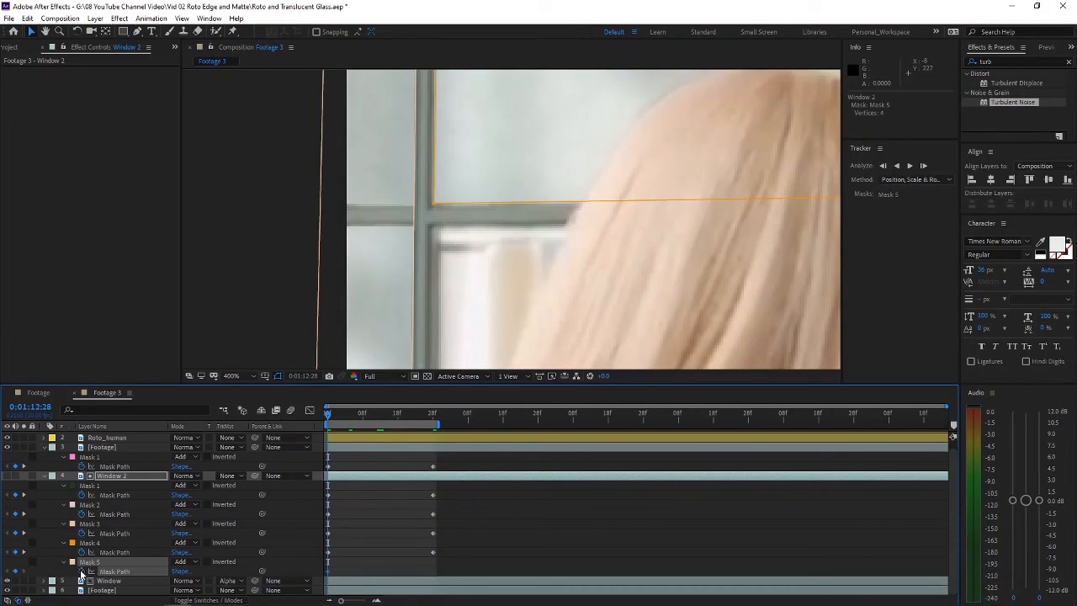
{"action": "left_click", "coordinate": [433, 417]}
{"action": "left_click_drag", "start_coordinate": [414, 207], "coordinate": [398, 207]}
{"action": "scroll", "coordinate": [399, 207], "scroll_direction": "down", "scroll_amount": 2}
{"action": "left_click", "coordinate": [418, 207]}
{"action": "left_click", "coordinate": [418, 207]}
{"action": "scroll", "coordinate": [334, 243], "scroll_direction": "up", "scroll_amount": 3}
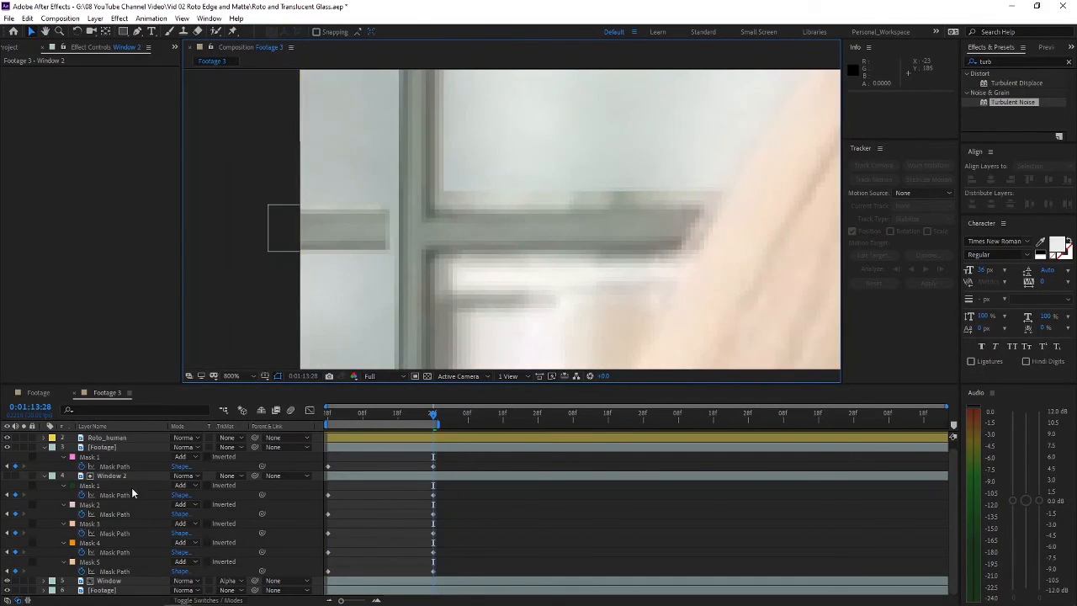
{"action": "left_click", "coordinate": [90, 562]}
{"action": "left_click_drag", "start_coordinate": [395, 278], "coordinate": [385, 271]}
Step: Collapse the Footage copy's mask settings and preview the Footage 3 composite in the maximized viewer
{"action": "left_click", "coordinate": [44, 447]}
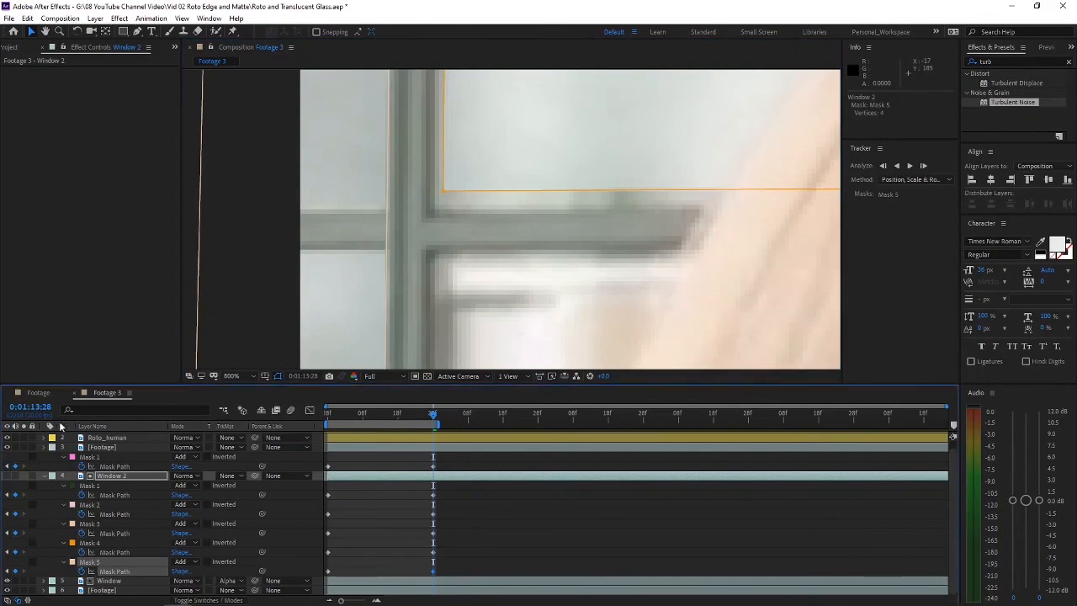
{"action": "left_click", "coordinate": [238, 207]}
{"action": "scroll", "coordinate": [236, 207], "scroll_direction": "down", "scroll_amount": 6}
{"action": "key", "text": "grave"}
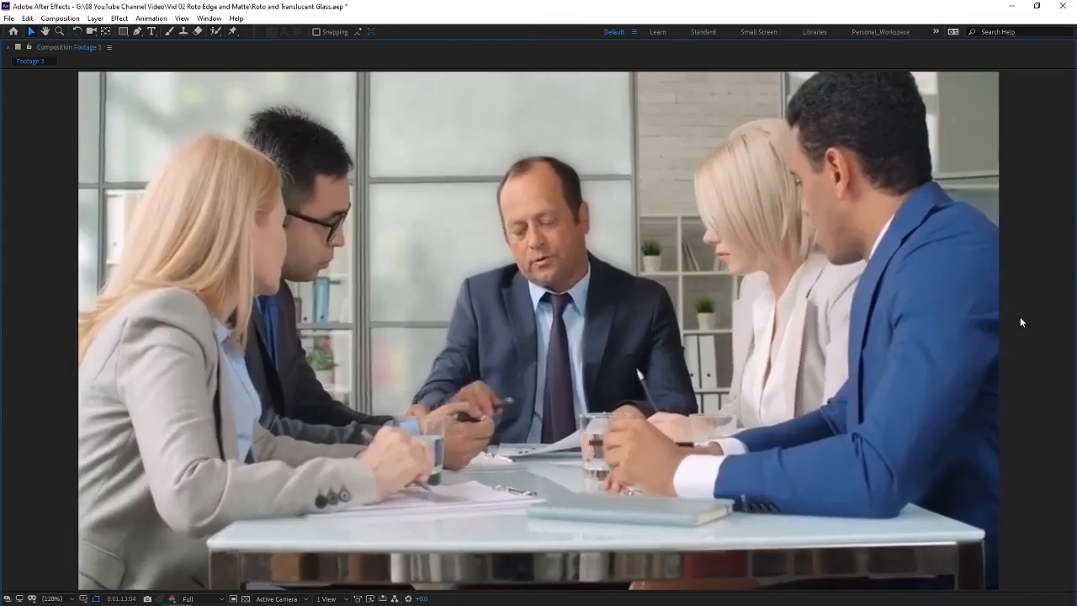
{"action": "key", "text": "space"}
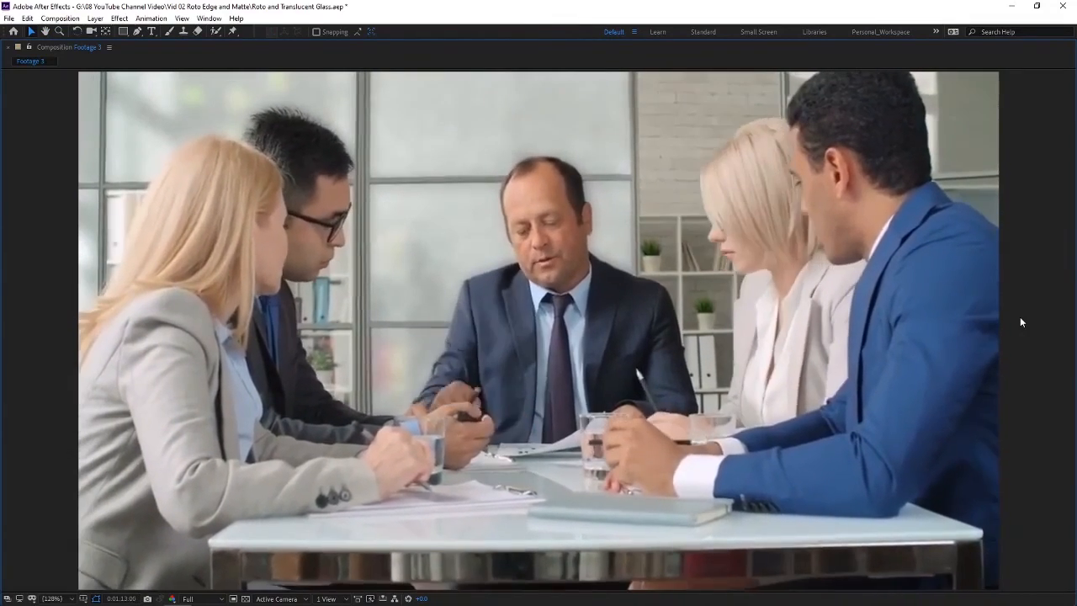